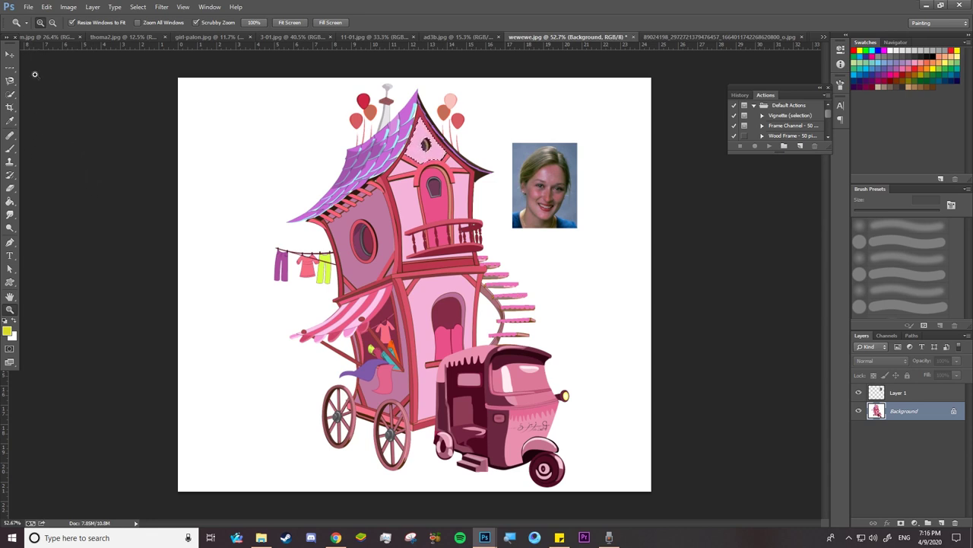
# Select the Move tool for repositioning layers.
pyautogui.click(10, 55)
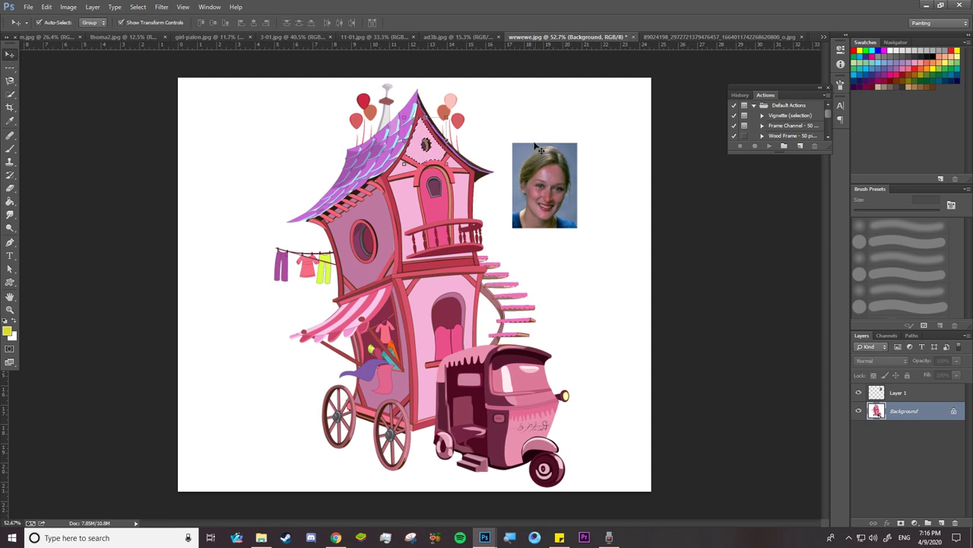
# Drag the portrait over the house roof, then beside the left of the house.
pyautogui.moveTo(539, 148); pyautogui.dragTo(412, 119)
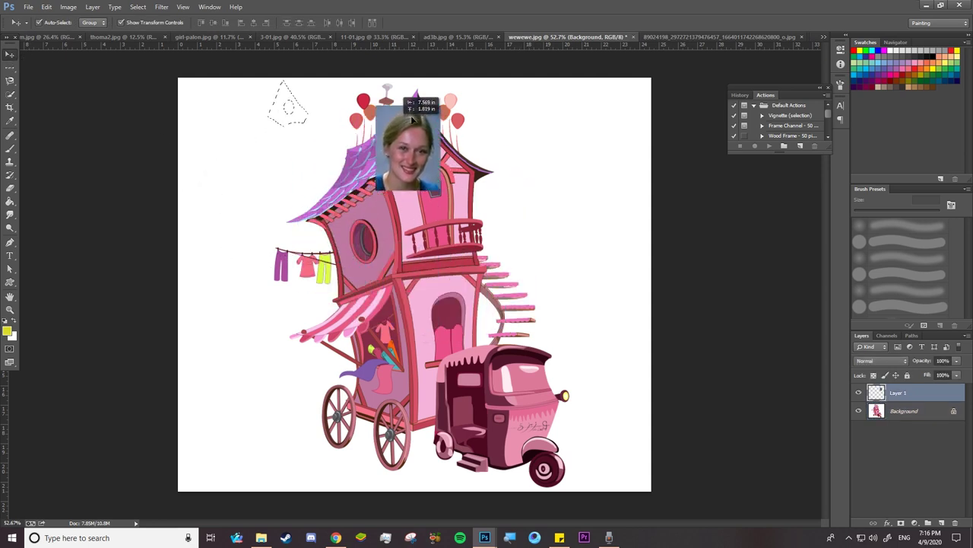
pyautogui.moveTo(411, 119)
pyautogui.mouseDown()
pyautogui.moveTo(542, 237)
pyautogui.moveTo(272, 165)
pyautogui.mouseUp()
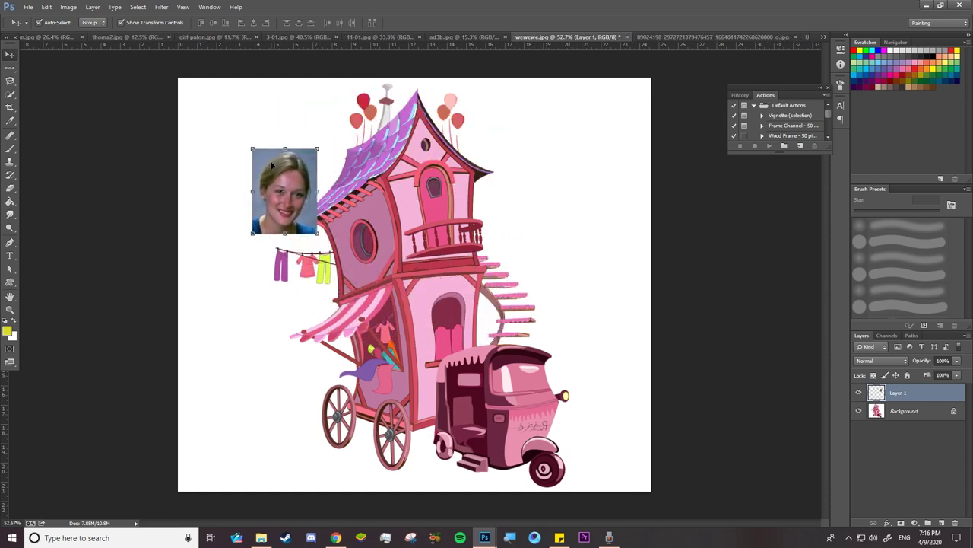
pyautogui.click(320, 148)
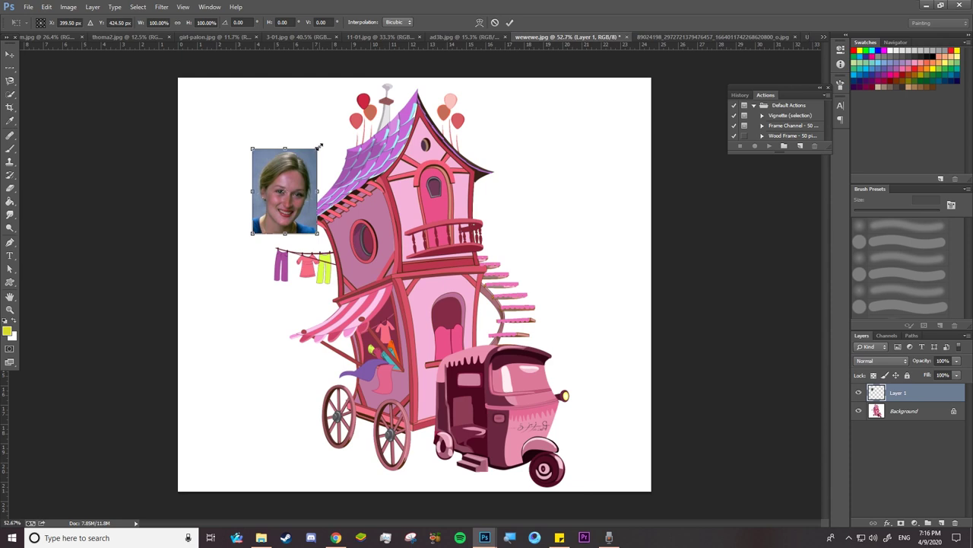
pyautogui.moveTo(299, 162)
pyautogui.mouseDown()
pyautogui.moveTo(284, 170)
pyautogui.moveTo(291, 158)
pyautogui.mouseUp()
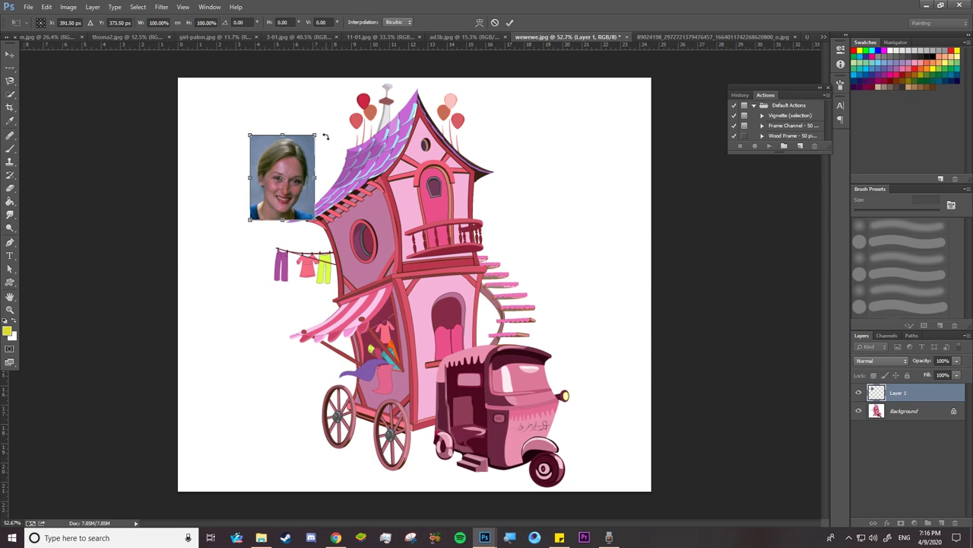
# Discard a trial stretch and scale the portrait to about 129%.
pyautogui.moveTo(324, 133)
pyautogui.mouseDown()
pyautogui.moveTo(282, 123)
pyautogui.moveTo(282, 107)
pyautogui.mouseUp()
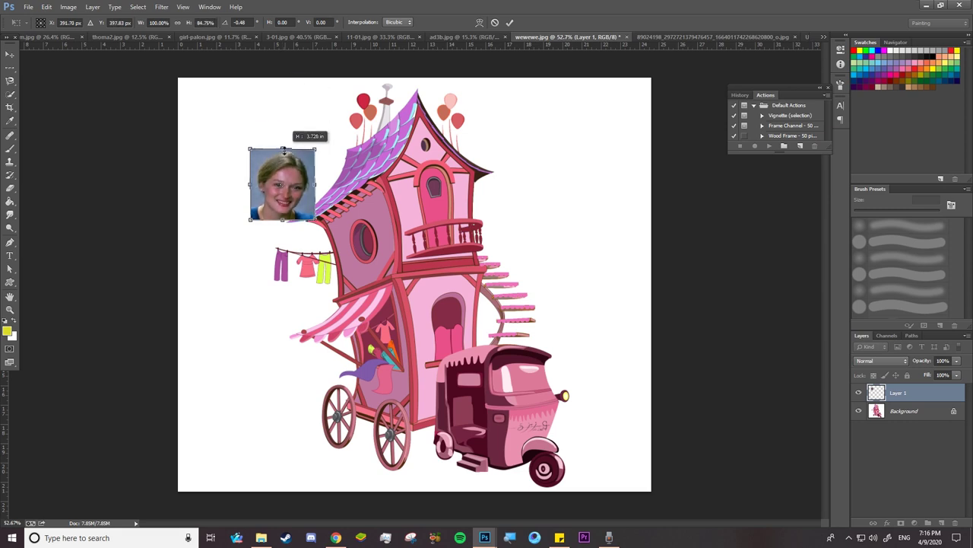
pyautogui.moveTo(282, 106); pyautogui.dragTo(282, 113)
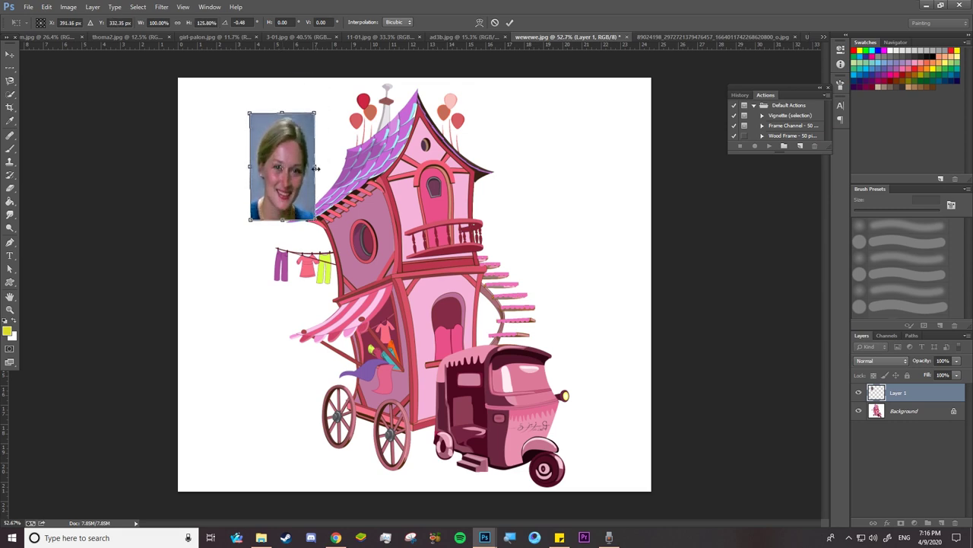
pyautogui.moveTo(317, 169)
pyautogui.mouseDown()
pyautogui.moveTo(403, 168)
pyautogui.moveTo(315, 168)
pyautogui.mouseUp()
pyautogui.hotkey('alt', 'z')
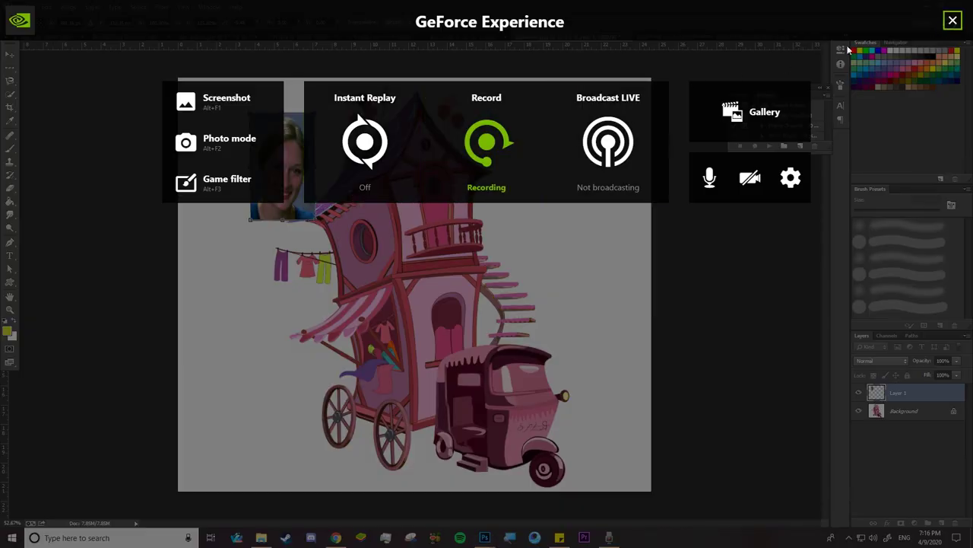
pyautogui.hotkey('alt', 'z')
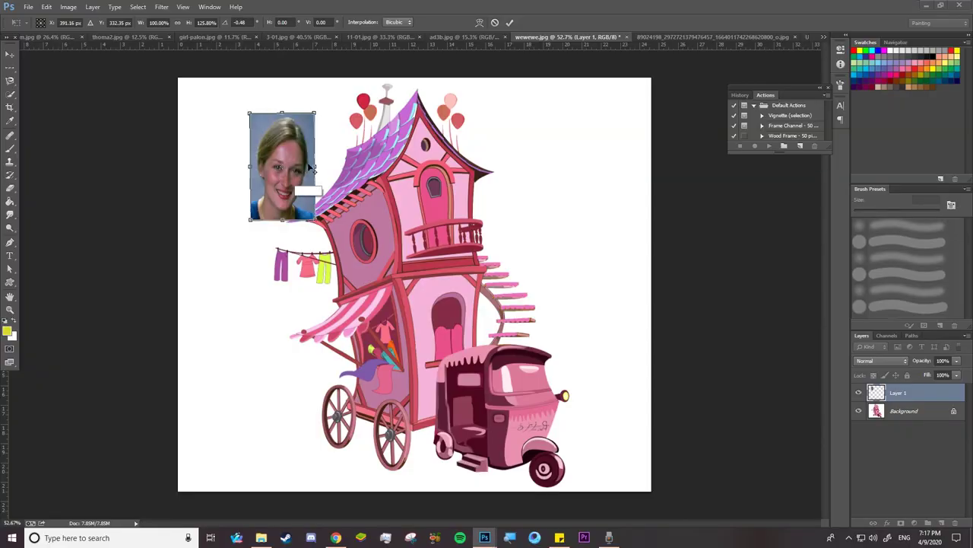
pyautogui.hotkey('alt', 'z')
pyautogui.press('Escape')
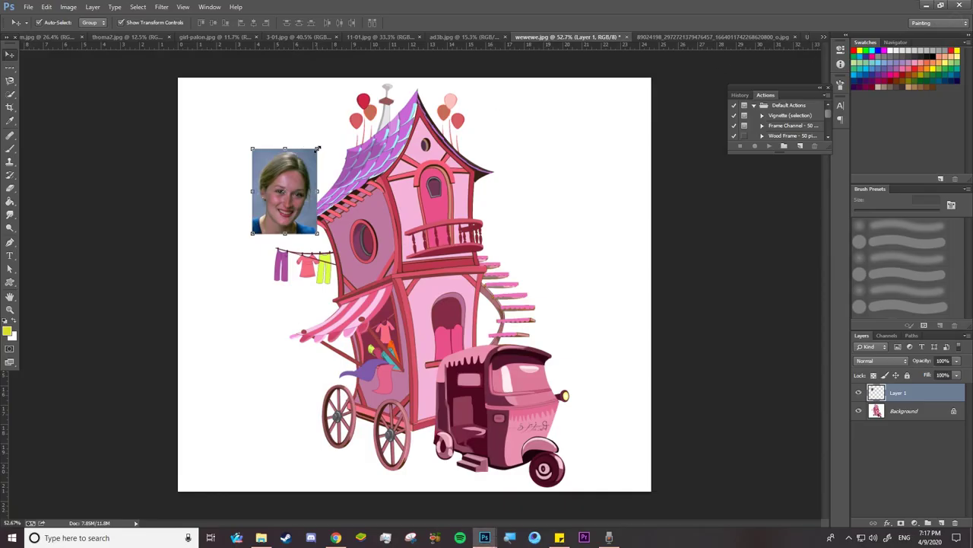
pyautogui.moveTo(318, 148); pyautogui.dragTo(328, 135)
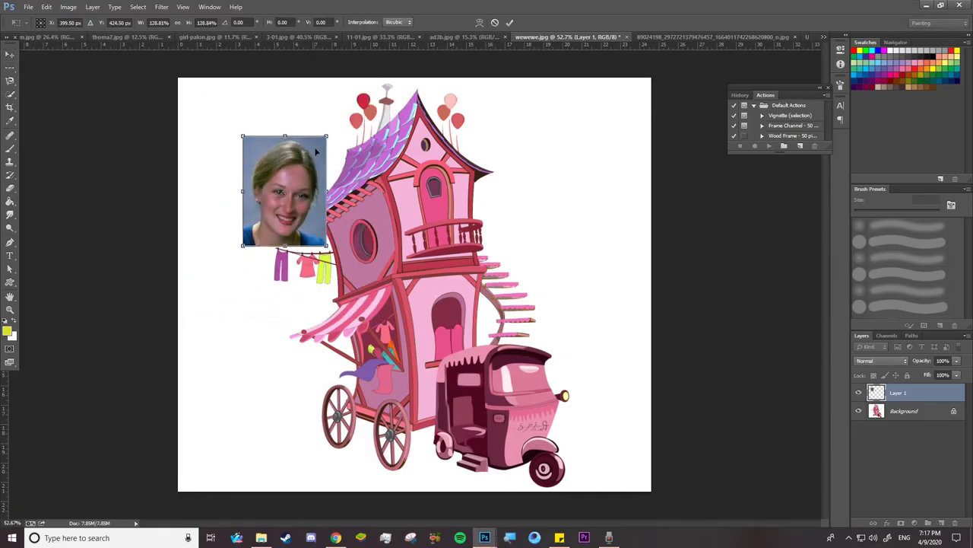
pyautogui.press('Return')
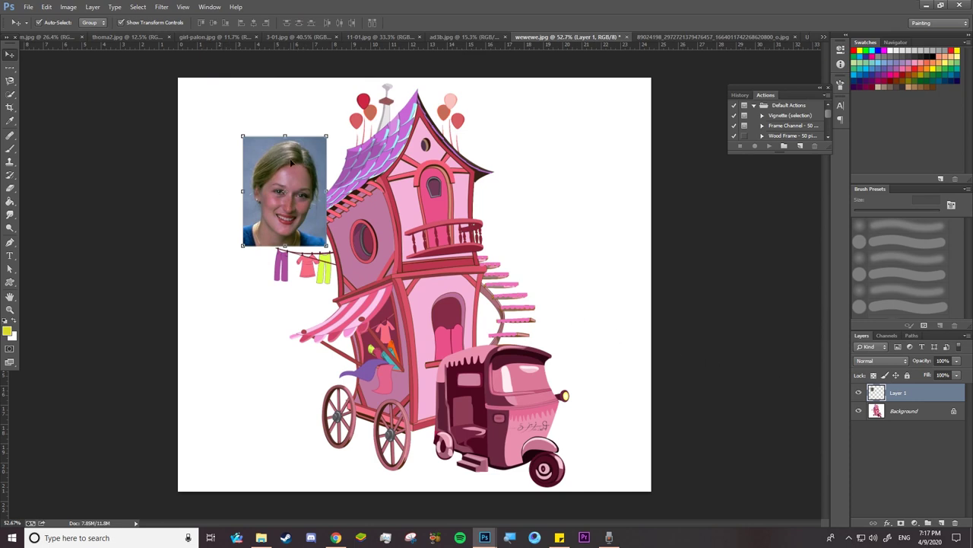
# Move the portrait to the right of the house, keeping Layer 1 selected.
pyautogui.rightClick(296, 162)
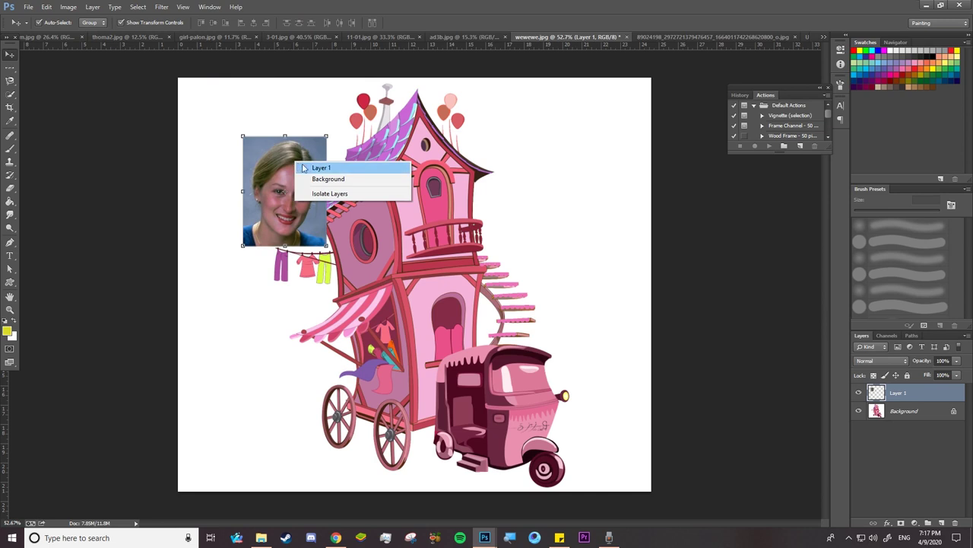
pyautogui.click(320, 168)
pyautogui.moveTo(311, 181)
pyautogui.mouseDown()
pyautogui.moveTo(281, 261)
pyautogui.moveTo(598, 169)
pyautogui.mouseUp()
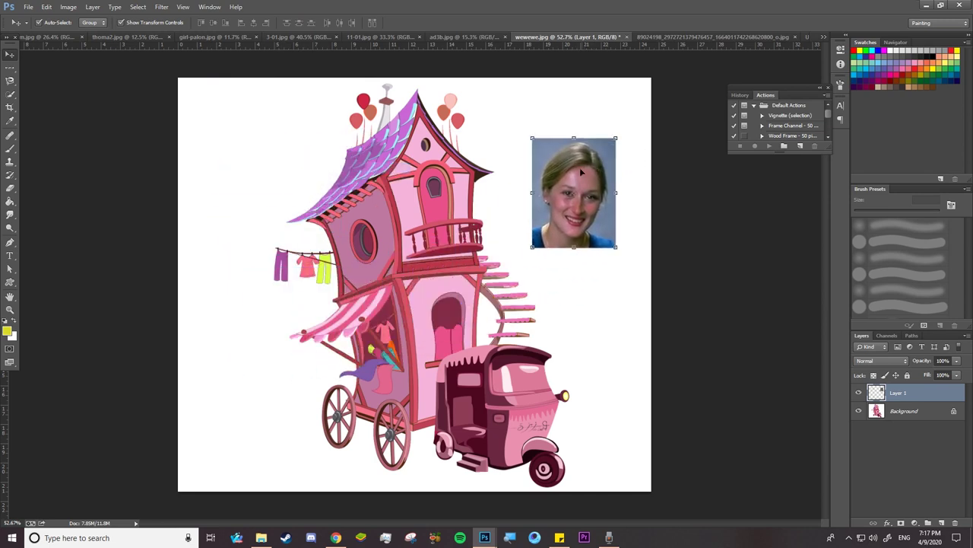
pyautogui.rightClick(581, 172)
pyautogui.click(597, 188)
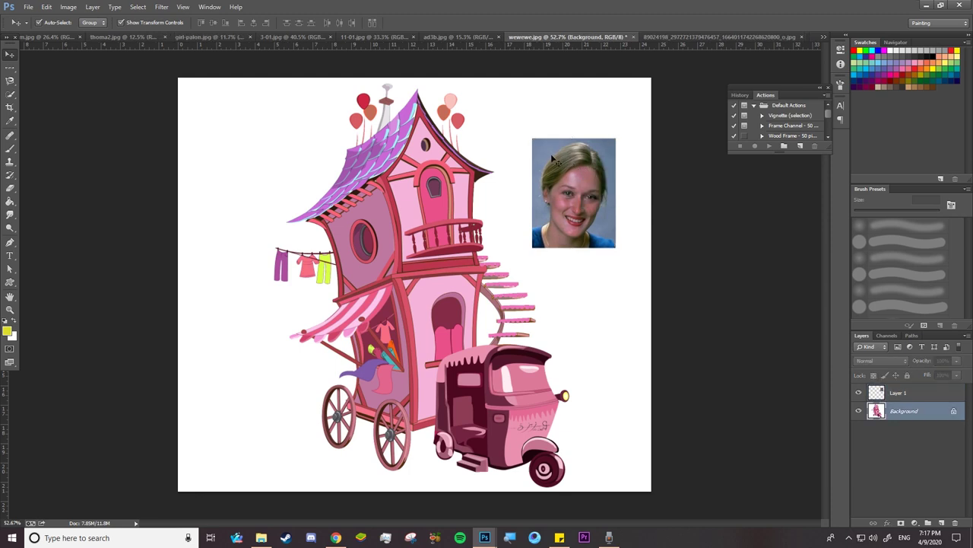
pyautogui.rightClick(554, 158)
pyautogui.click(581, 166)
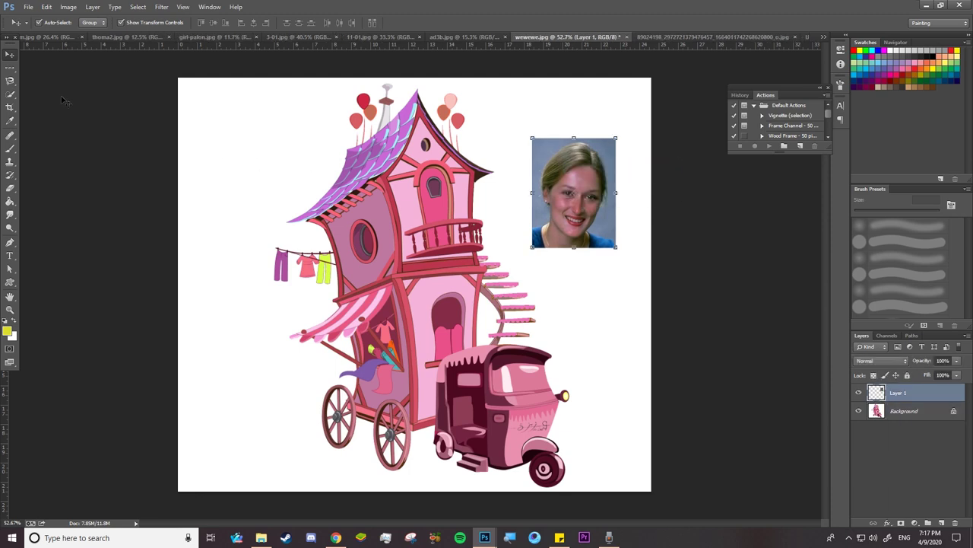
pyautogui.click(11, 109)
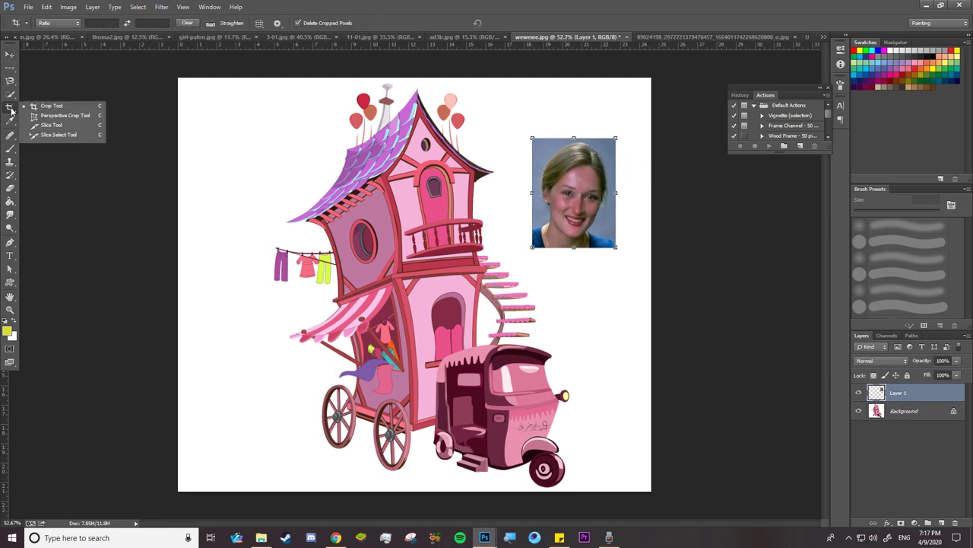
pyautogui.click(47, 105)
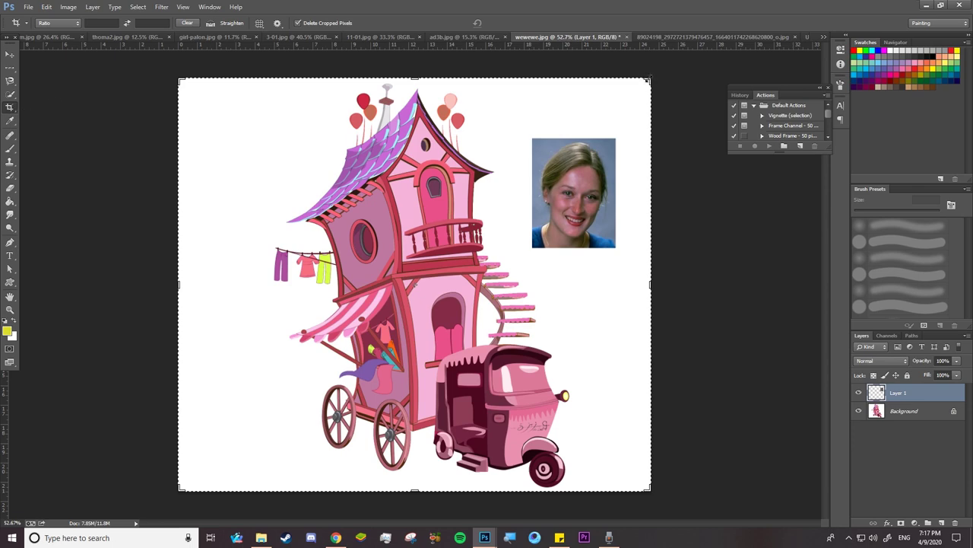
pyautogui.moveTo(650, 78); pyautogui.dragTo(622, 102)
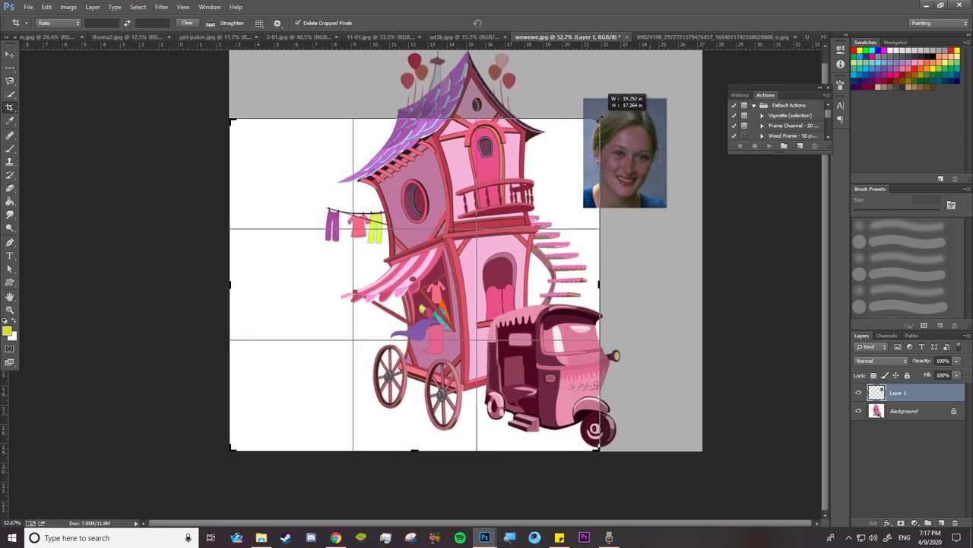
pyautogui.moveTo(621, 102); pyautogui.dragTo(574, 148)
pyautogui.press('Return')
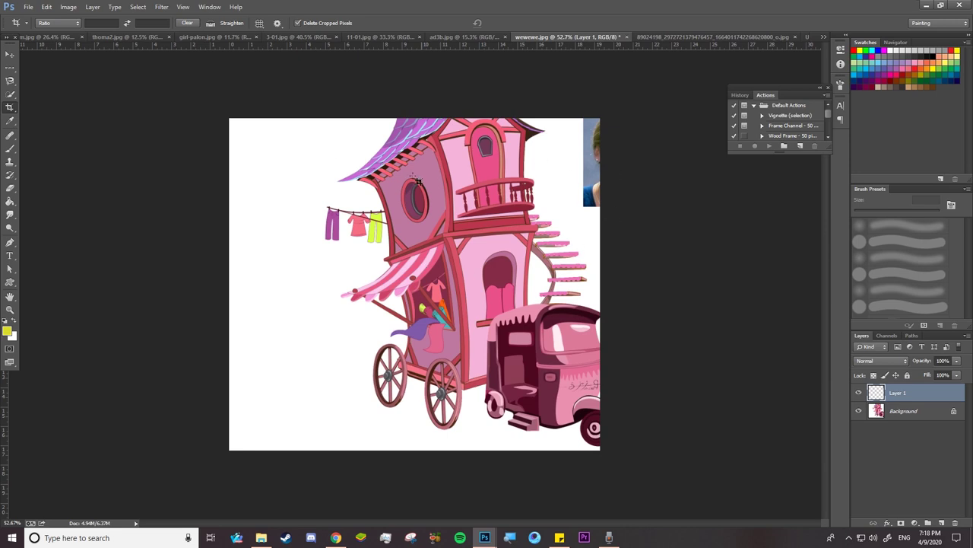
pyautogui.press('ctrl')
pyautogui.hotkey('ctrl', 'z')
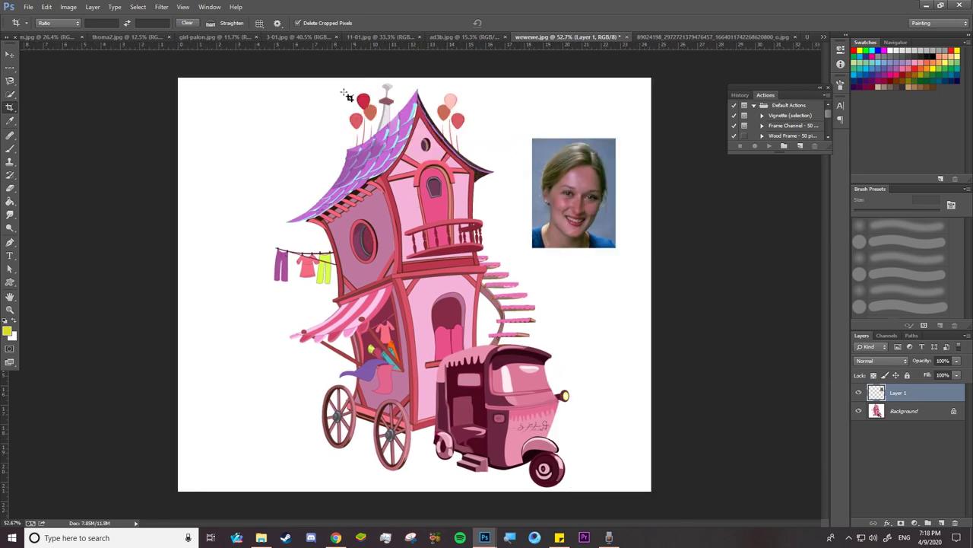
pyautogui.click(395, 113)
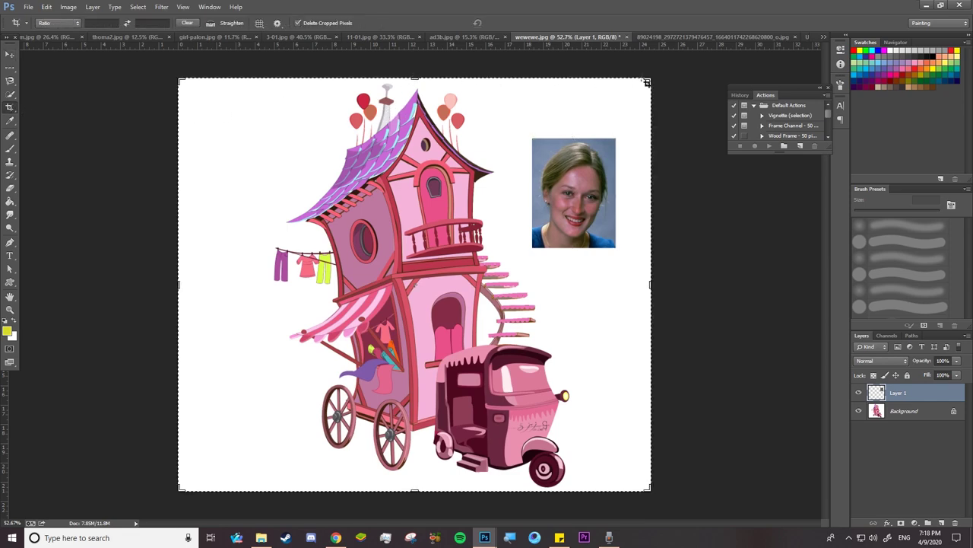
pyautogui.moveTo(650, 79); pyautogui.dragTo(676, 85)
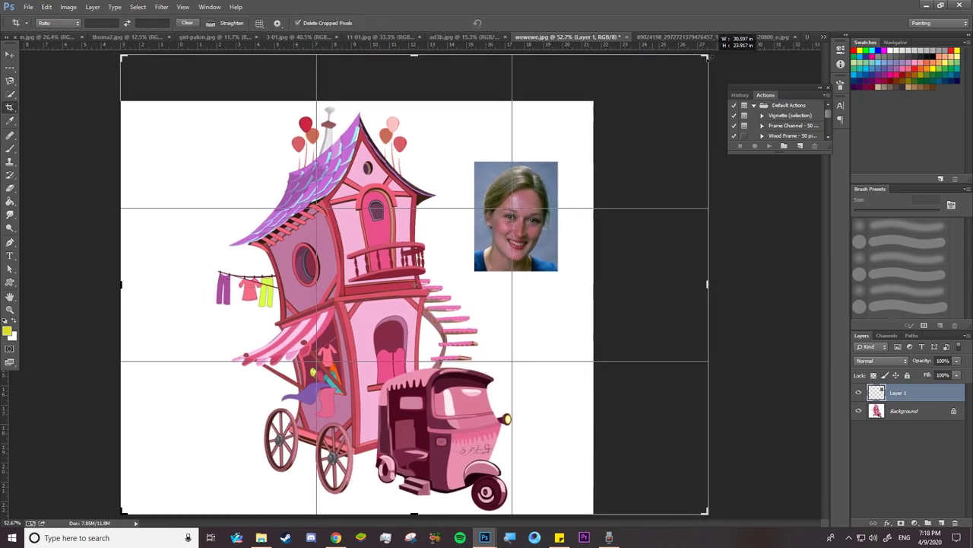
pyautogui.press('i')
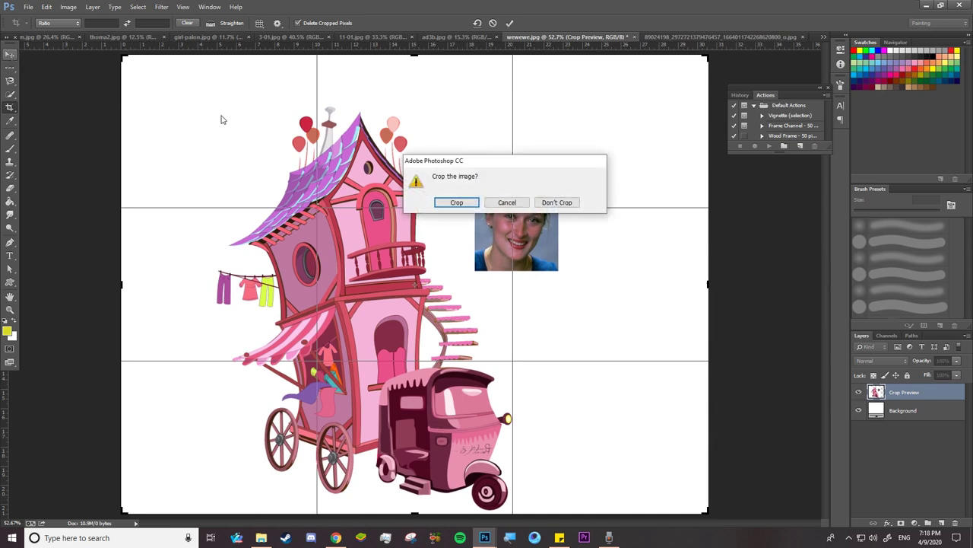
pyautogui.press('Return')
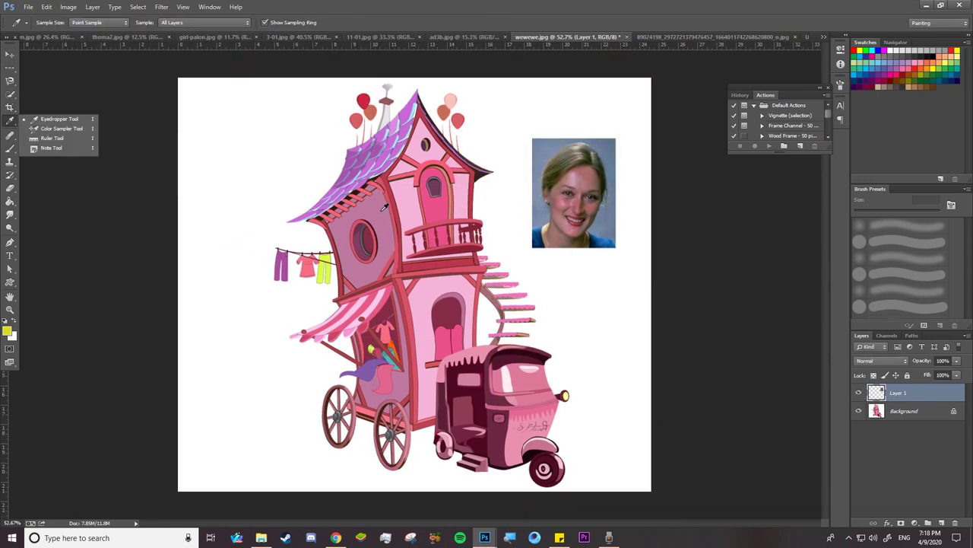
pyautogui.click(381, 204)
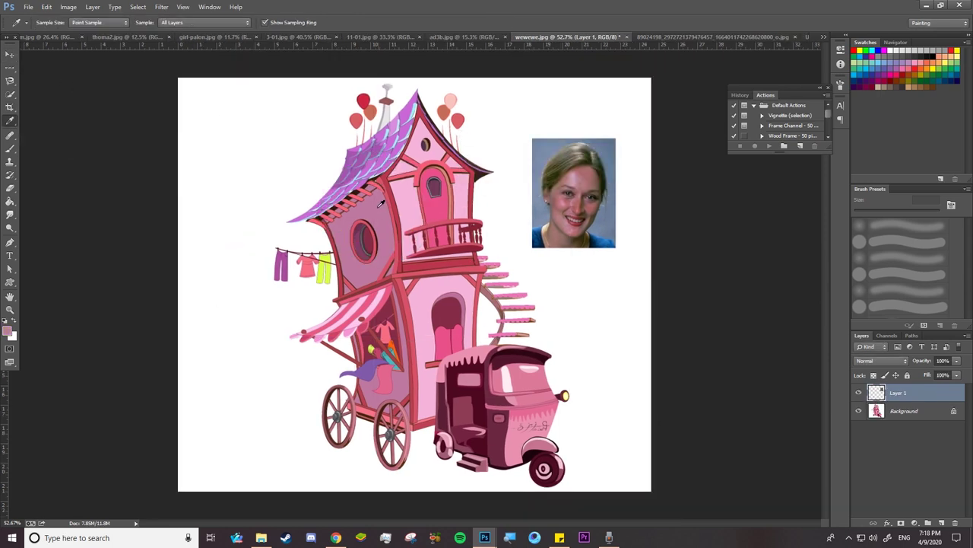
pyautogui.click(9, 330)
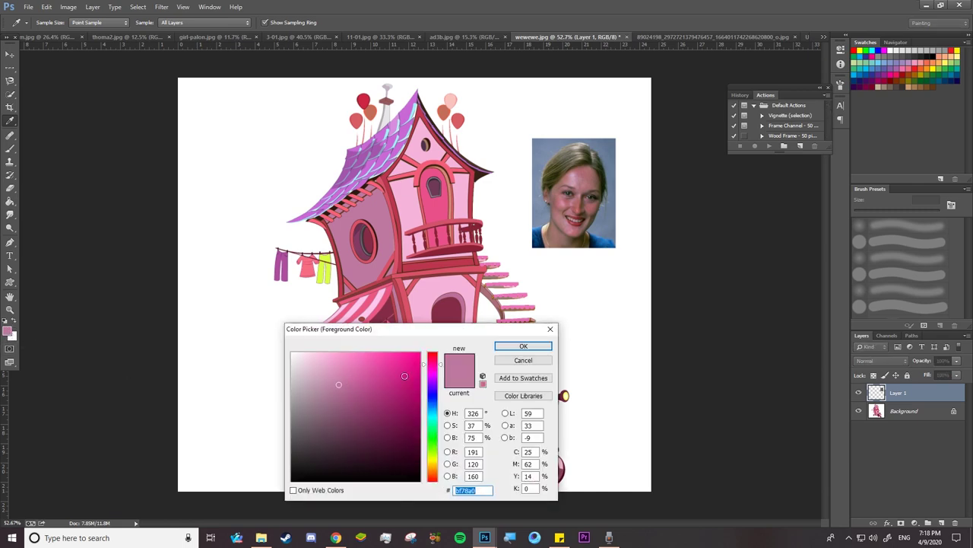
pyautogui.click(514, 362)
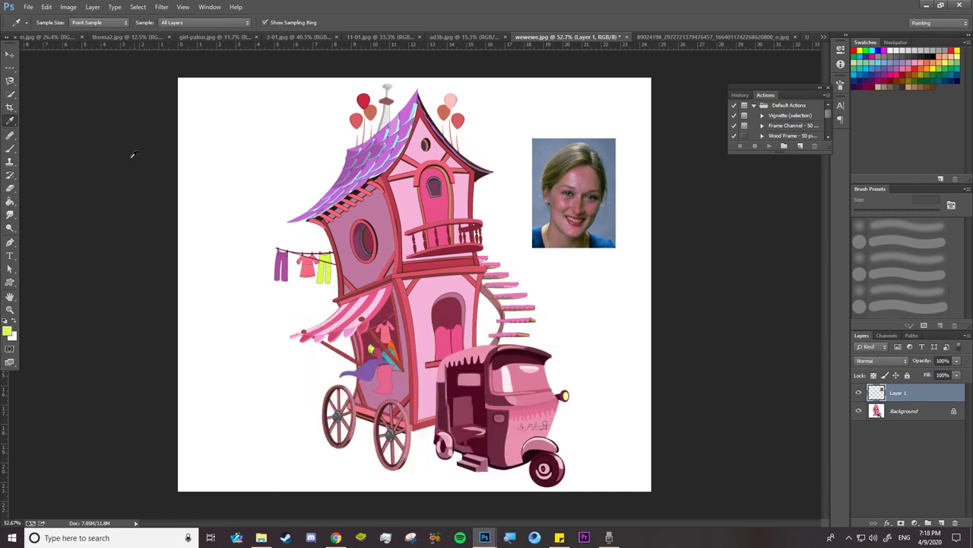
pyautogui.rightClick(11, 123)
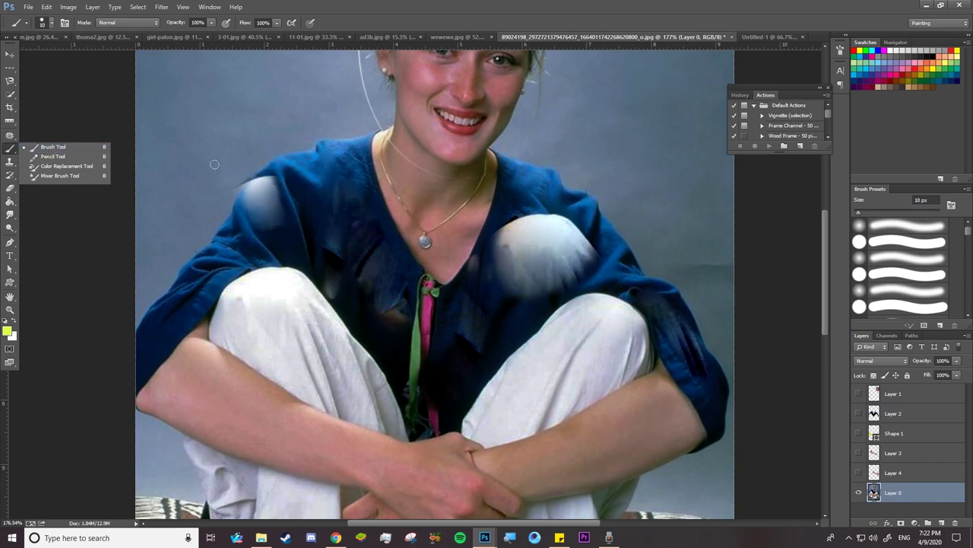
# On a new layer, paint an S-shaped yellow-green stroke and a large blob over the left knee.
pyautogui.hotkey('ctrl', 'shift', 'alt', 'n')
pyautogui.moveTo(156, 200)
pyautogui.mouseDown()
pyautogui.moveTo(287, 121)
pyautogui.moveTo(470, 238)
pyautogui.mouseUp()
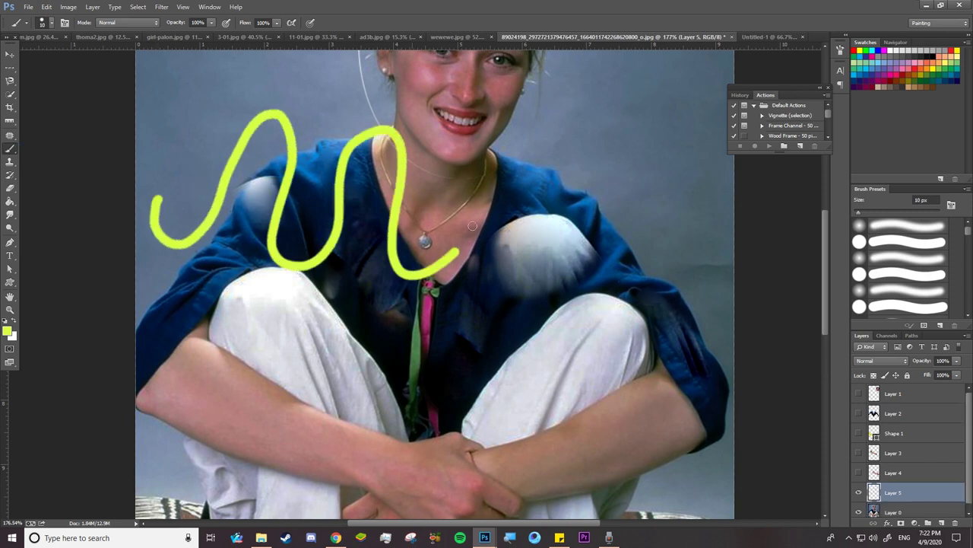
pyautogui.rightClick(282, 180)
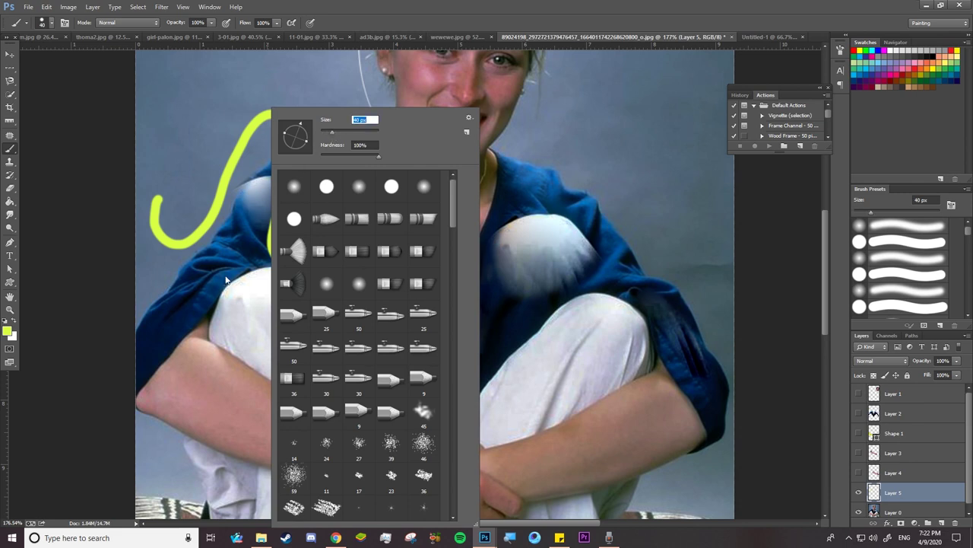
pyautogui.moveTo(225, 281); pyautogui.dragTo(233, 320)
pyautogui.press('F5')
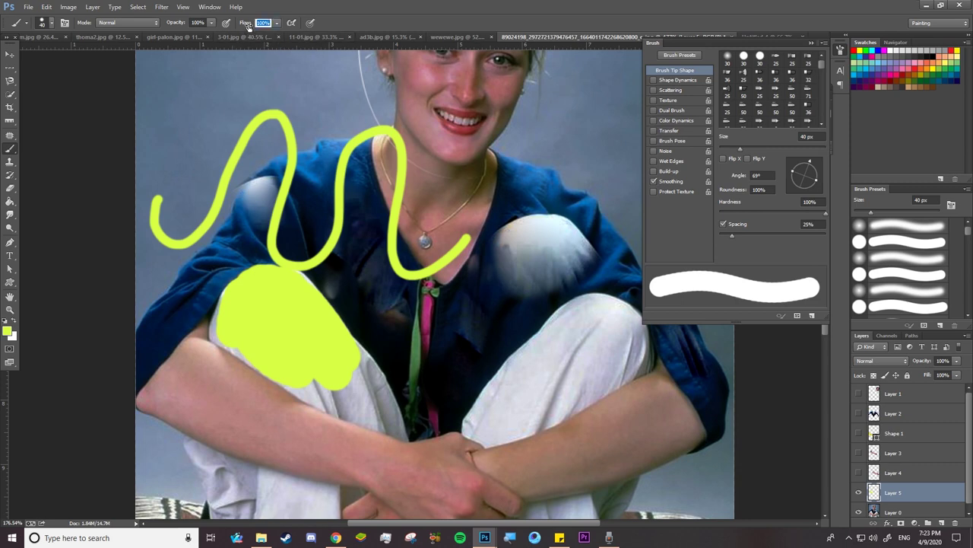
# At 64% flow, 20 px size and 17% hardness, paint faint soft strokes near the top left.
pyautogui.moveTo(247, 26); pyautogui.dragTo(216, 26)
pyautogui.rightClick(192, 110)
pyautogui.moveTo(245, 130); pyautogui.dragTo(248, 154)
pyautogui.click(169, 99)
pyautogui.moveTo(163, 102); pyautogui.dragTo(352, 76)
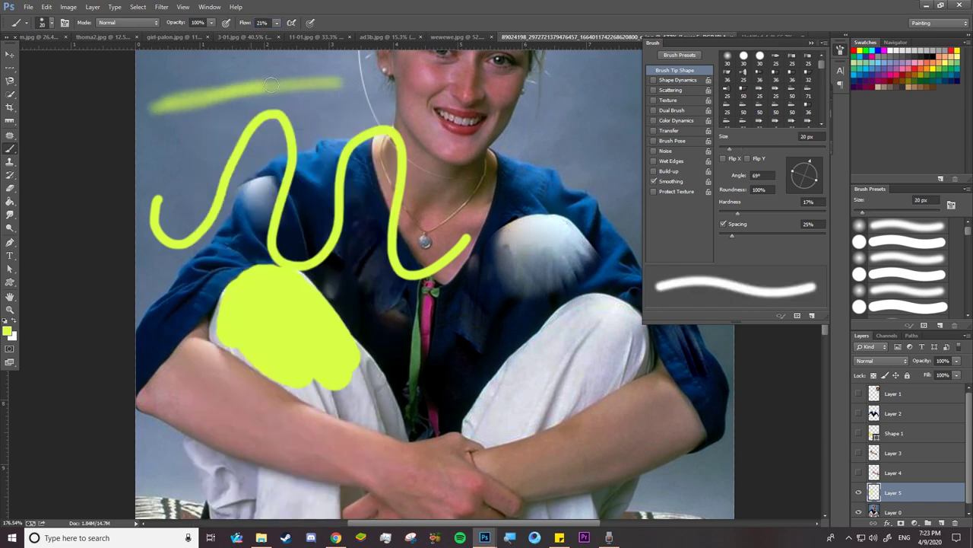
pyautogui.moveTo(164, 104); pyautogui.dragTo(342, 76)
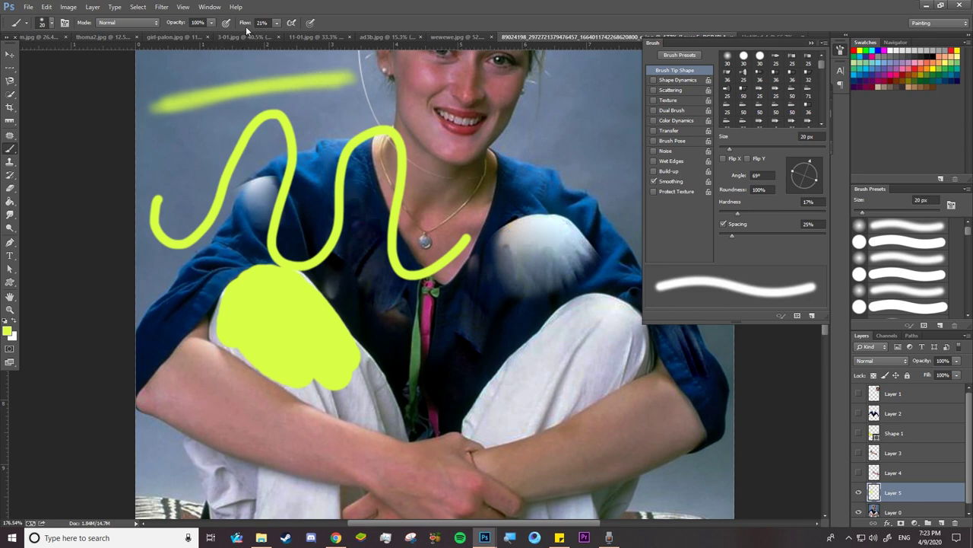
# Restore flow to 100% and paint a second stroke across the top.
pyautogui.moveTo(242, 26); pyautogui.dragTo(374, 16)
pyautogui.moveTo(162, 144); pyautogui.dragTo(377, 91)
pyautogui.moveTo(161, 146)
pyautogui.mouseDown()
pyautogui.moveTo(261, 109)
pyautogui.moveTo(367, 93)
pyautogui.mouseUp()
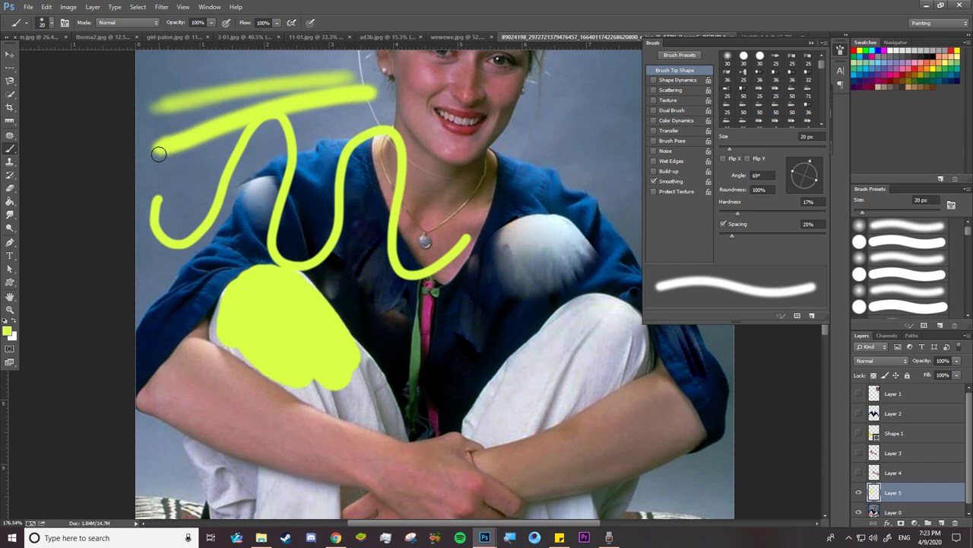
pyautogui.moveTo(160, 155); pyautogui.dragTo(278, 109)
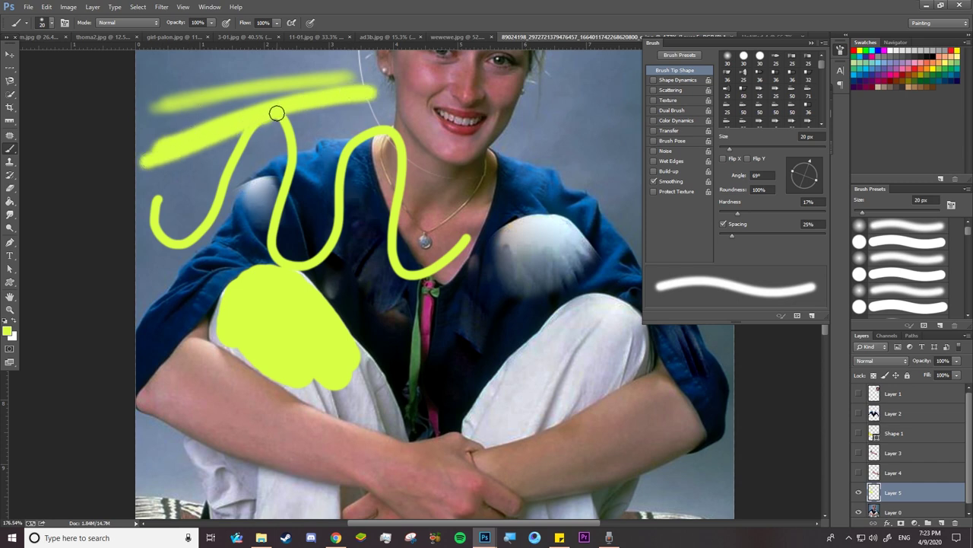
# Paint faint low-opacity strokes on the left, then repaint the lower-left one at 100% opacity.
pyautogui.moveTo(177, 25); pyautogui.dragTo(171, 25)
pyautogui.moveTo(177, 196); pyautogui.dragTo(263, 149)
pyautogui.moveTo(150, 306); pyautogui.dragTo(236, 287)
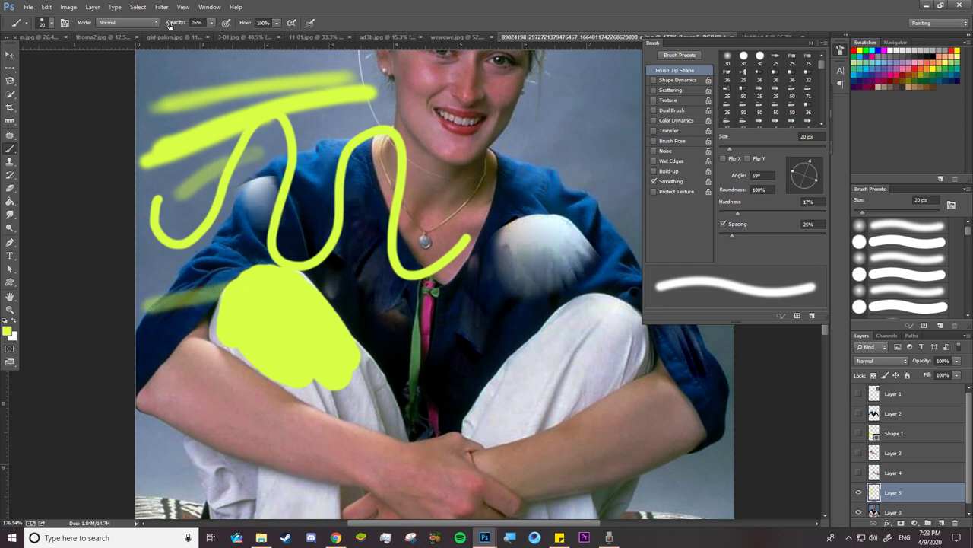
pyautogui.moveTo(169, 25); pyautogui.dragTo(264, 11)
pyautogui.moveTo(145, 314); pyautogui.dragTo(243, 286)
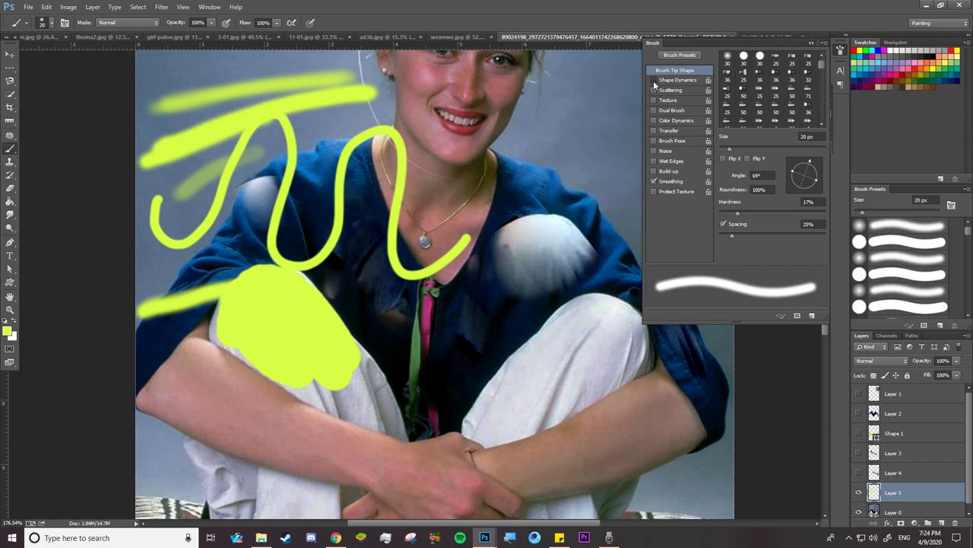
# With Shape Dynamics enabled, paint tapered yellow strokes at the upper right.
pyautogui.click(653, 81)
pyautogui.click(674, 79)
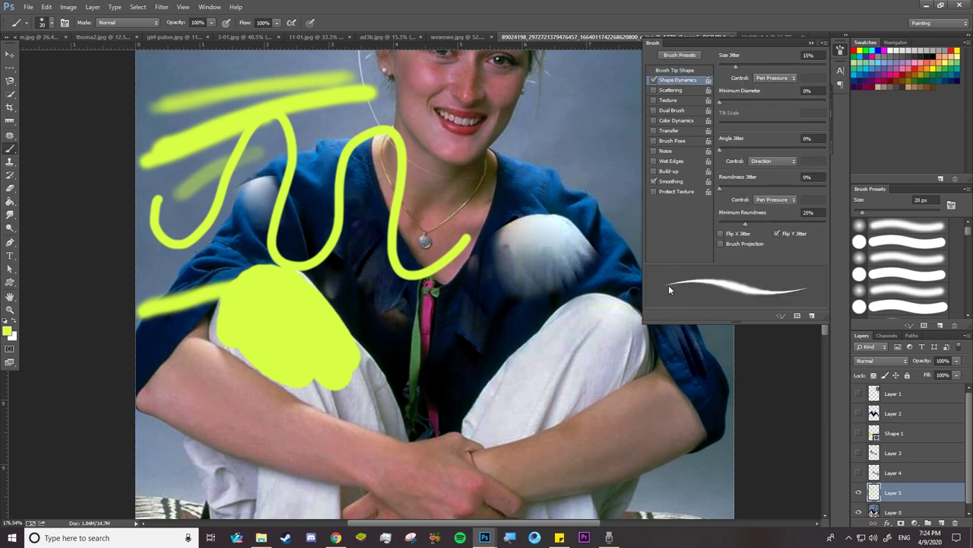
pyautogui.click(654, 80)
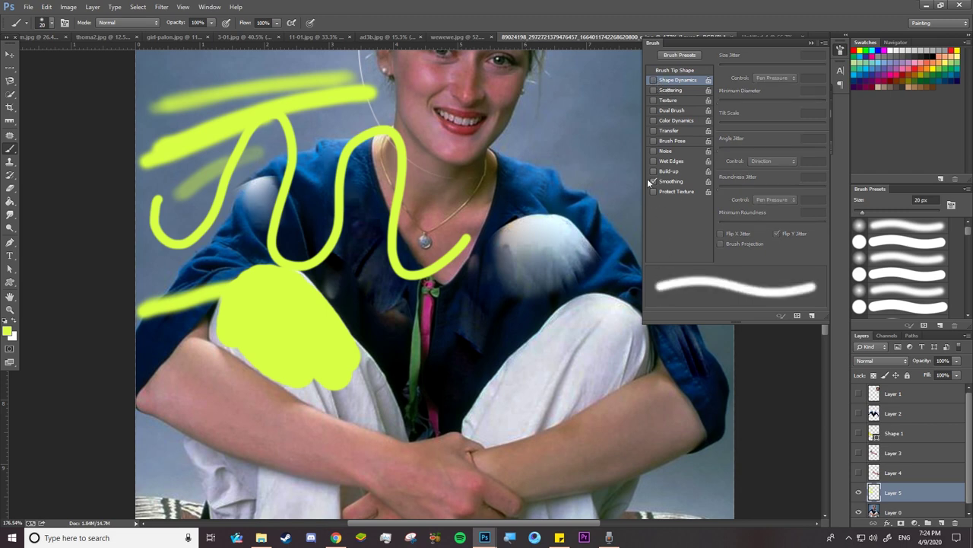
pyautogui.moveTo(527, 142); pyautogui.dragTo(639, 111)
pyautogui.click(653, 80)
pyautogui.moveTo(544, 161); pyautogui.dragTo(637, 141)
pyautogui.moveTo(499, 207); pyautogui.dragTo(625, 163)
pyautogui.moveTo(470, 252); pyautogui.dragTo(640, 181)
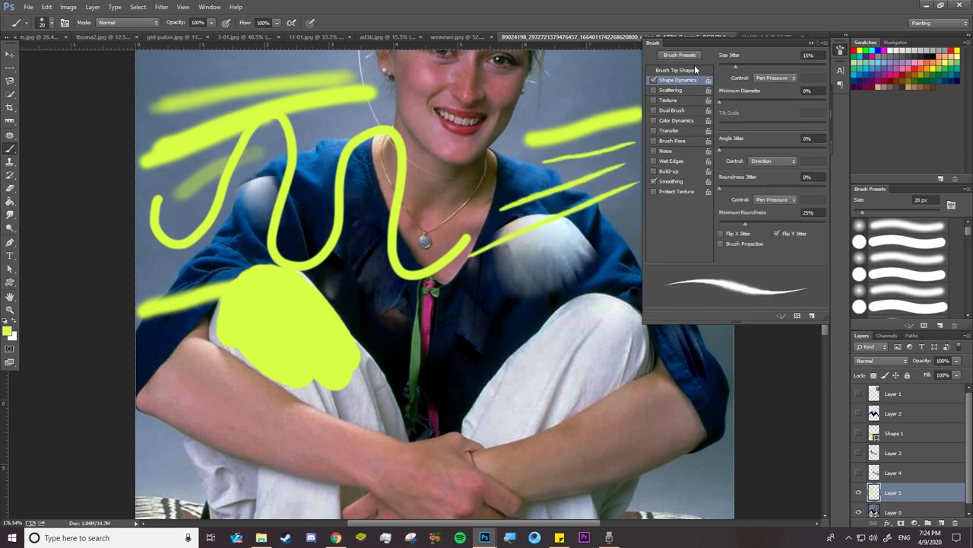
# Enable Scattering at 443% and paint a band of scattered dots across the shirt.
pyautogui.click(661, 93)
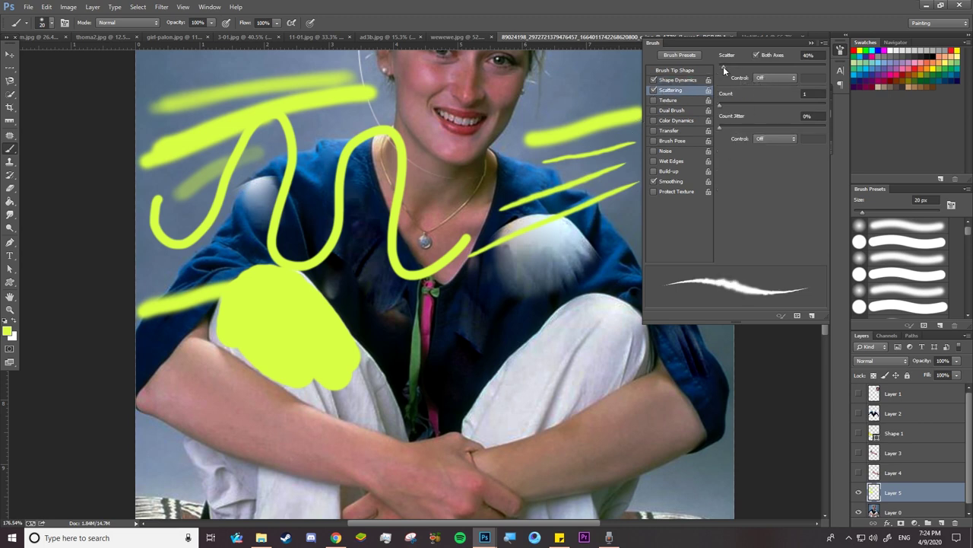
pyautogui.moveTo(723, 68); pyautogui.dragTo(767, 64)
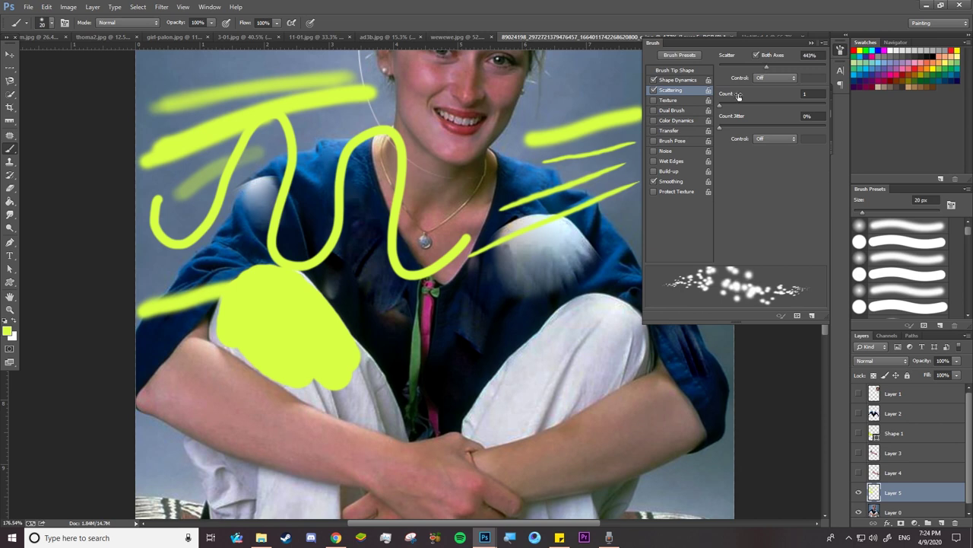
pyautogui.moveTo(444, 334); pyautogui.dragTo(613, 251)
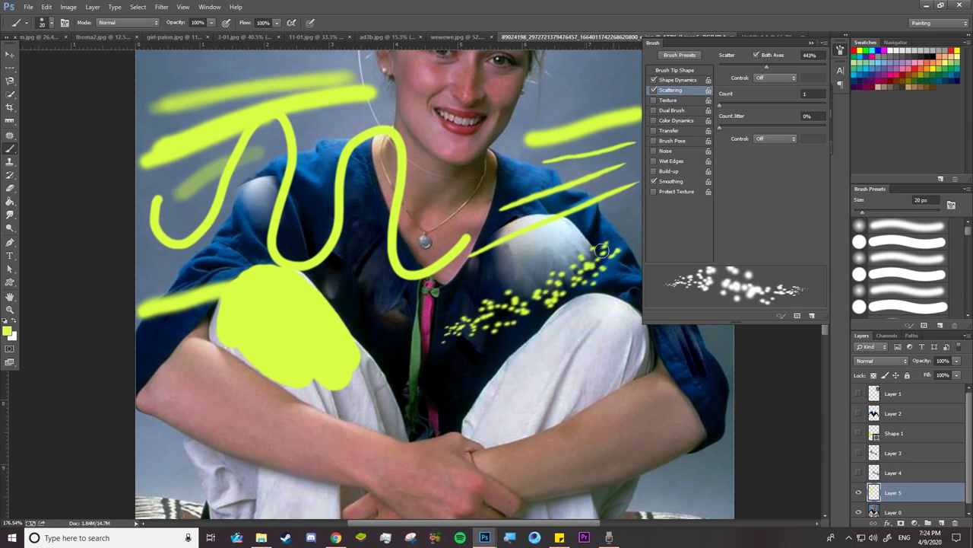
pyautogui.moveTo(449, 304)
pyautogui.mouseDown()
pyautogui.moveTo(532, 278)
pyautogui.moveTo(585, 239)
pyautogui.mouseUp()
pyautogui.moveTo(471, 345); pyautogui.dragTo(609, 274)
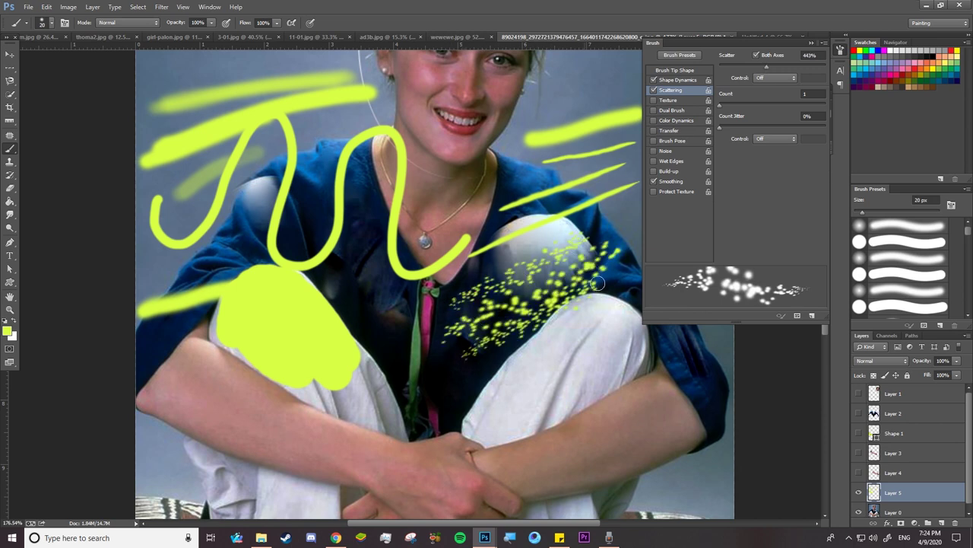
pyautogui.moveTo(449, 323); pyautogui.dragTo(600, 243)
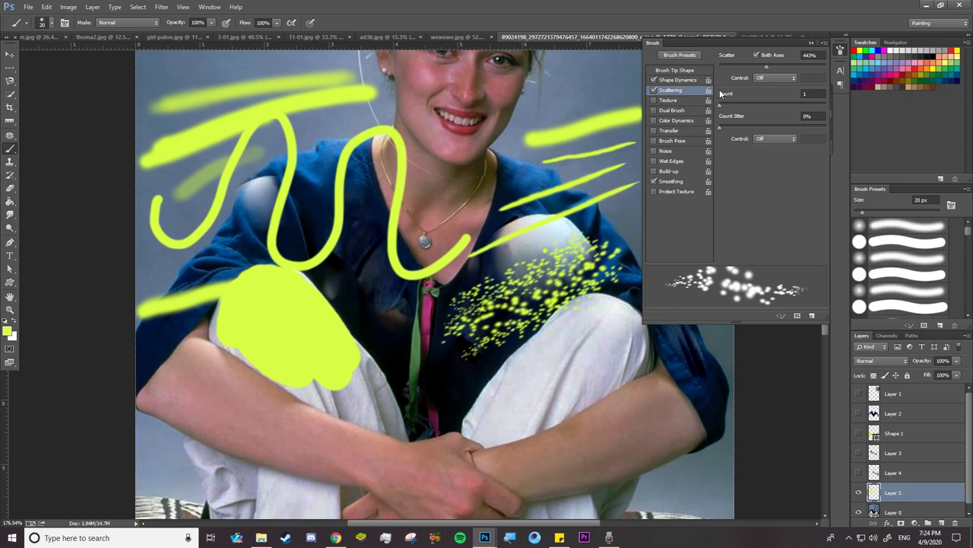
# Set scatter Count to 3 with control Off, paint dense dots, then disable Scattering.
pyautogui.click(763, 79)
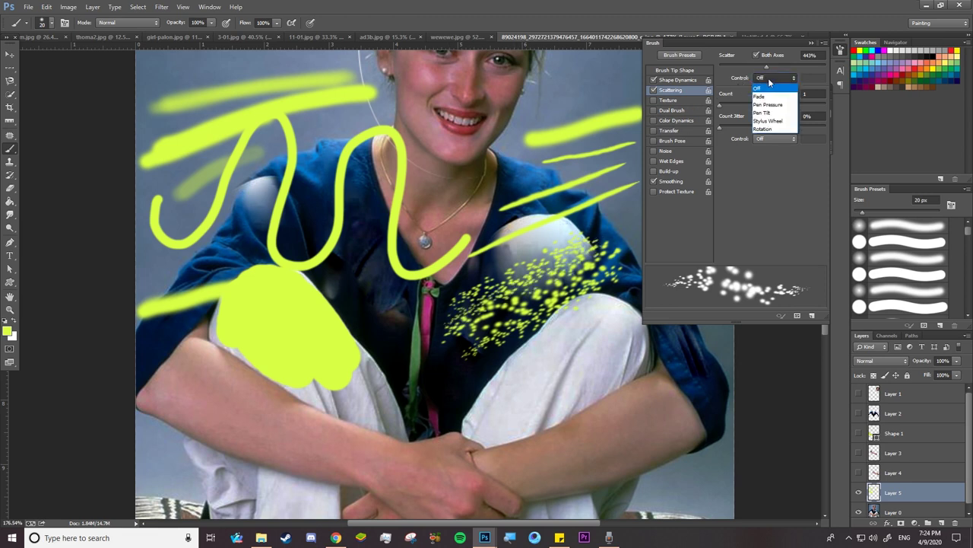
pyautogui.click(764, 64)
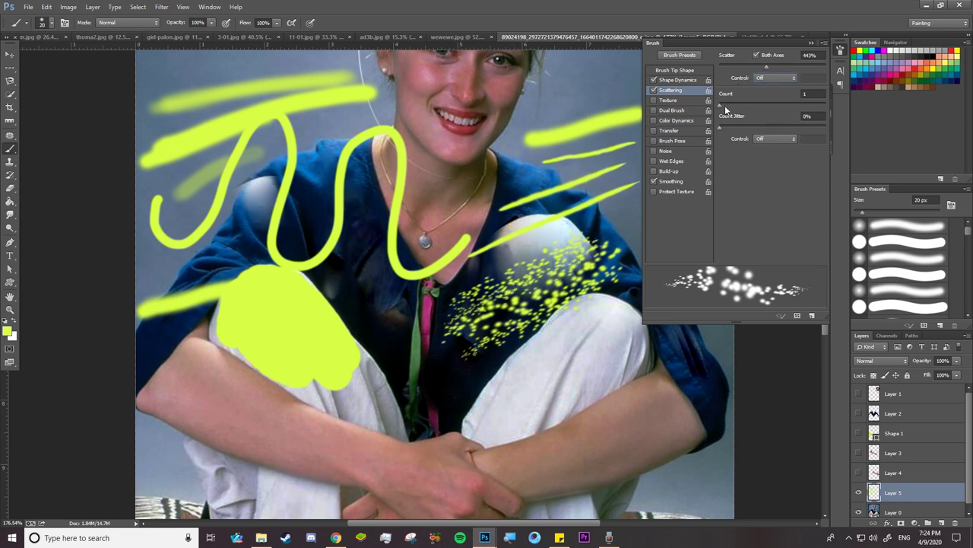
pyautogui.moveTo(721, 104); pyautogui.dragTo(736, 104)
pyautogui.moveTo(406, 328)
pyautogui.mouseDown()
pyautogui.moveTo(566, 222)
pyautogui.moveTo(487, 293)
pyautogui.moveTo(625, 204)
pyautogui.mouseUp()
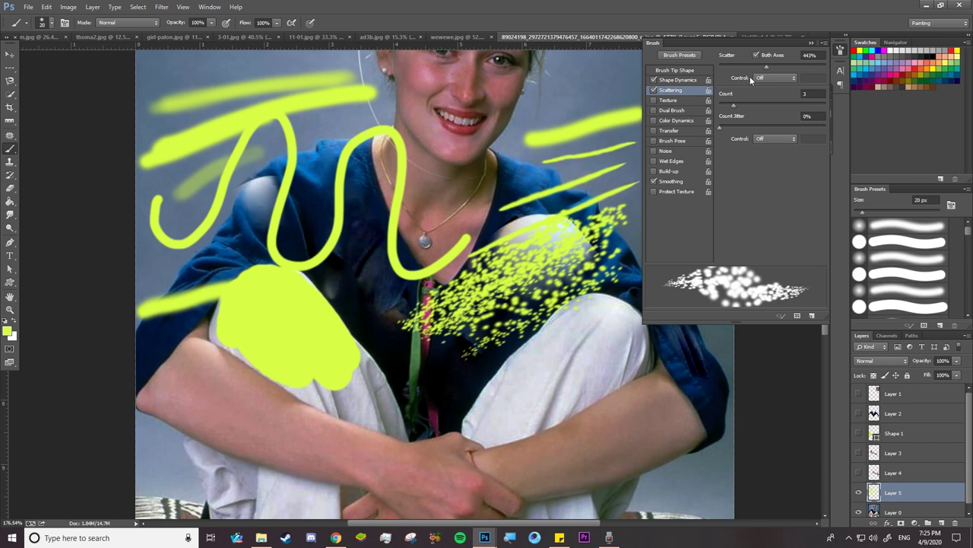
pyautogui.click(653, 90)
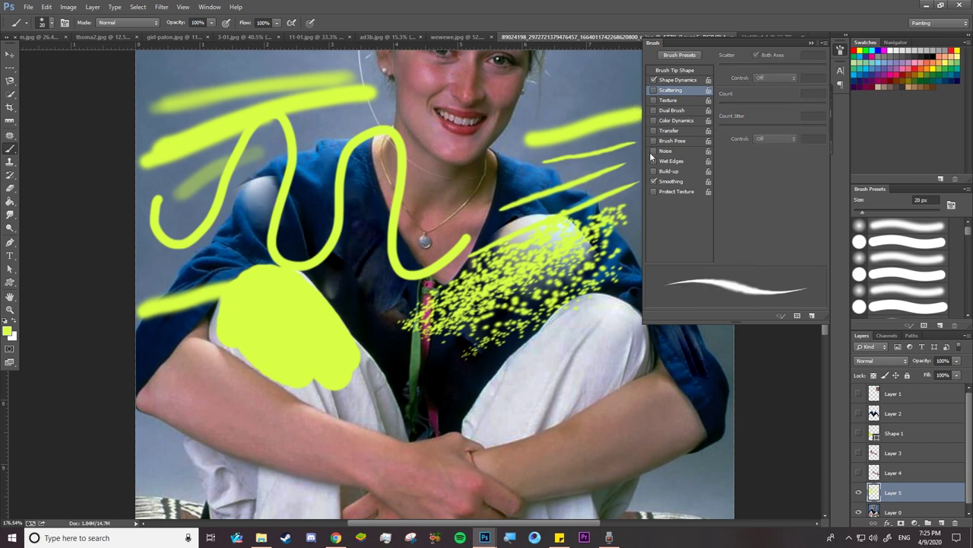
# Enable Transfer with flow on Pen Pressure, disable Shape Dynamics, and paint a top-right stroke.
pyautogui.click(669, 131)
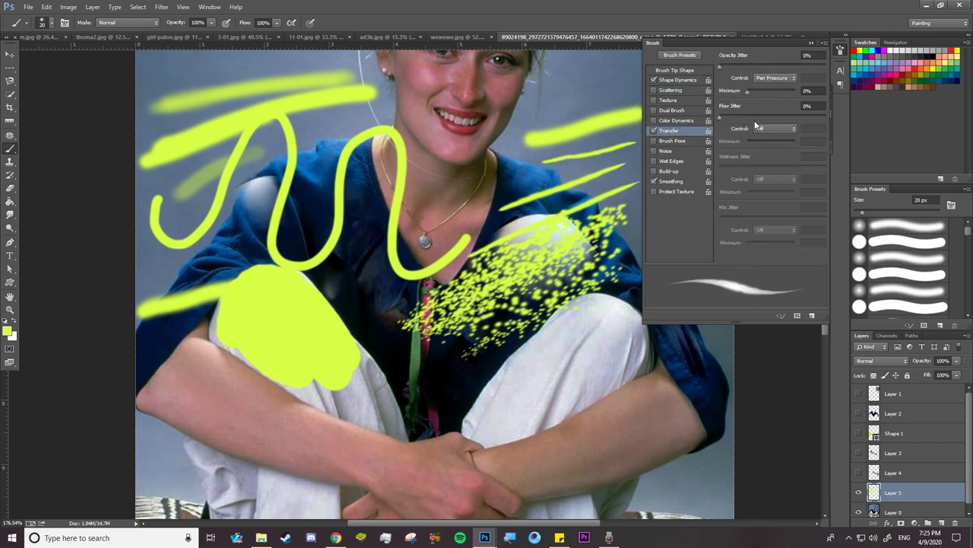
pyautogui.click(772, 128)
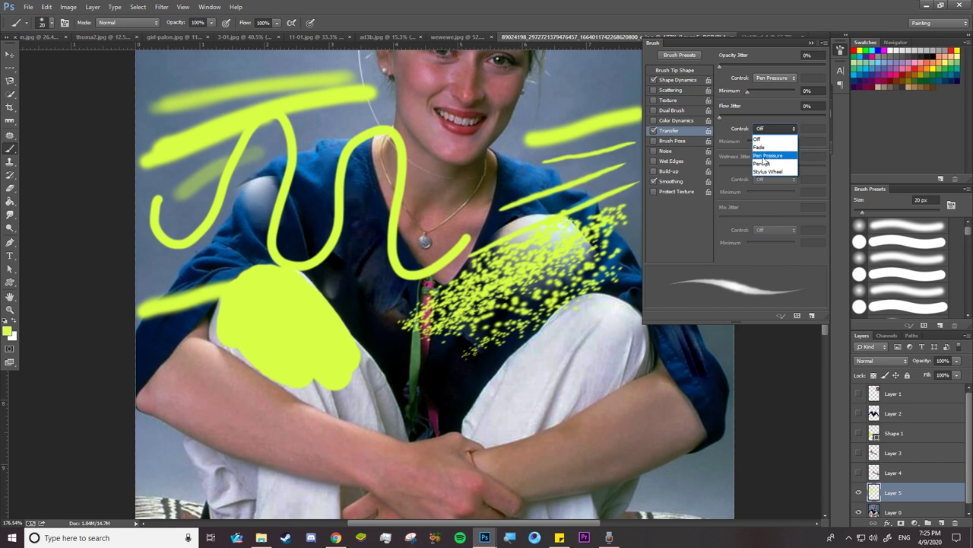
pyautogui.click(769, 155)
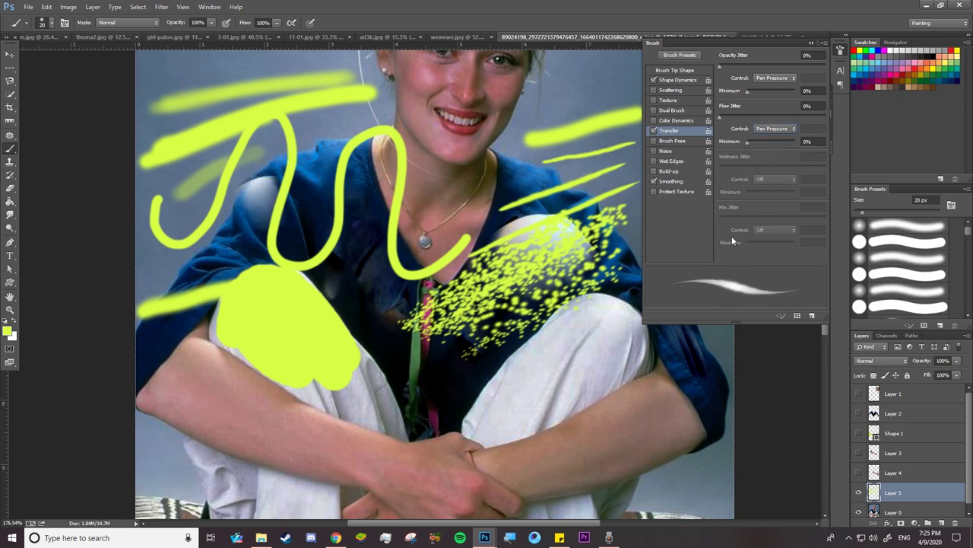
pyautogui.click(655, 80)
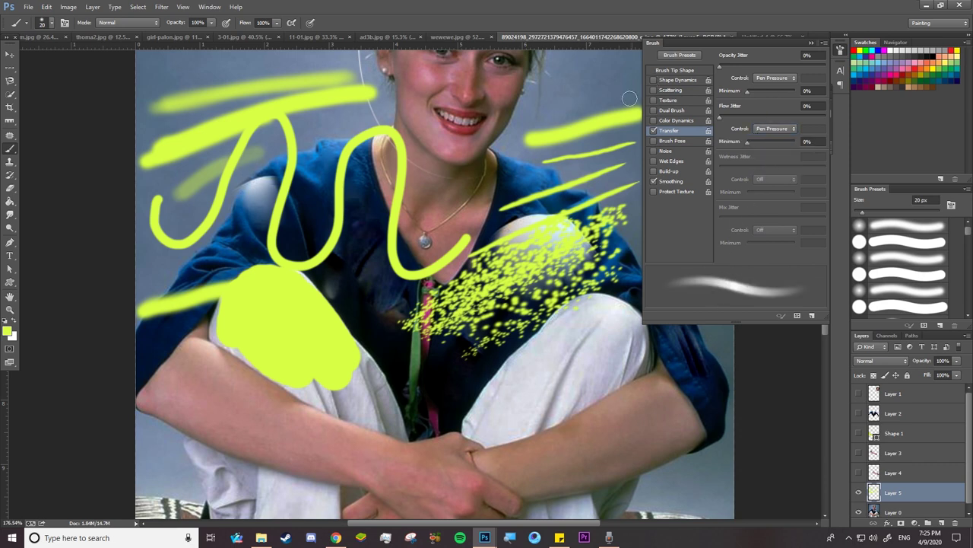
pyautogui.moveTo(532, 122); pyautogui.dragTo(621, 89)
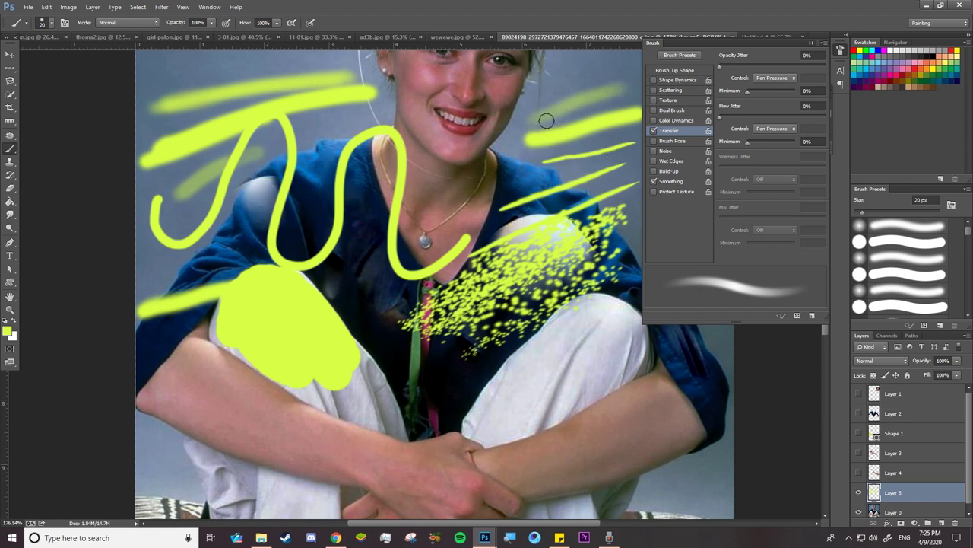
pyautogui.moveTo(547, 120); pyautogui.dragTo(623, 87)
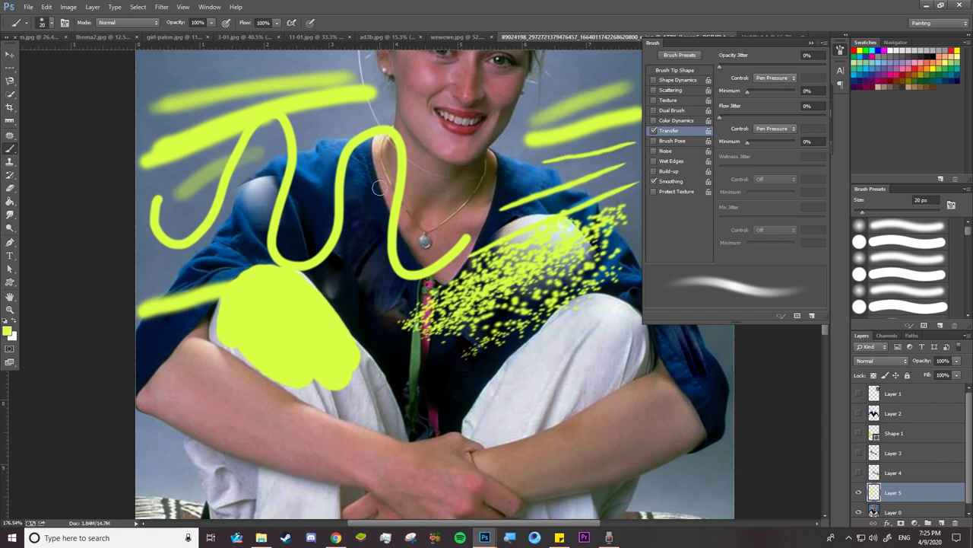
# Turn off opacity jitter and repaint the diagonal chest stroke brighter, extending it up-right.
pyautogui.click(779, 78)
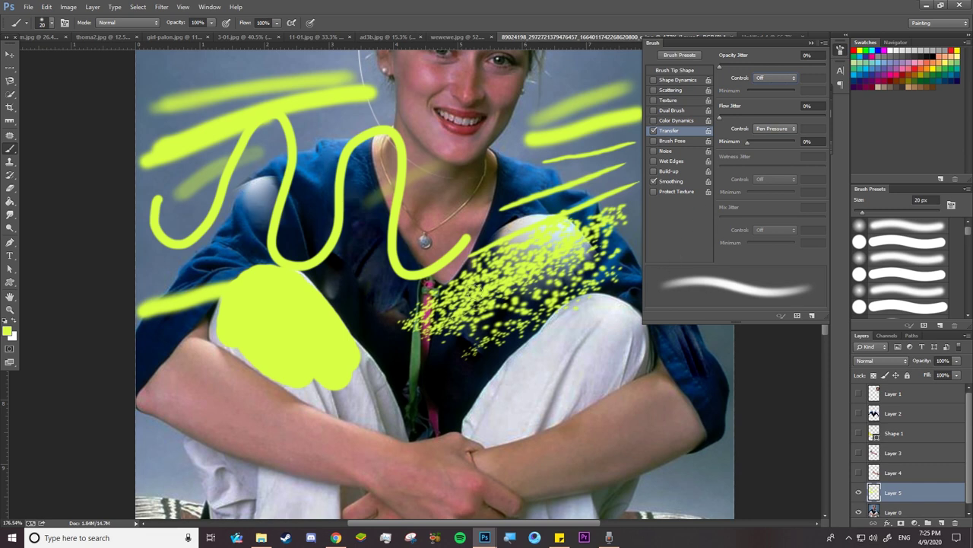
pyautogui.moveTo(331, 286); pyautogui.dragTo(422, 220)
pyautogui.moveTo(341, 288); pyautogui.dragTo(449, 206)
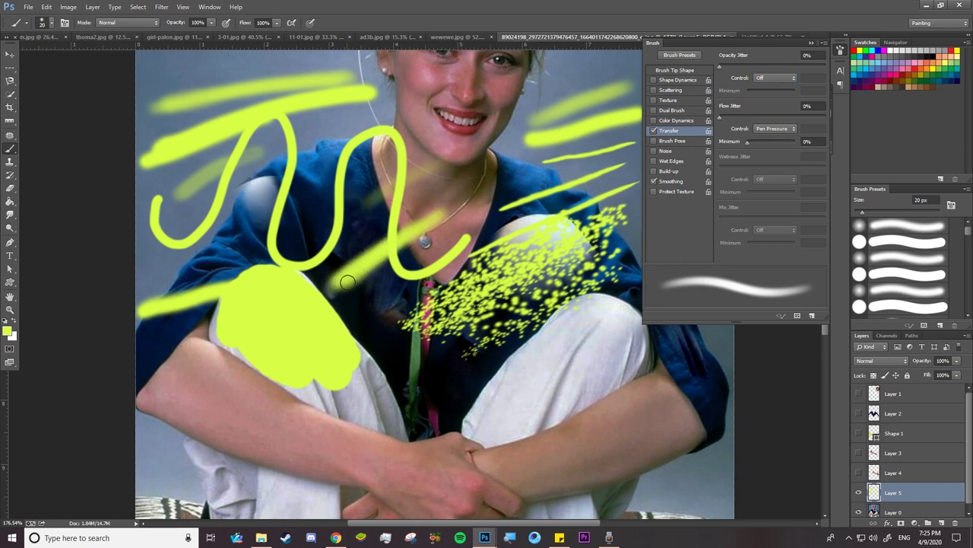
pyautogui.moveTo(347, 283); pyautogui.dragTo(467, 201)
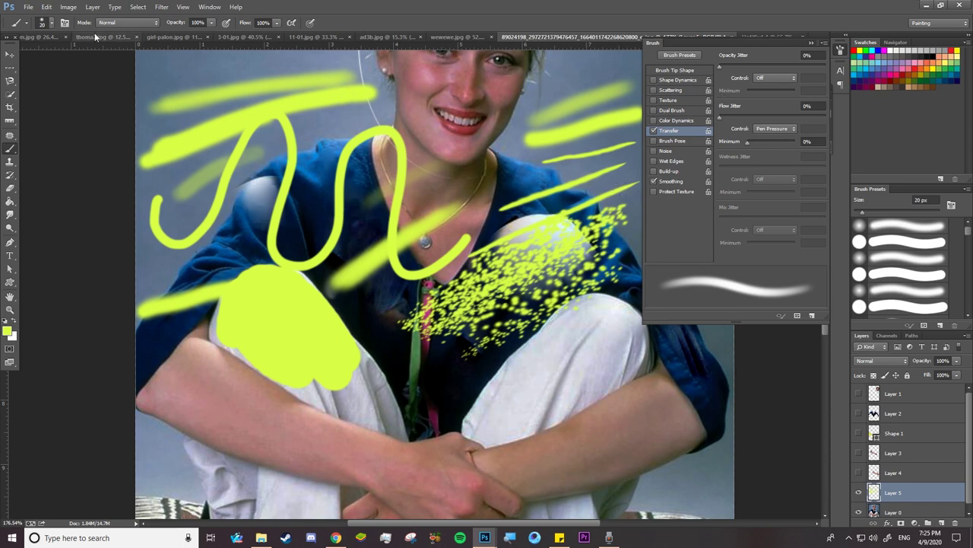
# Try brush sizes of 5000 px, 332 px and finally 1 px.
pyautogui.rightClick(561, 152)
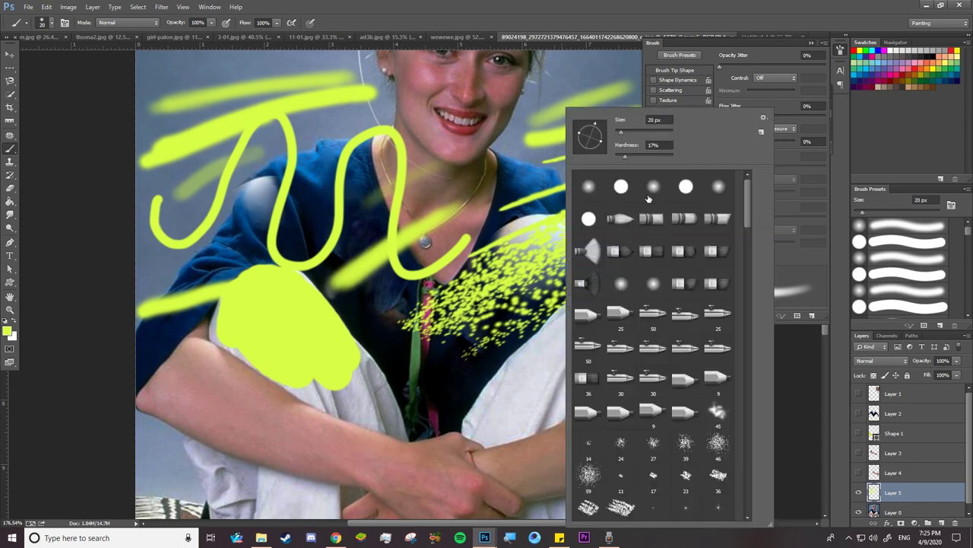
pyautogui.moveTo(747, 196)
pyautogui.mouseDown()
pyautogui.moveTo(747, 333)
pyautogui.moveTo(743, 191)
pyautogui.mouseUp()
pyautogui.click(621, 134)
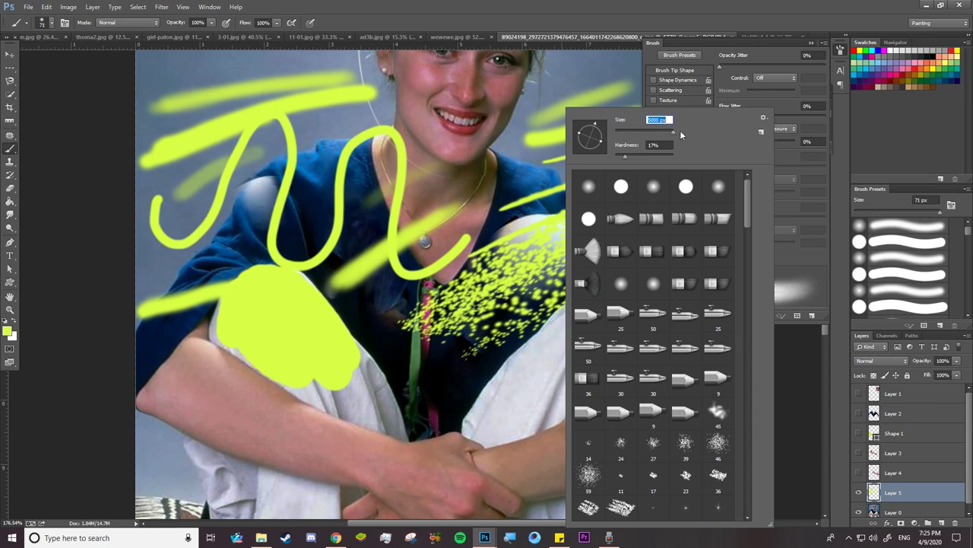
pyautogui.press('Return')
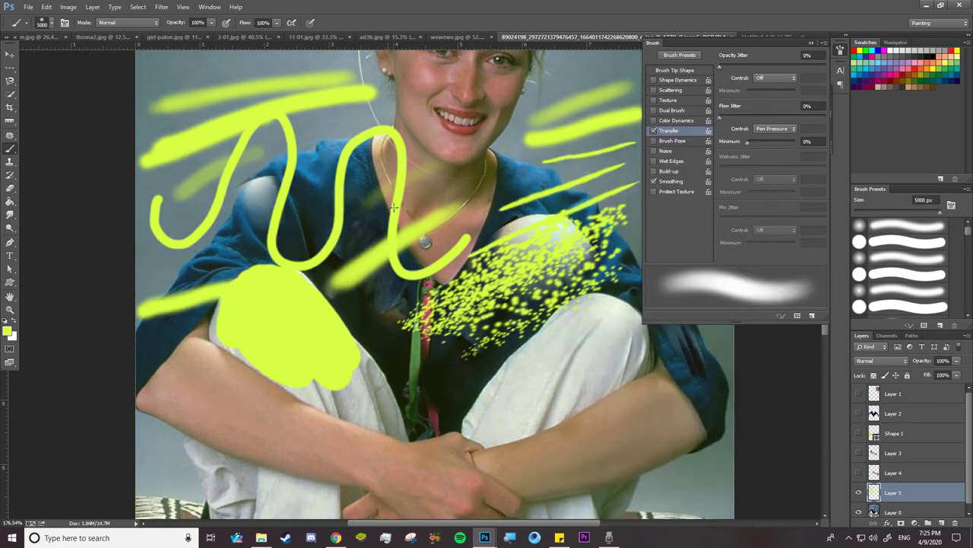
pyautogui.rightClick(395, 207)
pyautogui.moveTo(659, 134); pyautogui.dragTo(655, 135)
pyautogui.write('332')
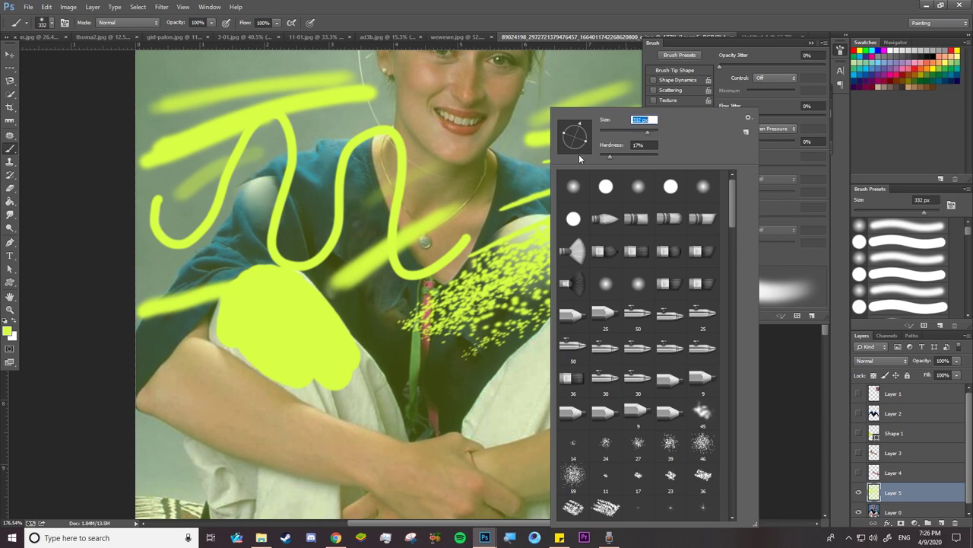
pyautogui.press('Return')
pyautogui.rightClick(573, 144)
pyautogui.moveTo(592, 133); pyautogui.dragTo(578, 135)
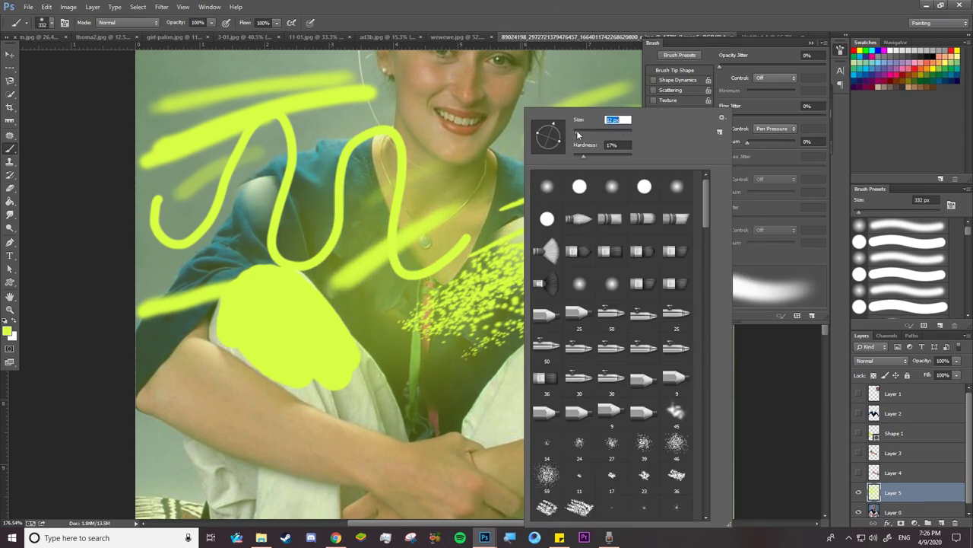
pyautogui.press('Return')
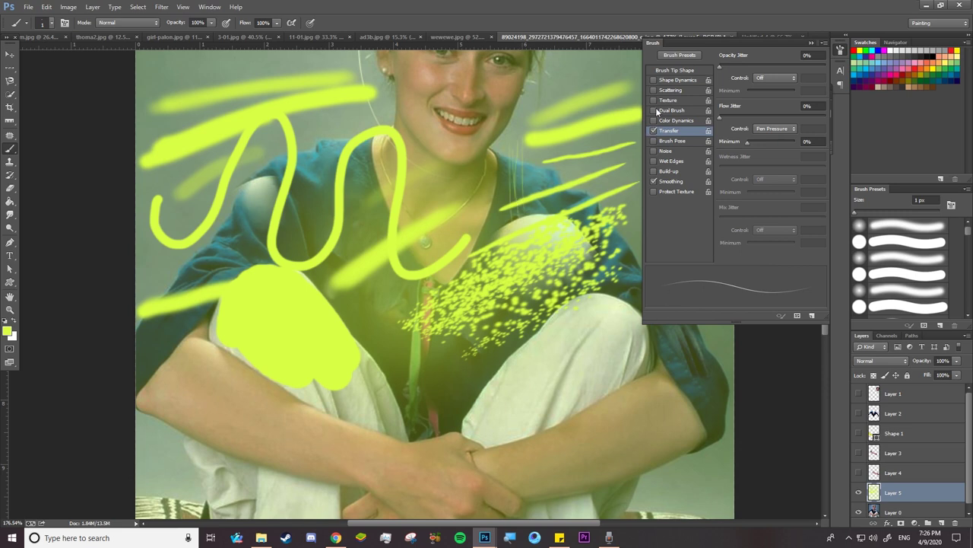
# Set brush hardness to 100% and size to 202 px, then paint a large blob over the chest.
pyautogui.rightClick(576, 142)
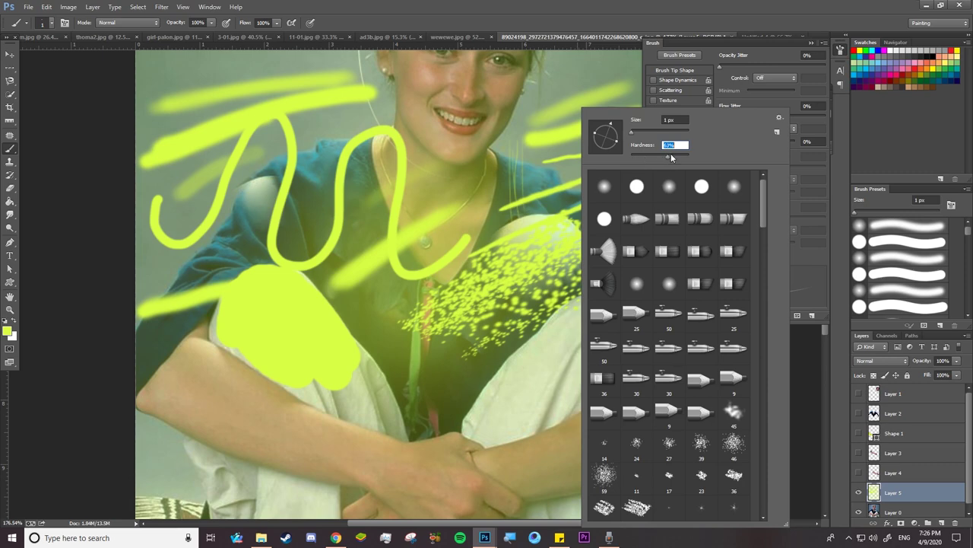
pyautogui.moveTo(640, 155); pyautogui.dragTo(691, 155)
pyautogui.press('Return')
pyautogui.rightClick(466, 197)
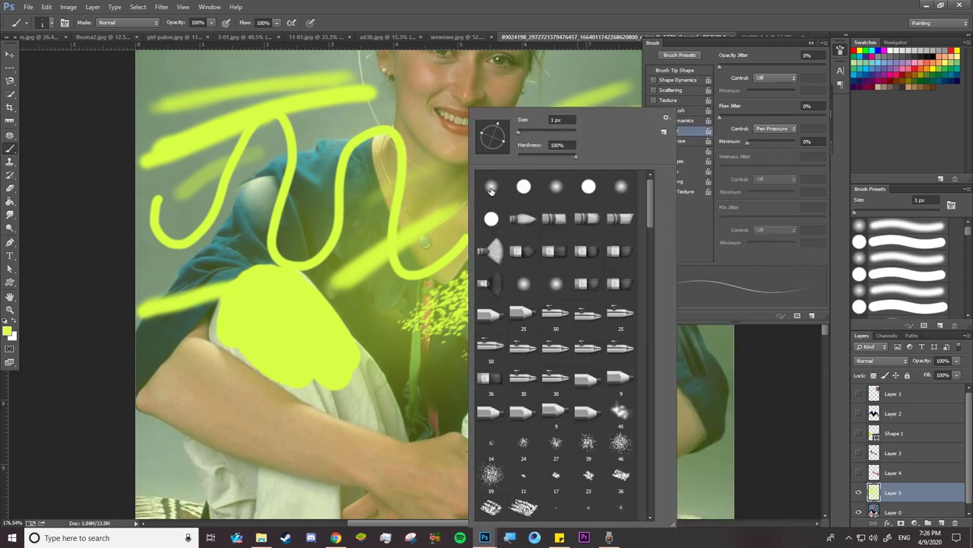
pyautogui.click(561, 133)
pyautogui.press('Return')
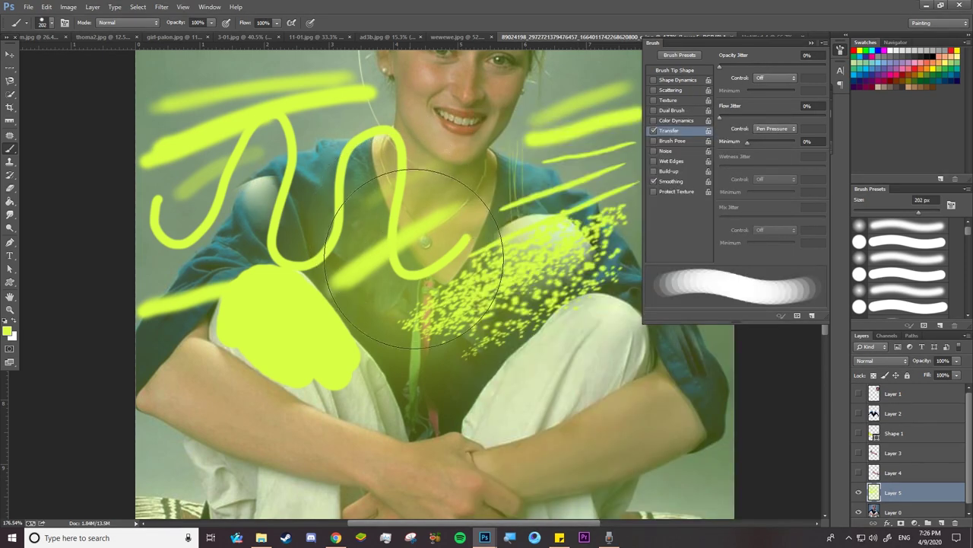
pyautogui.moveTo(414, 259); pyautogui.dragTo(423, 238)
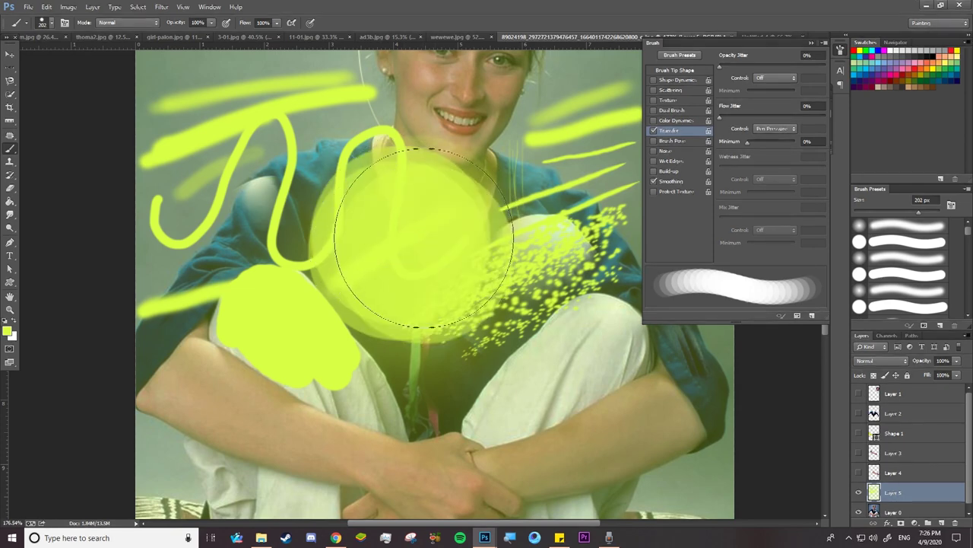
# Reduce the brush to 64 px and paint soft yellow strokes near the neckline.
pyautogui.rightClick(466, 108)
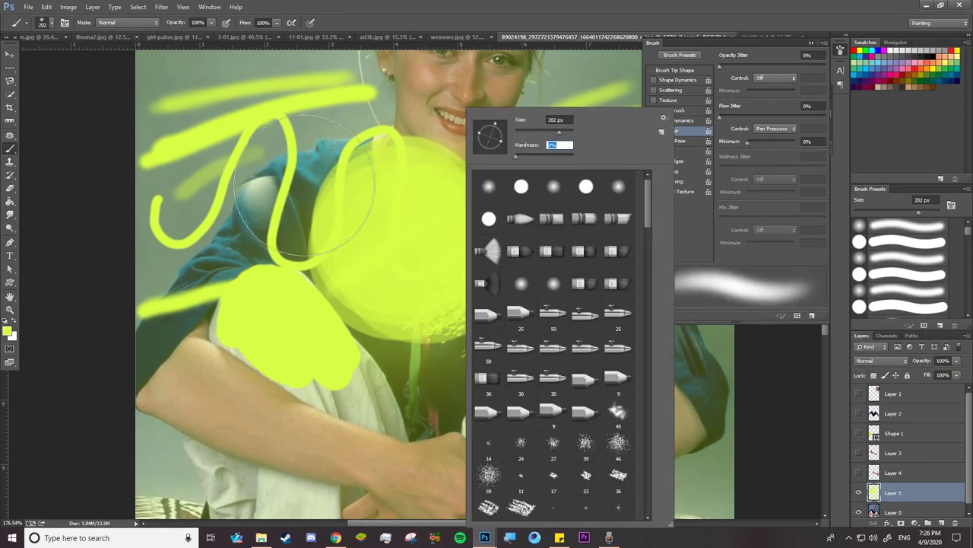
pyautogui.click(533, 133)
pyautogui.click(280, 147)
pyautogui.moveTo(268, 156)
pyautogui.mouseDown()
pyautogui.moveTo(255, 151)
pyautogui.moveTo(274, 185)
pyautogui.mouseUp()
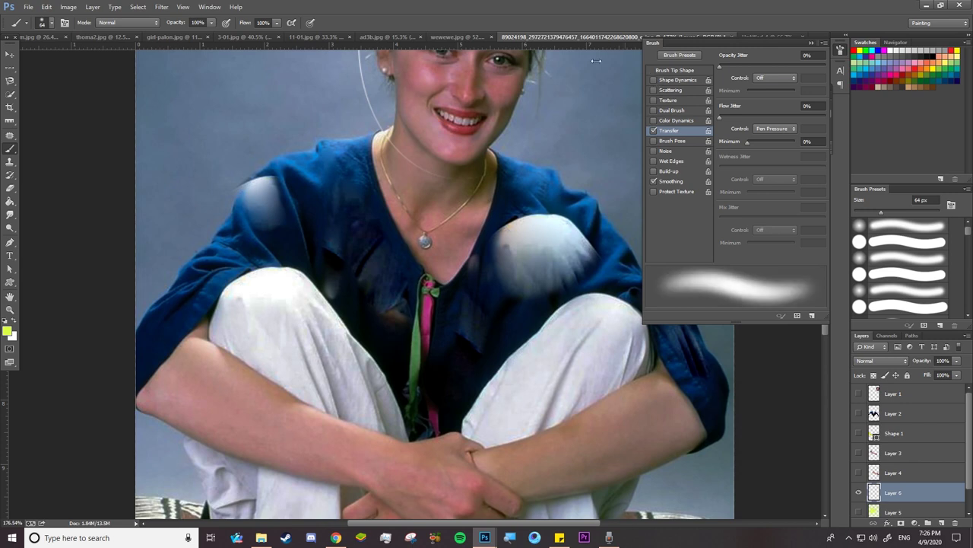
# With Airbrush and pressure-controlled size on, paint a diagonal yellow-green stroke left of her head.
pyautogui.click(291, 23)
pyautogui.click(311, 23)
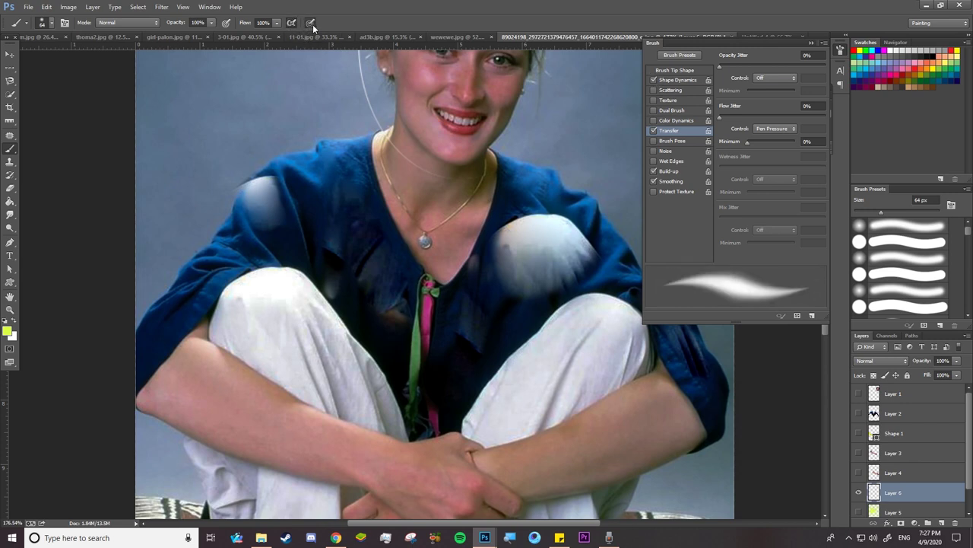
pyautogui.moveTo(278, 90); pyautogui.dragTo(186, 222)
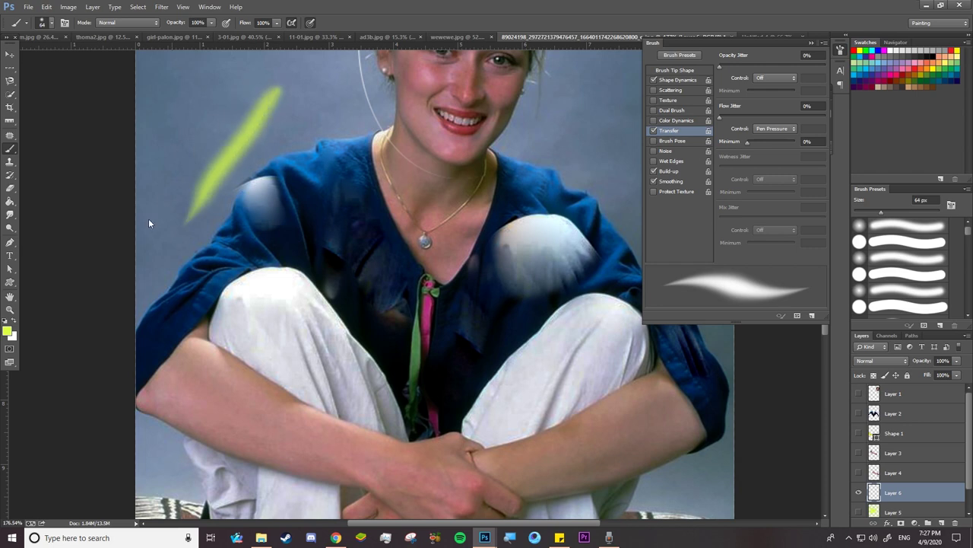
pyautogui.moveTo(283, 87); pyautogui.dragTo(185, 225)
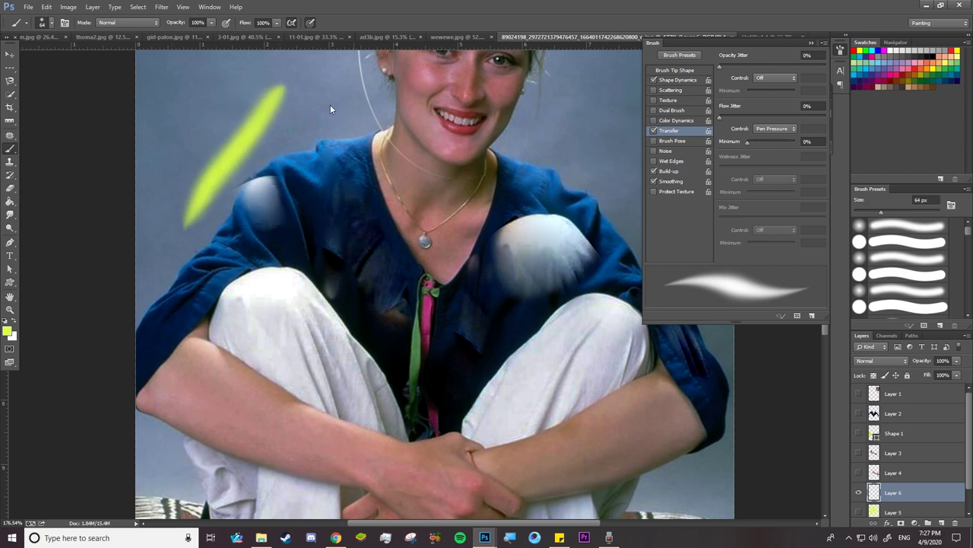
pyautogui.click(44, 24)
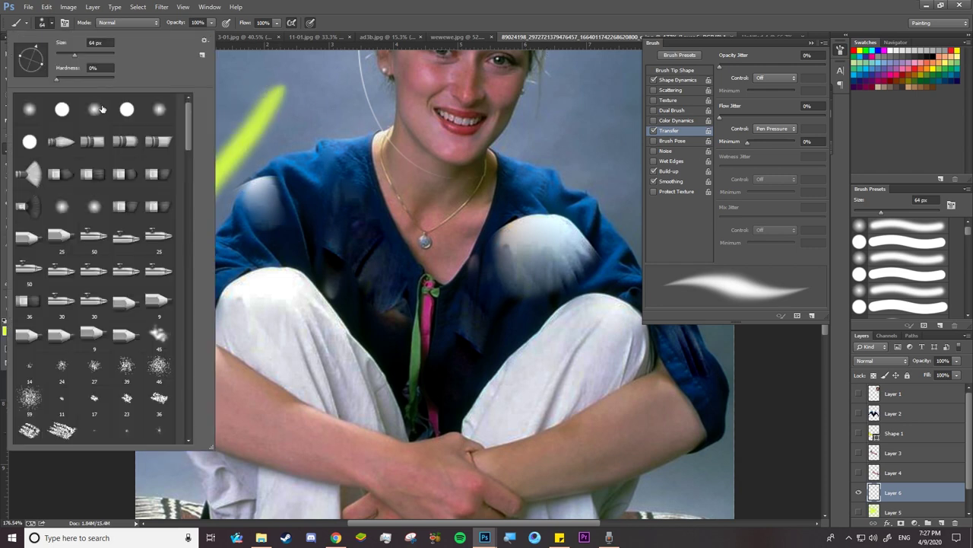
pyautogui.moveTo(187, 121)
pyautogui.mouseDown()
pyautogui.moveTo(184, 226)
pyautogui.moveTo(186, 157)
pyautogui.moveTo(147, 67)
pyautogui.mouseUp()
pyautogui.click(48, 23)
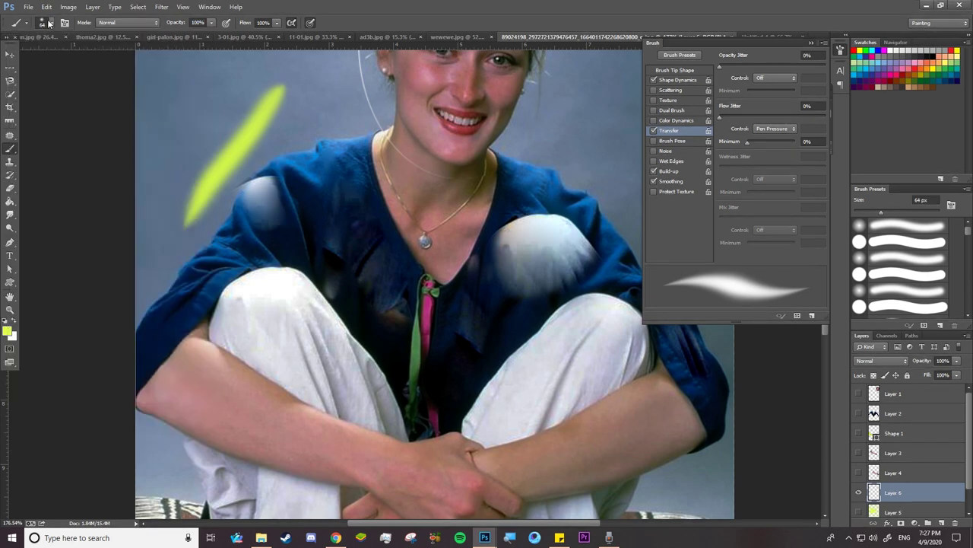
pyautogui.rightClick(319, 108)
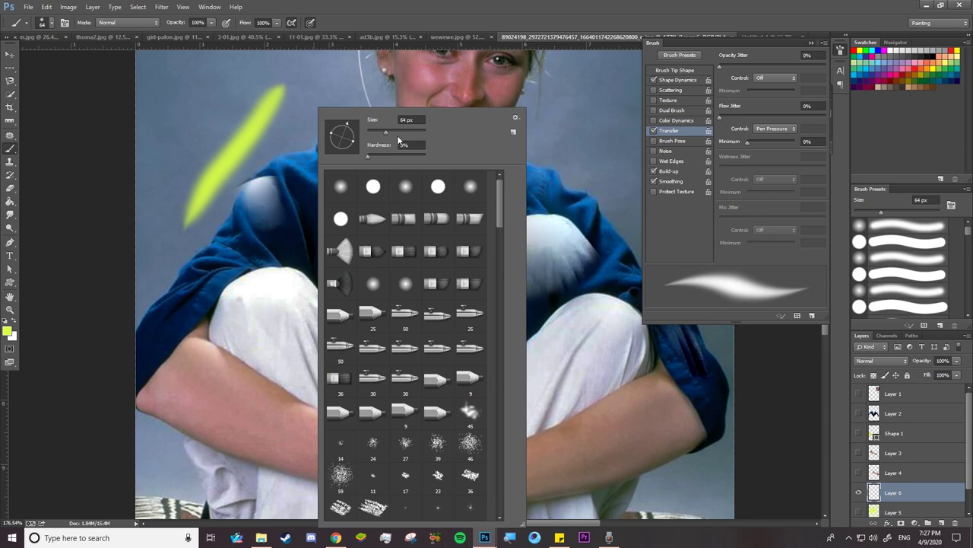
pyautogui.press('Escape')
# On Layer 0 with an 82 px Clone Stamp, clone patches near the neck and left shoulder.
pyautogui.press('s')
pyautogui.rightClick(327, 109)
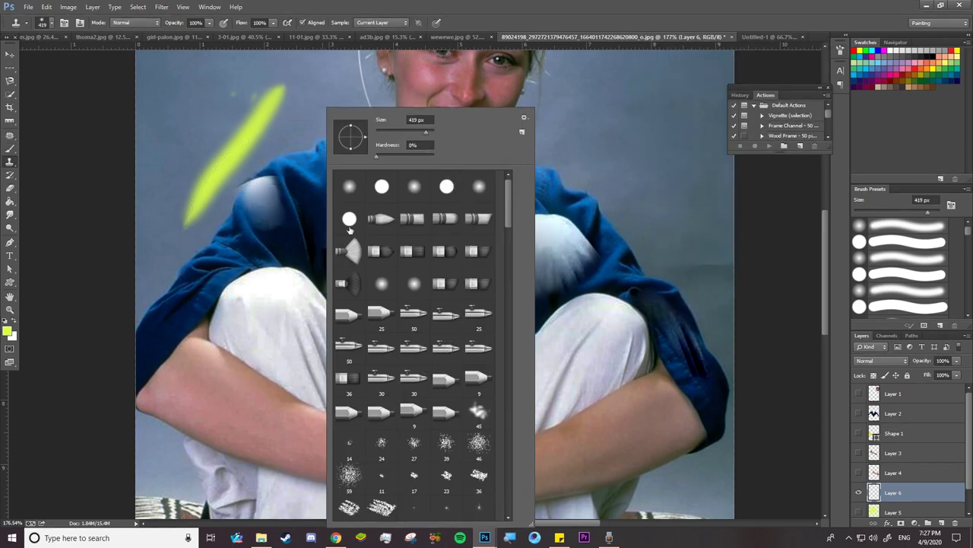
pyautogui.click(349, 227)
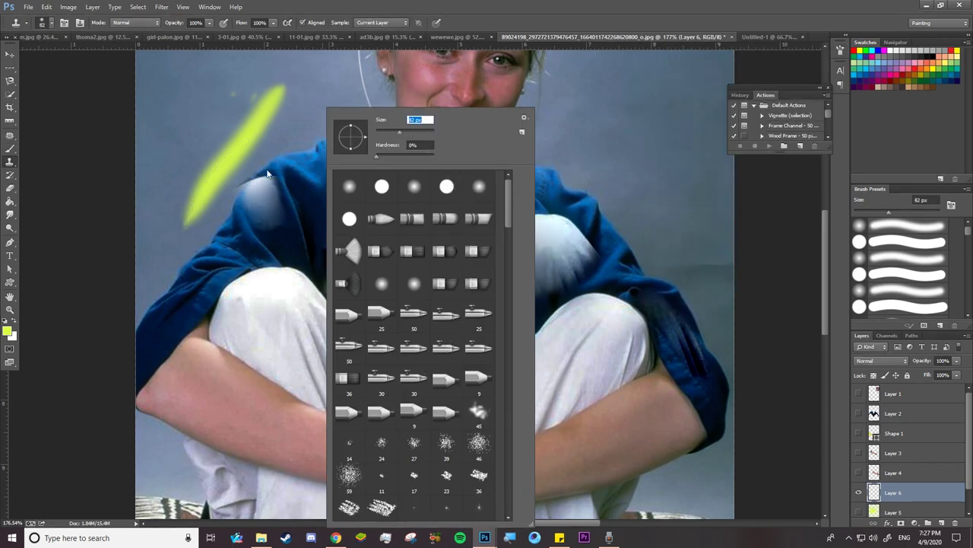
pyautogui.click(211, 269)
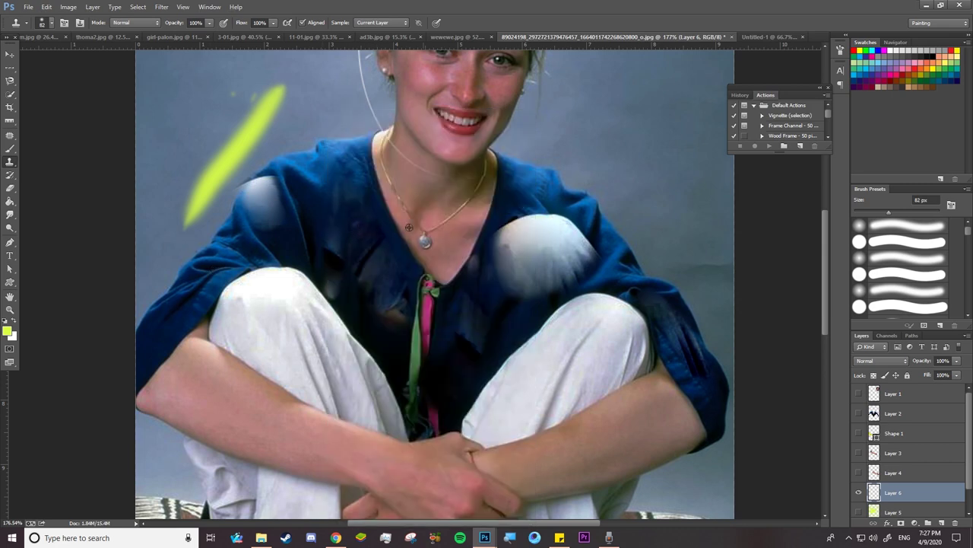
pyautogui.hotkey('alt', '[')
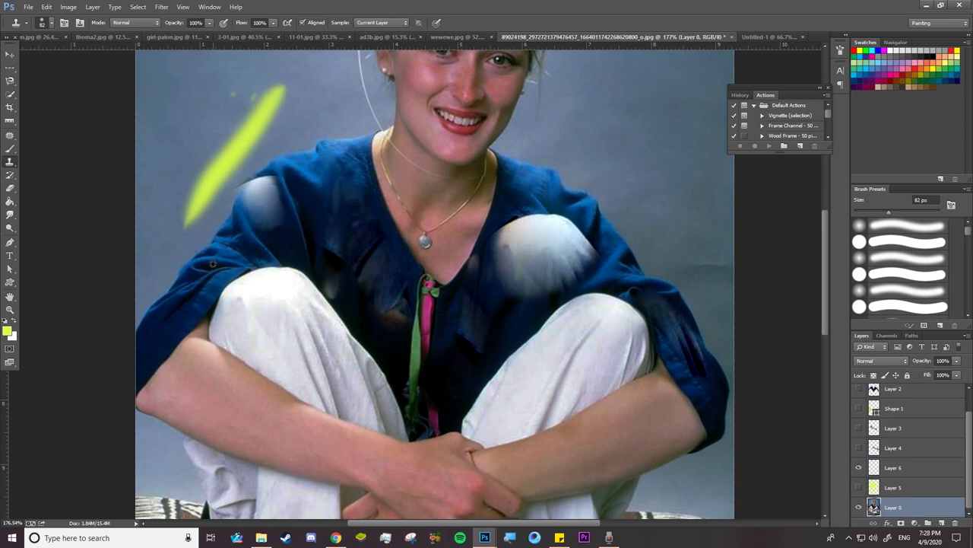
pyautogui.moveTo(335, 217); pyautogui.dragTo(362, 199)
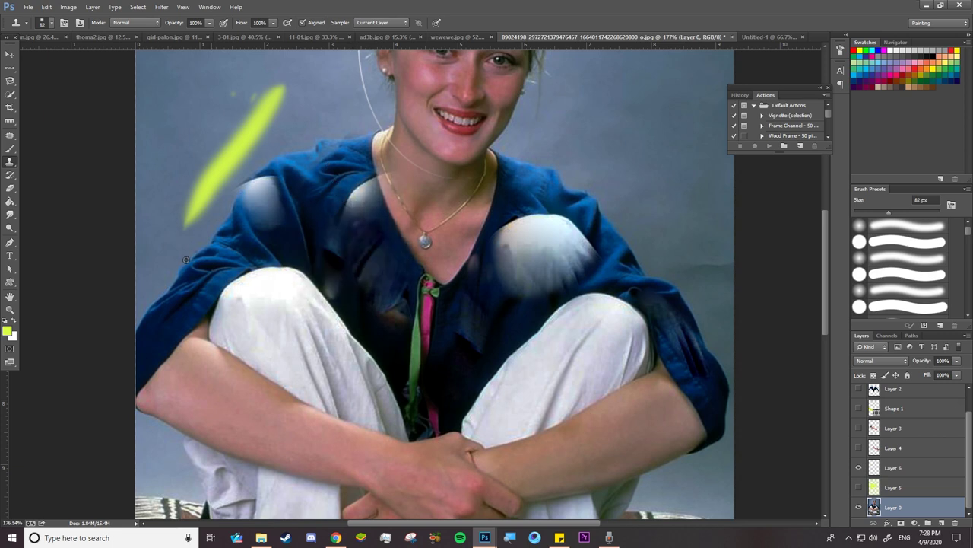
pyautogui.moveTo(188, 259)
pyautogui.mouseDown()
pyautogui.moveTo(220, 271)
pyautogui.moveTo(219, 282)
pyautogui.mouseUp()
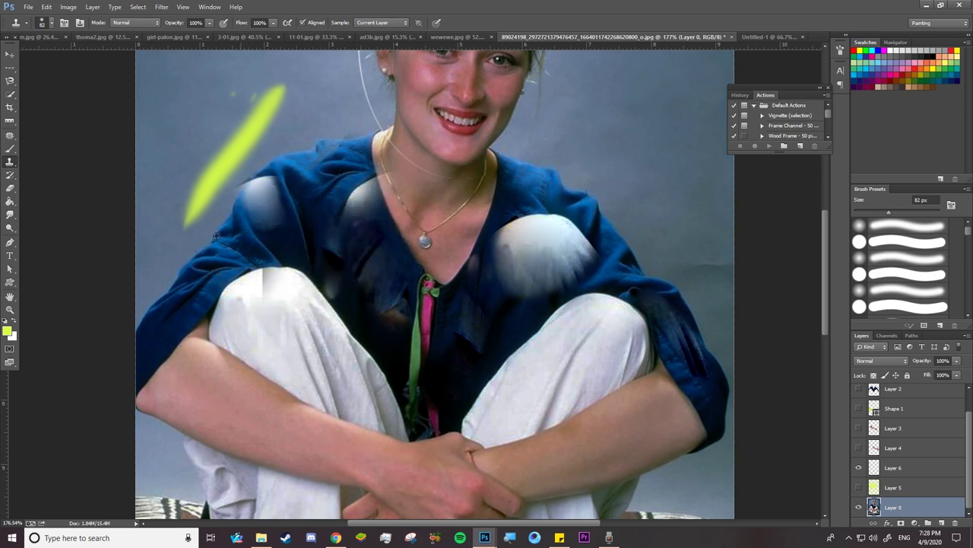
# Resize the clone brush to 40 px and cover the bright shoulder blob with blue fabric.
pyautogui.rightClick(235, 232)
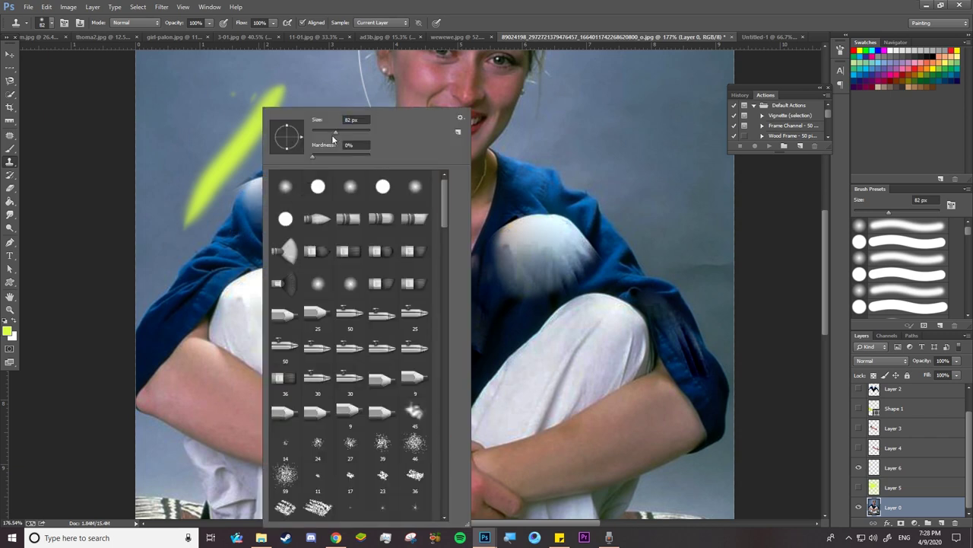
pyautogui.click(353, 132)
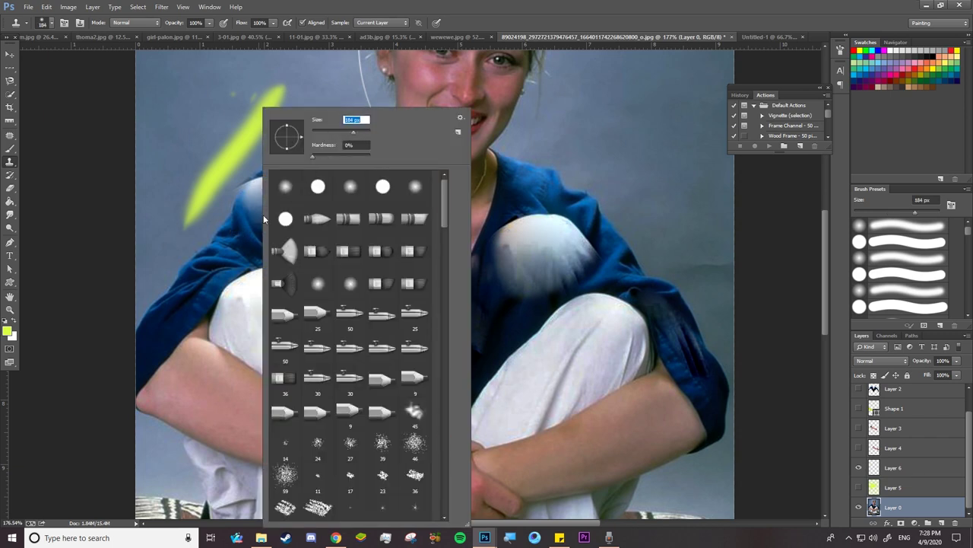
pyautogui.click(324, 133)
pyautogui.click(230, 240)
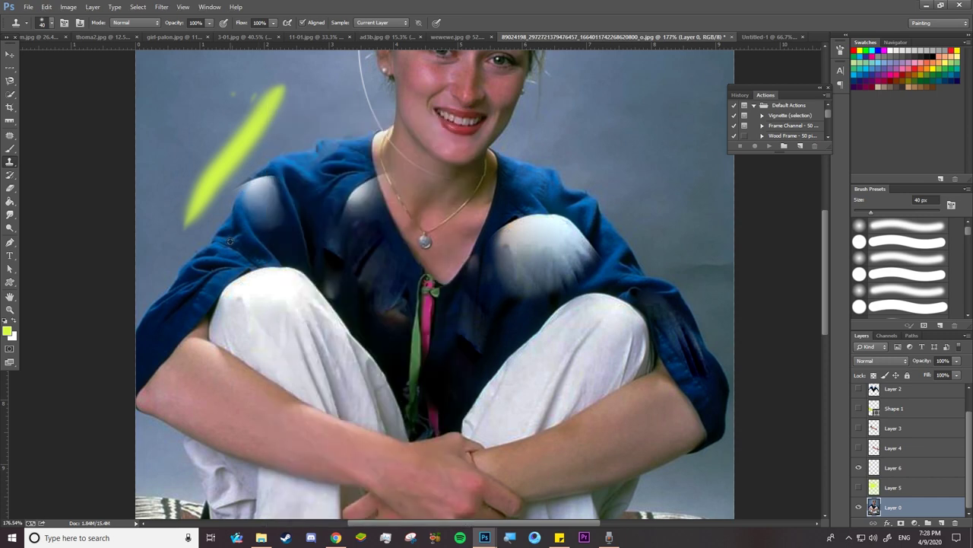
pyautogui.moveTo(252, 213)
pyautogui.mouseDown()
pyautogui.moveTo(266, 196)
pyautogui.moveTo(255, 202)
pyautogui.mouseUp()
pyautogui.hotkey('shift', 's')
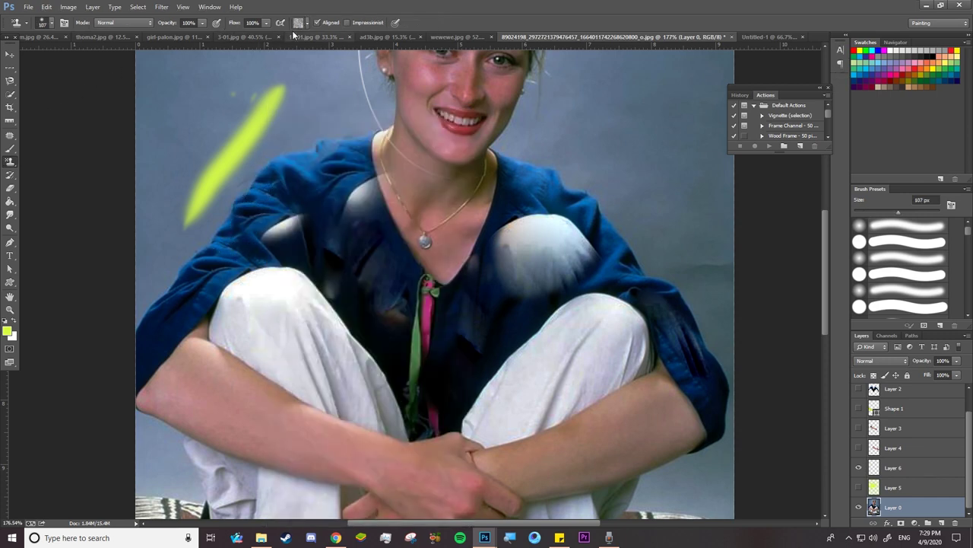
# Choose a stamp pattern and paint a large speckled patch over the right shoulder.
pyautogui.click(302, 25)
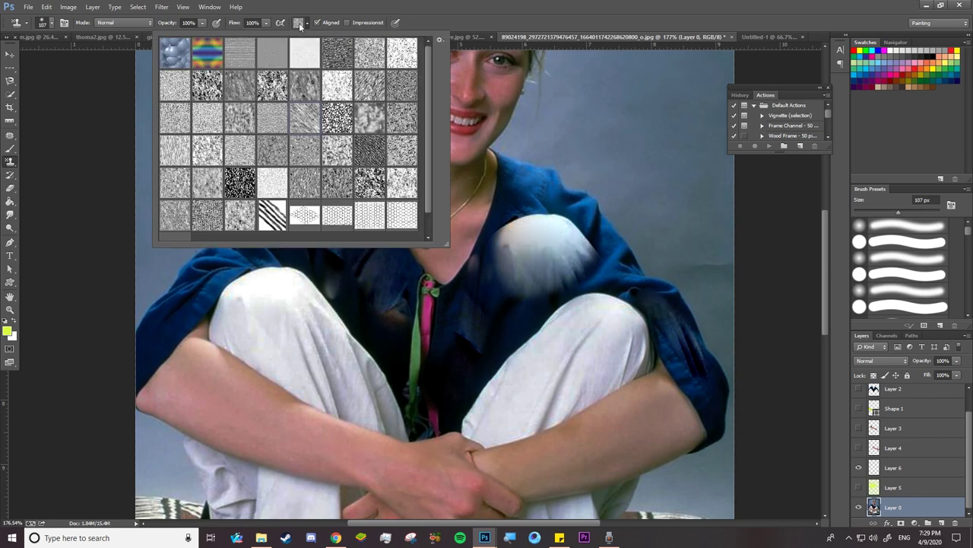
pyautogui.click(240, 151)
pyautogui.click(553, 122)
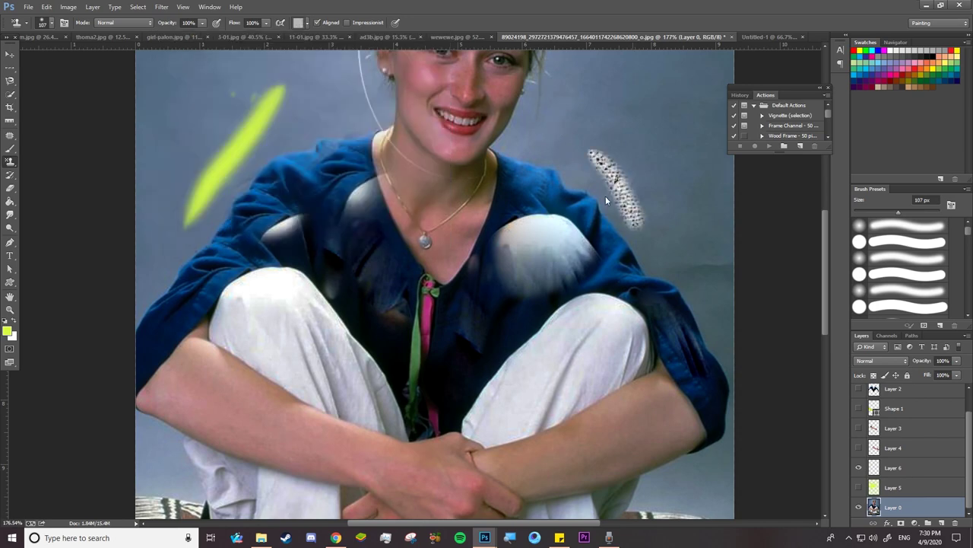
pyautogui.rightClick(578, 135)
pyautogui.moveTo(609, 146)
pyautogui.mouseDown()
pyautogui.moveTo(586, 175)
pyautogui.moveTo(641, 185)
pyautogui.moveTo(663, 174)
pyautogui.moveTo(688, 334)
pyautogui.moveTo(695, 185)
pyautogui.moveTo(487, 83)
pyautogui.moveTo(495, 175)
pyautogui.moveTo(683, 378)
pyautogui.mouseUp()
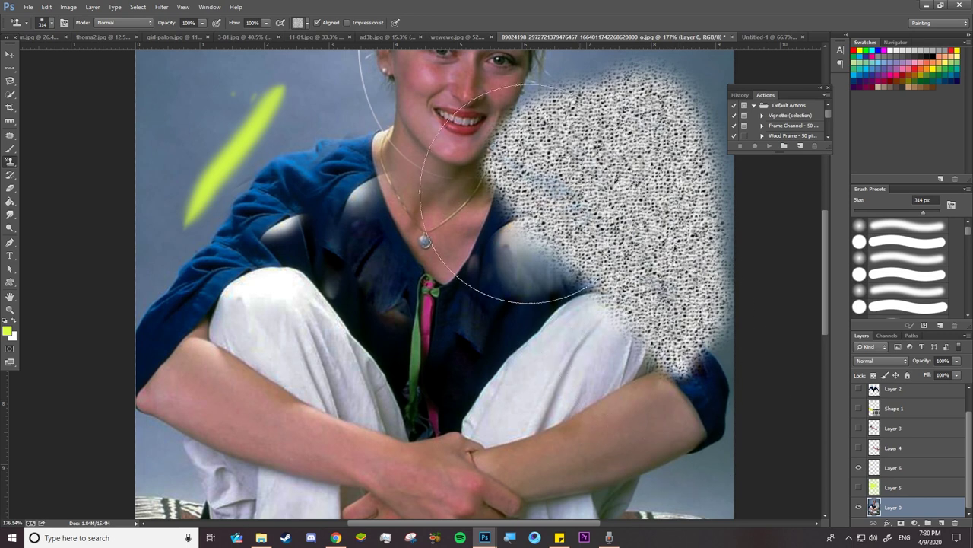
# Switch to the Pencil Tool and add a new empty layer.
pyautogui.click(12, 149)
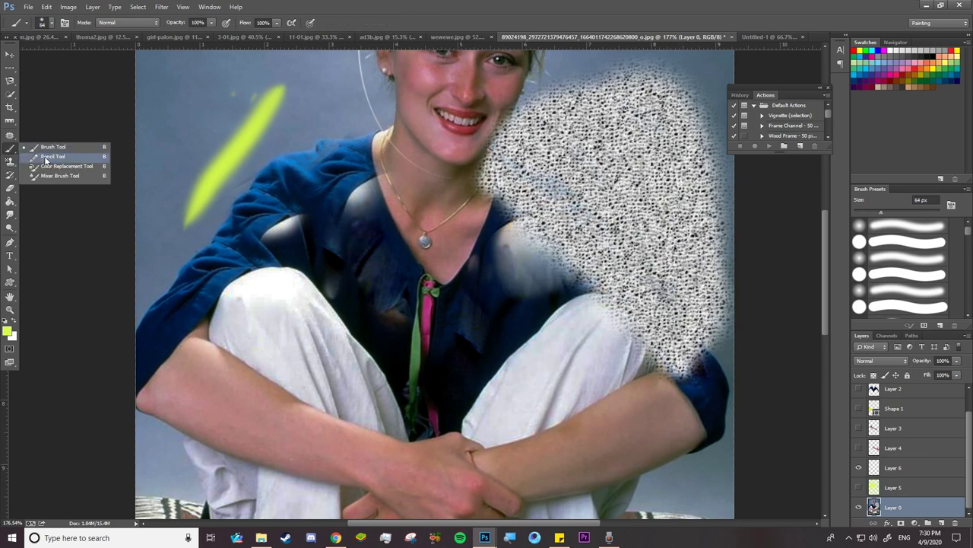
pyautogui.click(47, 156)
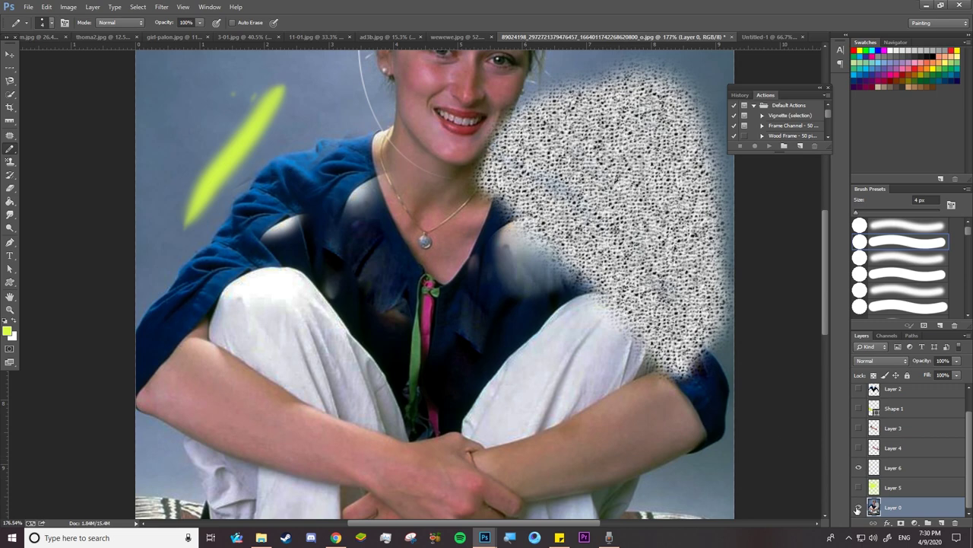
pyautogui.click(942, 523)
# Draw thin pencil curves on both left and right sides of the soft diagonal yellow stroke.
pyautogui.moveTo(173, 182); pyautogui.dragTo(219, 124)
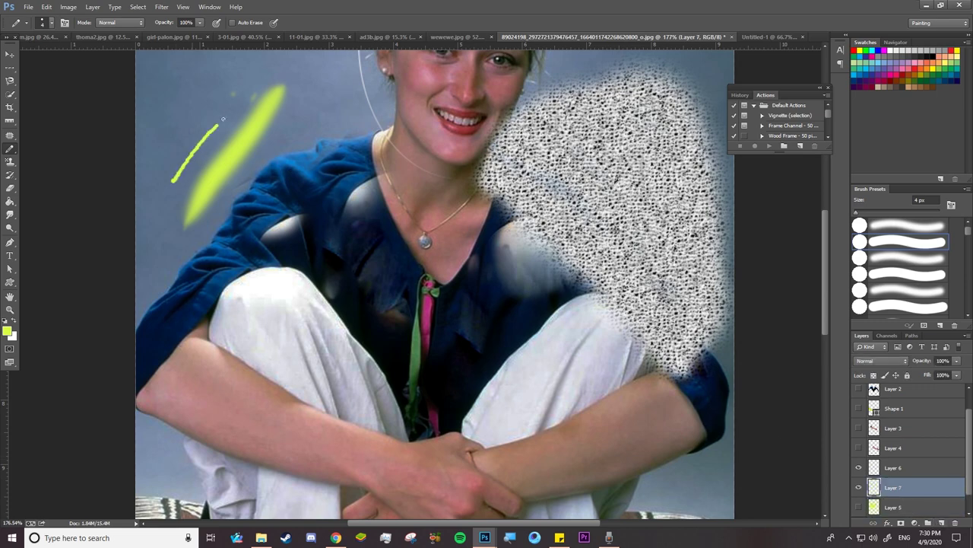
pyautogui.scroll(2, 175, 130)
pyautogui.rightClick(9, 148)
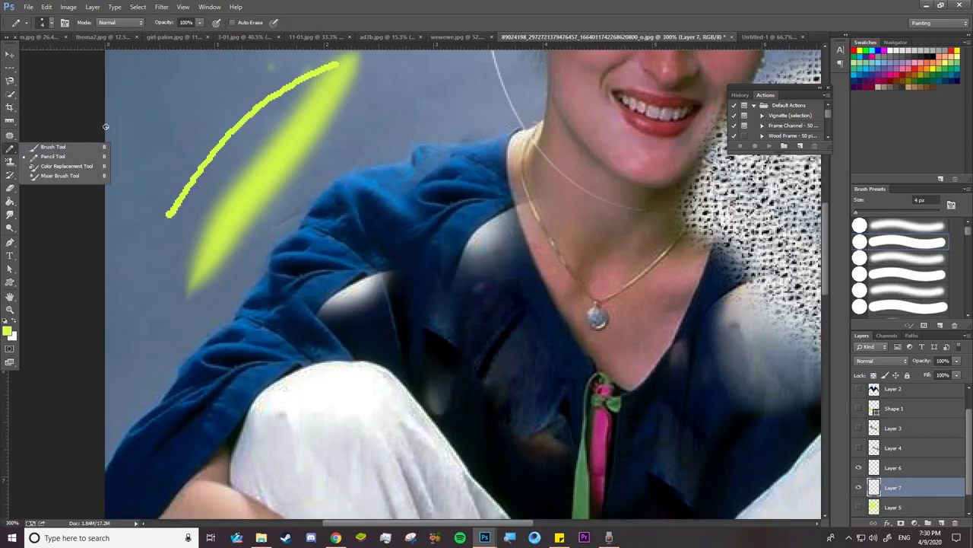
pyautogui.rightClick(223, 126)
pyautogui.moveTo(157, 287); pyautogui.dragTo(227, 184)
pyautogui.moveTo(293, 202); pyautogui.dragTo(488, 91)
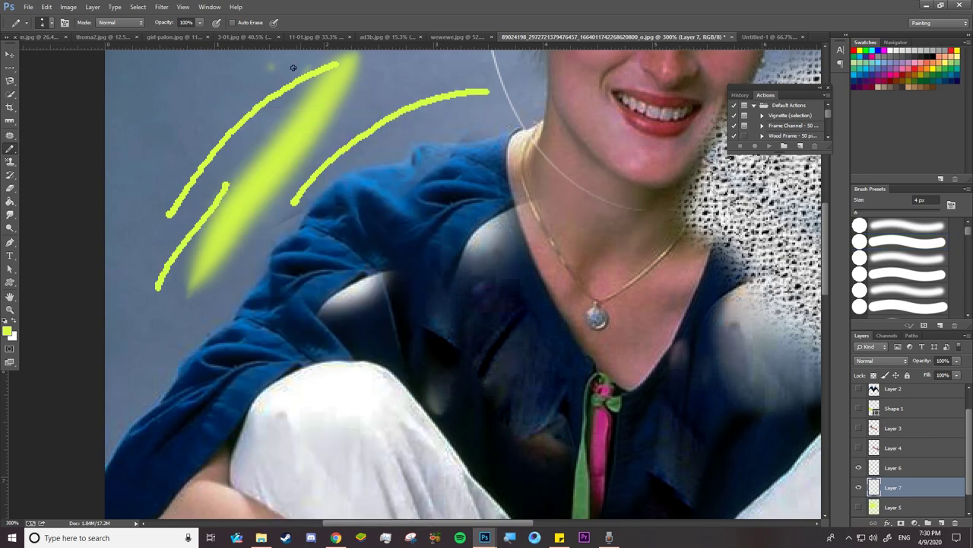
pyautogui.rightClick(17, 150)
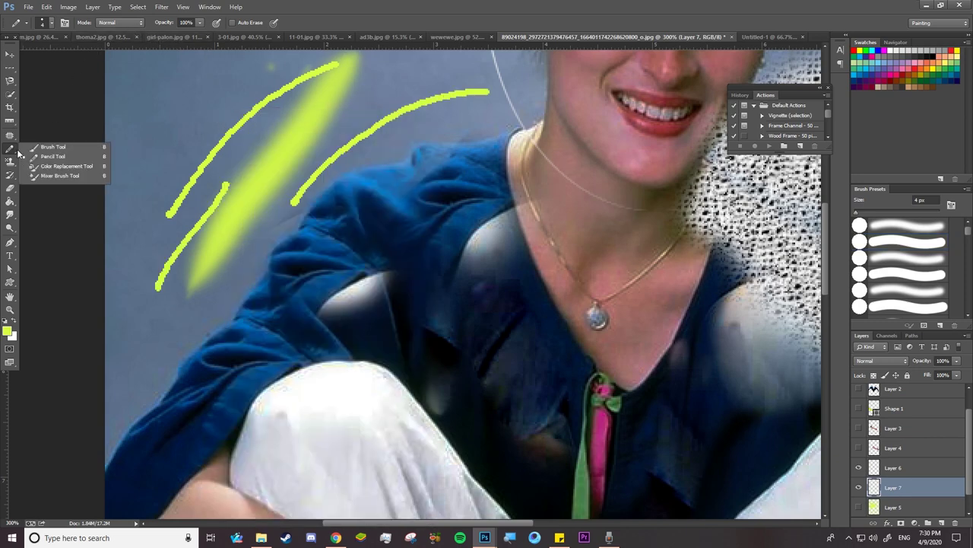
# Fit the image on screen and smear the yellow stroke with a 45 px Mixer Brush.
pyautogui.click(61, 176)
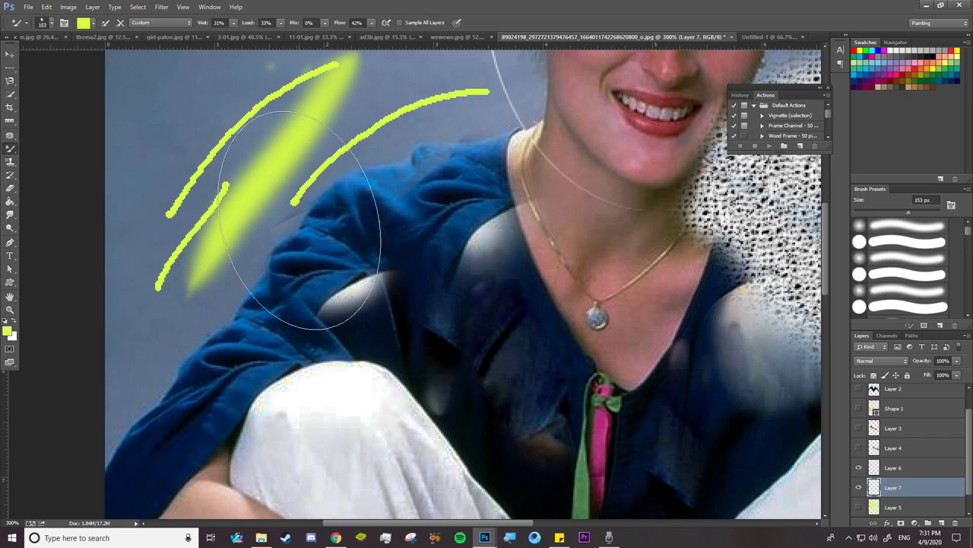
pyautogui.press('z')
pyautogui.hotkey('ctrl', '0')
pyautogui.scroll(-1, 333, 271)
pyautogui.press('b')
pyautogui.rightClick(386, 136)
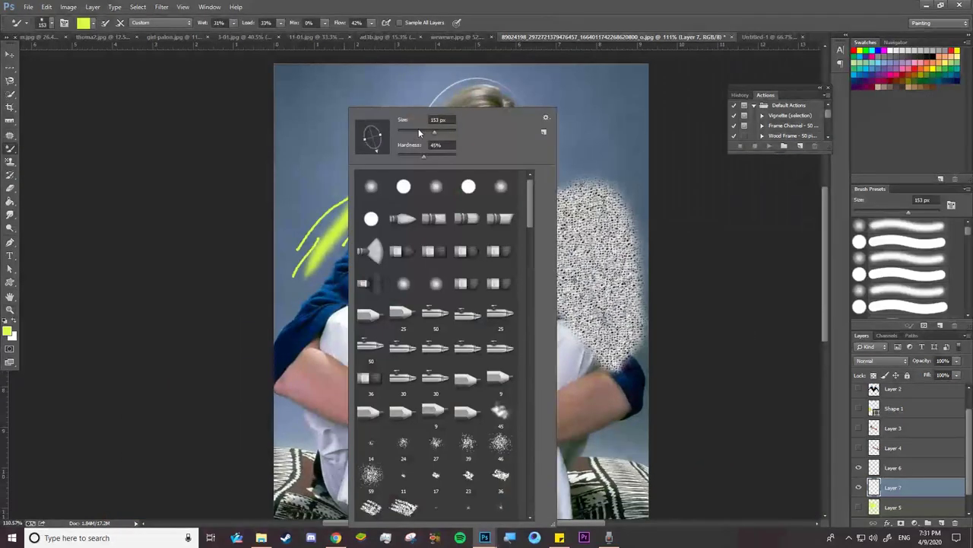
pyautogui.click(411, 131)
pyautogui.click(268, 73)
pyautogui.moveTo(312, 242); pyautogui.dragTo(367, 193)
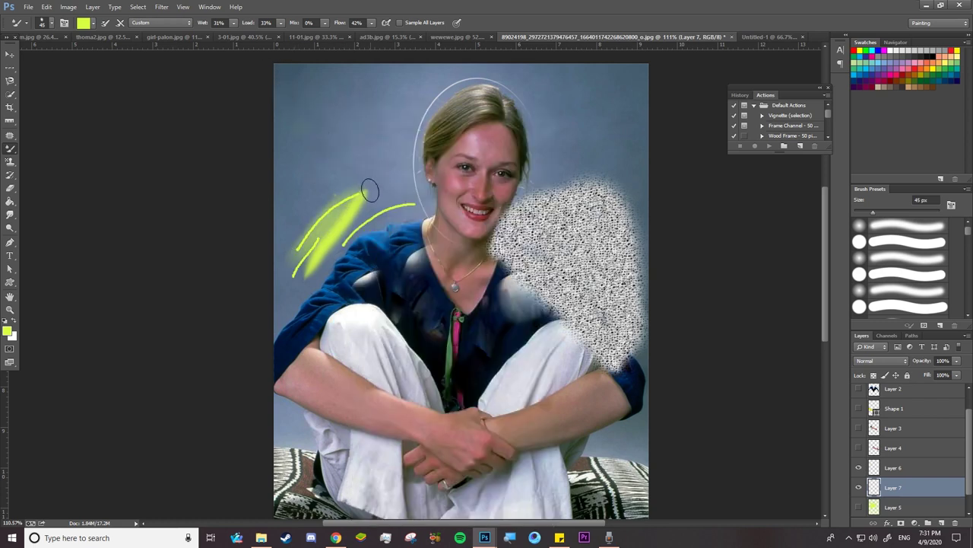
pyautogui.moveTo(318, 238)
pyautogui.mouseDown()
pyautogui.moveTo(304, 270)
pyautogui.moveTo(360, 207)
pyautogui.moveTo(342, 209)
pyautogui.moveTo(296, 256)
pyautogui.moveTo(310, 221)
pyautogui.mouseUp()
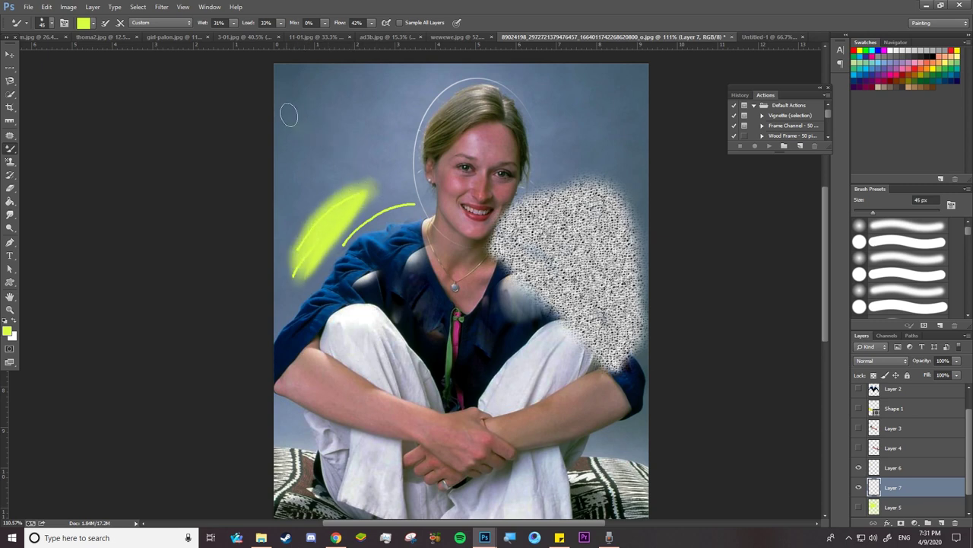
# Set the painting colour to dark red 820c30.
pyautogui.click(6, 330)
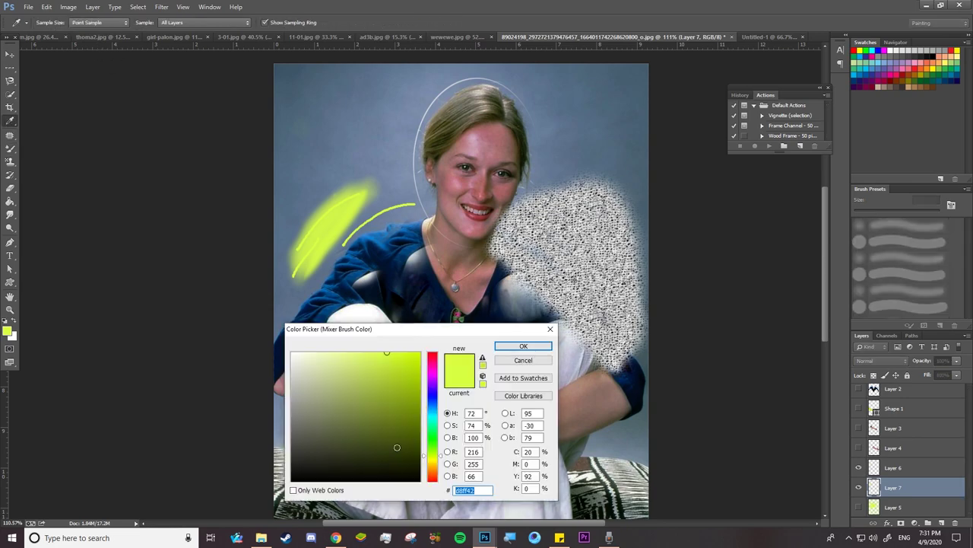
pyautogui.click(433, 475)
pyautogui.click(408, 416)
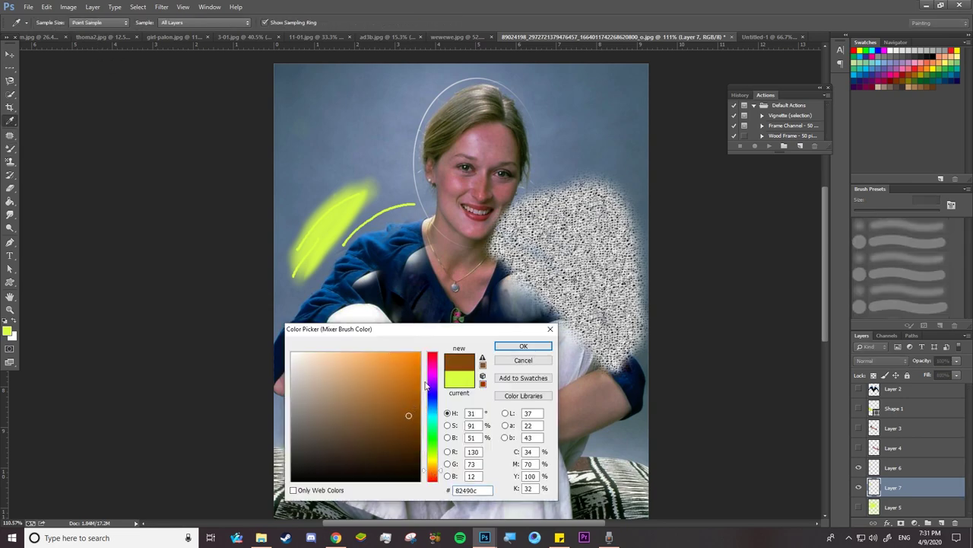
pyautogui.click(432, 359)
pyautogui.click(505, 347)
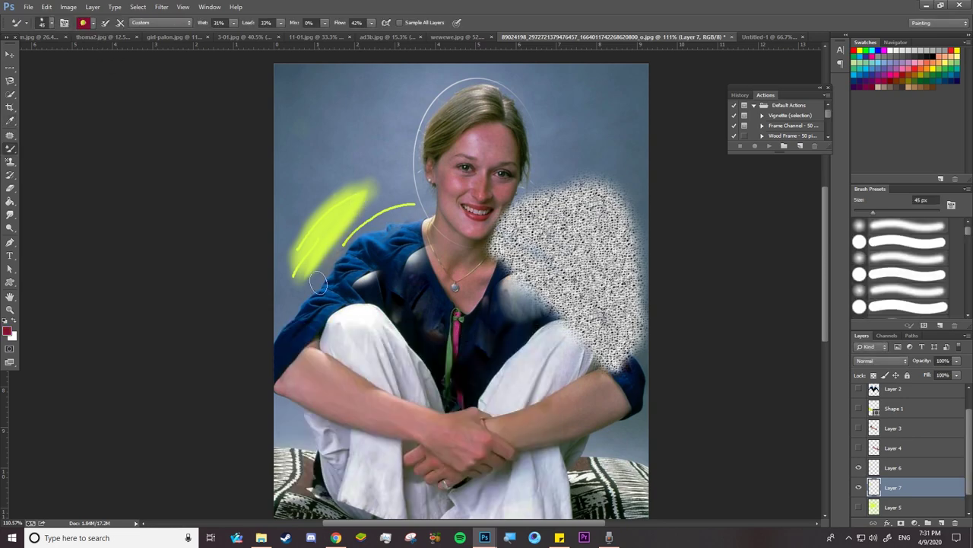
# Set Mix to 67% and smear the yellow stroke into a wide orange blob.
pyautogui.click(302, 23)
pyautogui.write('67')
pyautogui.moveTo(343, 211)
pyautogui.mouseDown()
pyautogui.moveTo(312, 230)
pyautogui.moveTo(352, 206)
pyautogui.mouseUp()
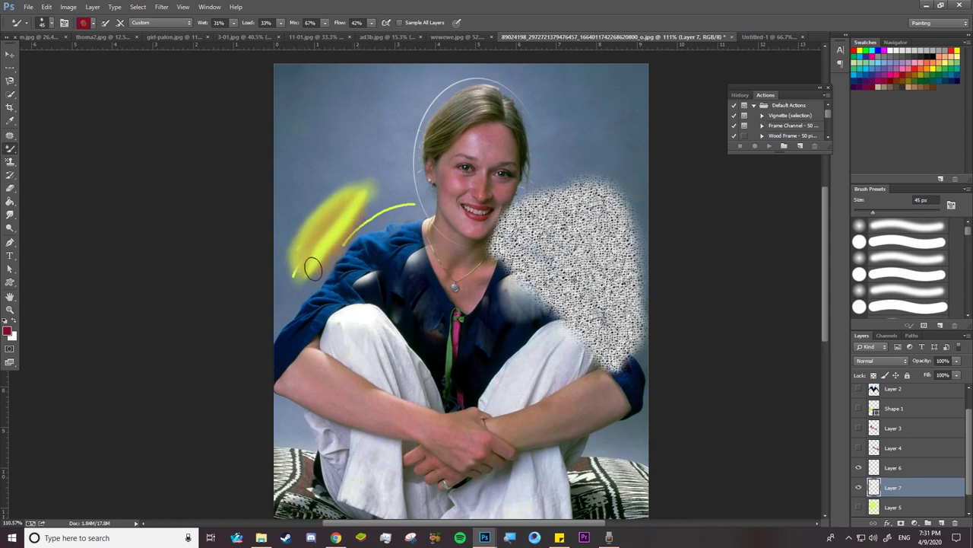
pyautogui.moveTo(322, 251)
pyautogui.mouseDown()
pyautogui.moveTo(302, 248)
pyautogui.moveTo(302, 260)
pyautogui.mouseUp()
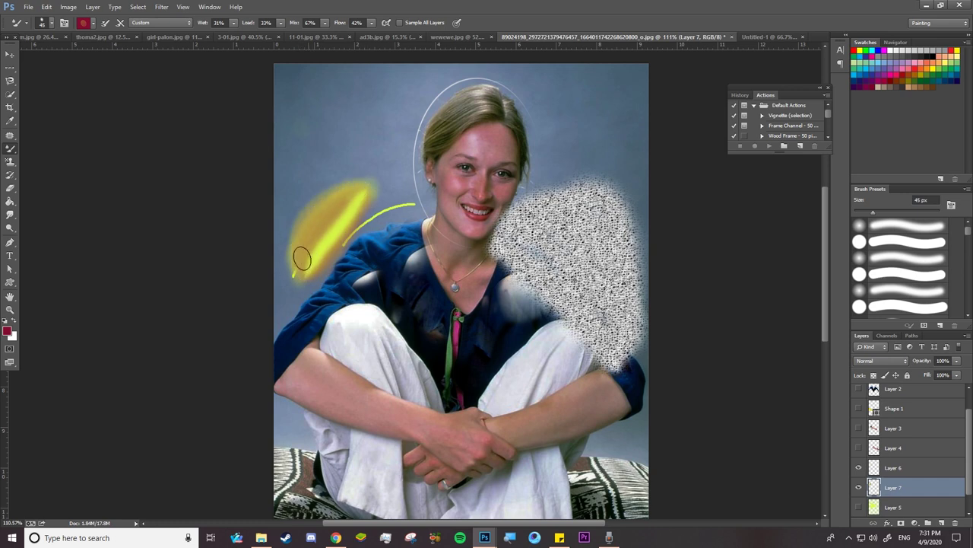
pyautogui.moveTo(337, 198); pyautogui.dragTo(319, 263)
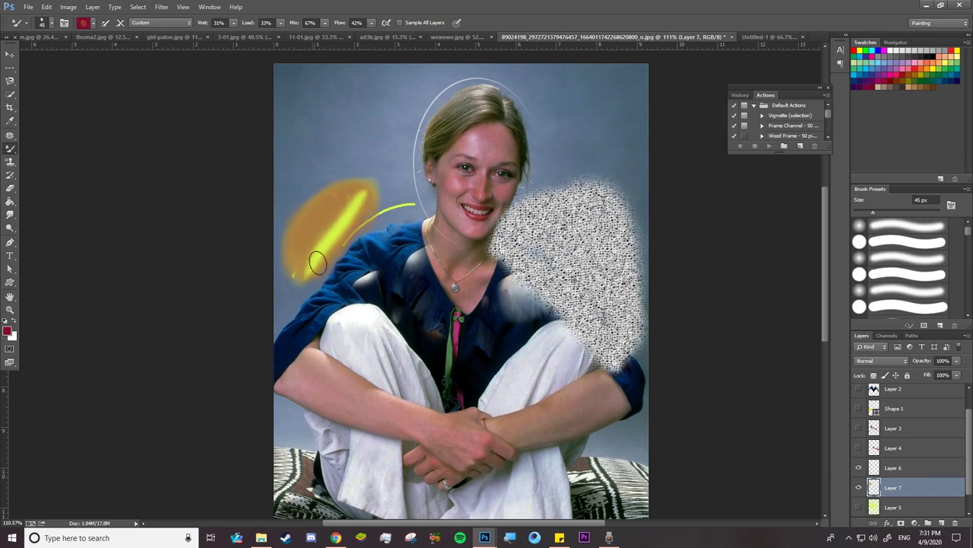
# Shrink the brush to 19 px and paint looping dark red strokes across the top and face.
pyautogui.rightClick(335, 145)
pyautogui.moveTo(389, 134); pyautogui.dragTo(395, 135)
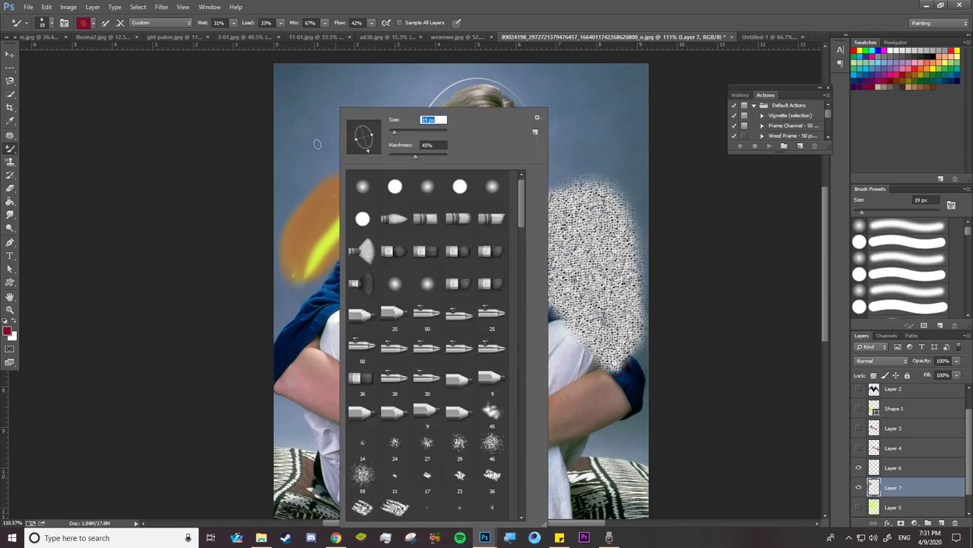
pyautogui.moveTo(291, 26); pyautogui.dragTo(244, 26)
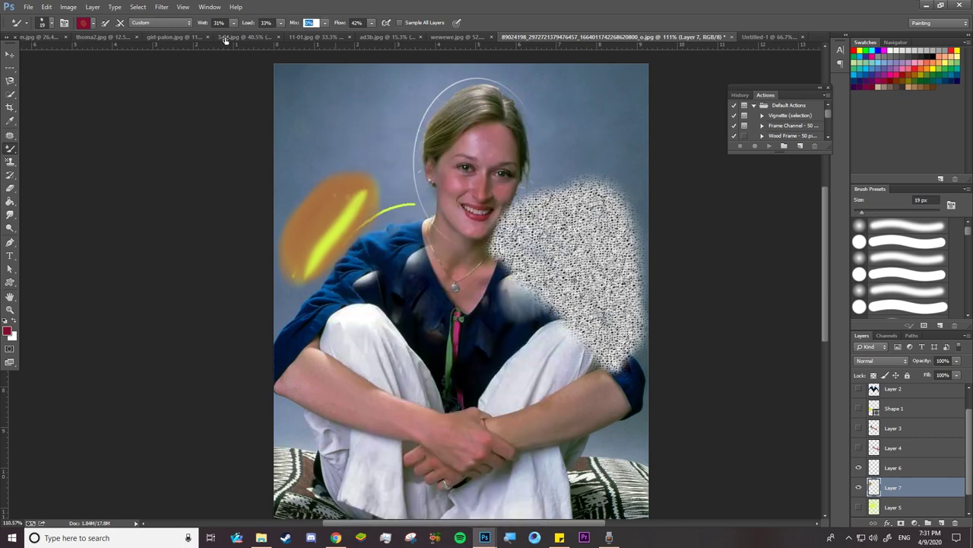
pyautogui.moveTo(302, 152)
pyautogui.mouseDown()
pyautogui.moveTo(446, 181)
pyautogui.moveTo(569, 190)
pyautogui.mouseUp()
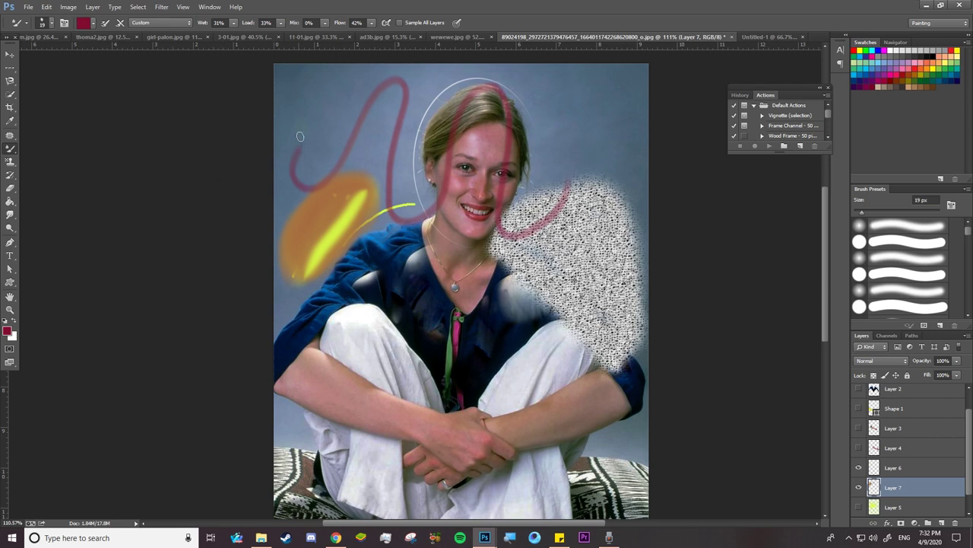
pyautogui.moveTo(320, 108); pyautogui.dragTo(385, 114)
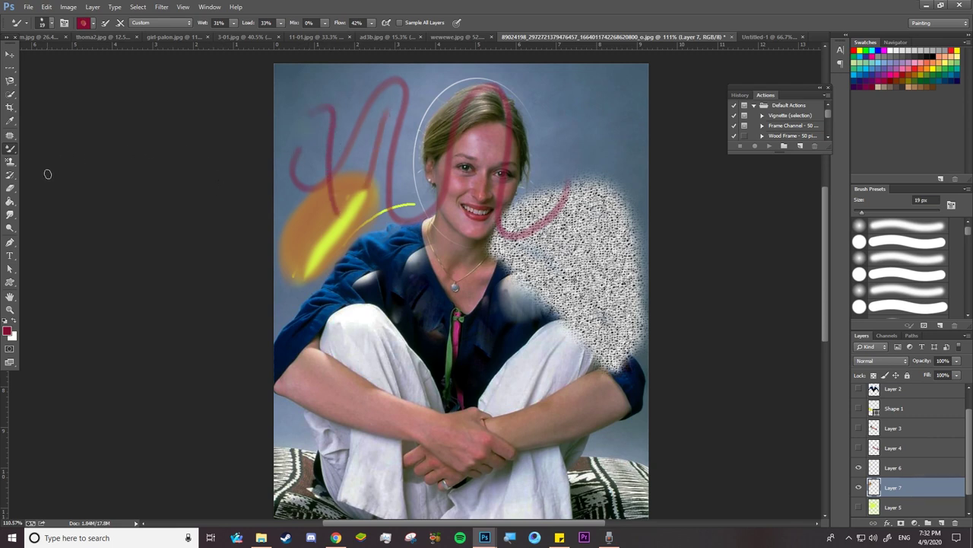
# Erase the red loops, orange blob and pencil curves with a 90 px Eraser.
pyautogui.click(11, 190)
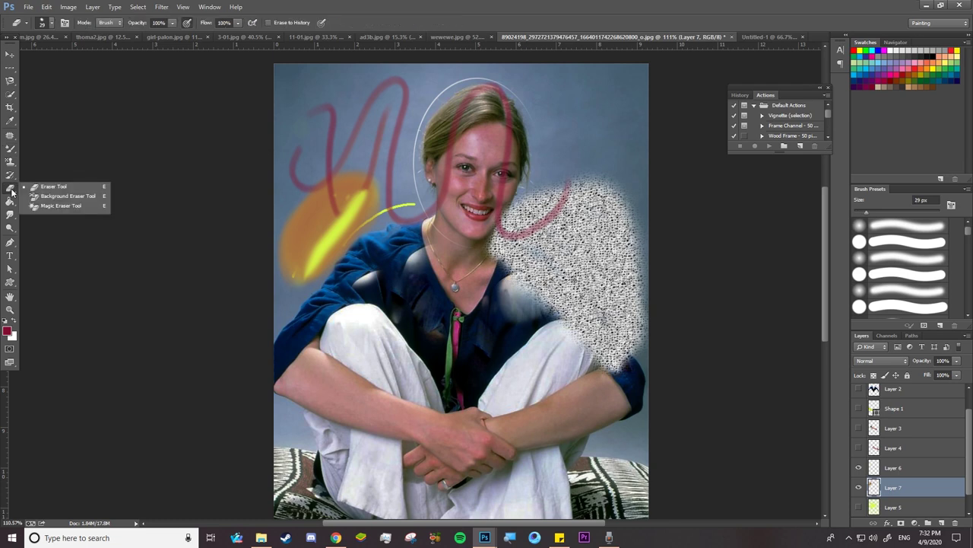
pyautogui.click(325, 108)
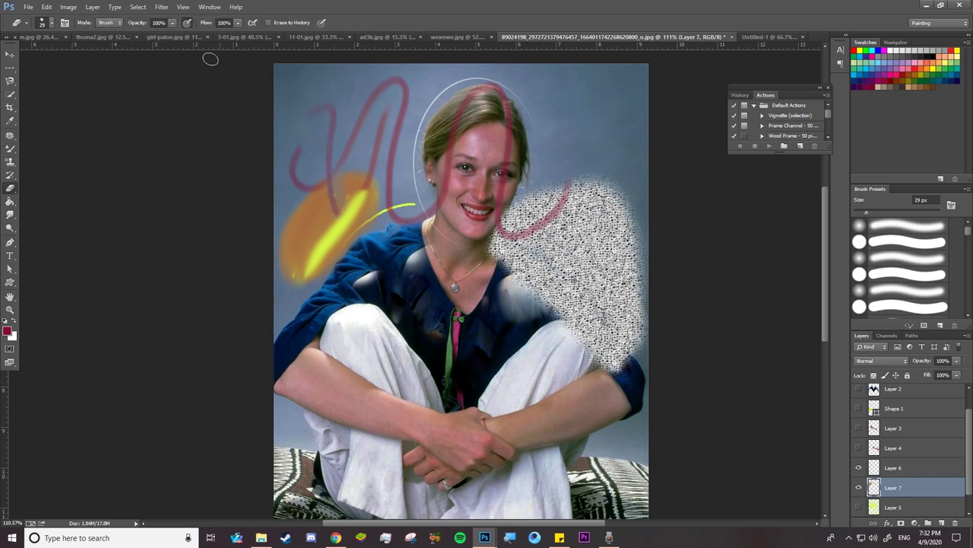
pyautogui.moveTo(328, 97); pyautogui.dragTo(332, 154)
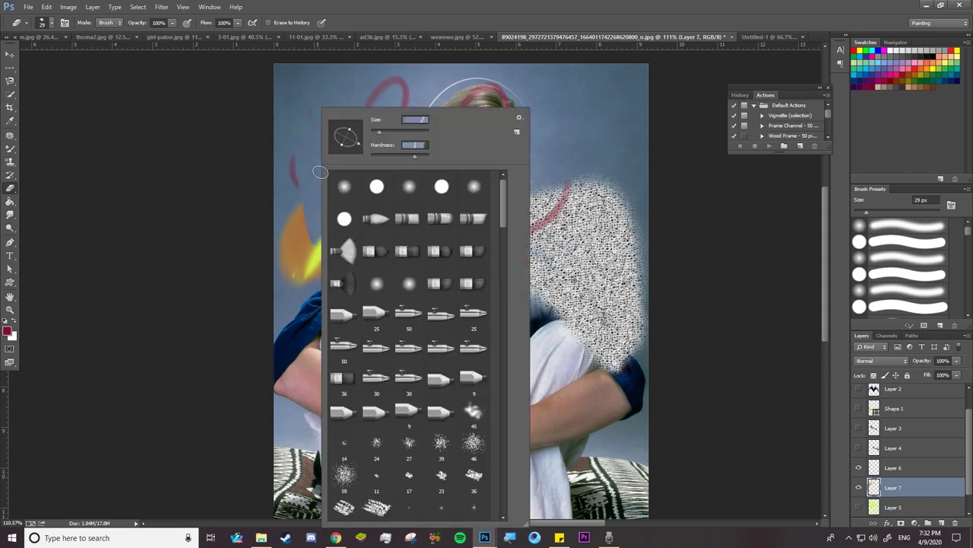
pyautogui.rightClick(324, 111)
pyautogui.click(393, 132)
pyautogui.moveTo(276, 138)
pyautogui.mouseDown()
pyautogui.moveTo(283, 251)
pyautogui.moveTo(333, 166)
pyautogui.mouseUp()
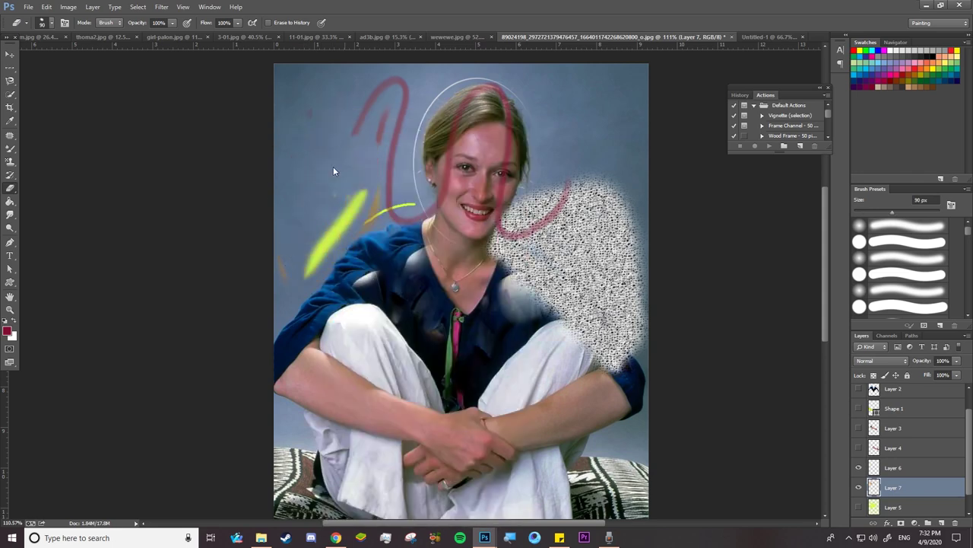
pyautogui.moveTo(367, 67)
pyautogui.mouseDown()
pyautogui.moveTo(459, 85)
pyautogui.moveTo(517, 228)
pyautogui.moveTo(563, 205)
pyautogui.mouseUp()
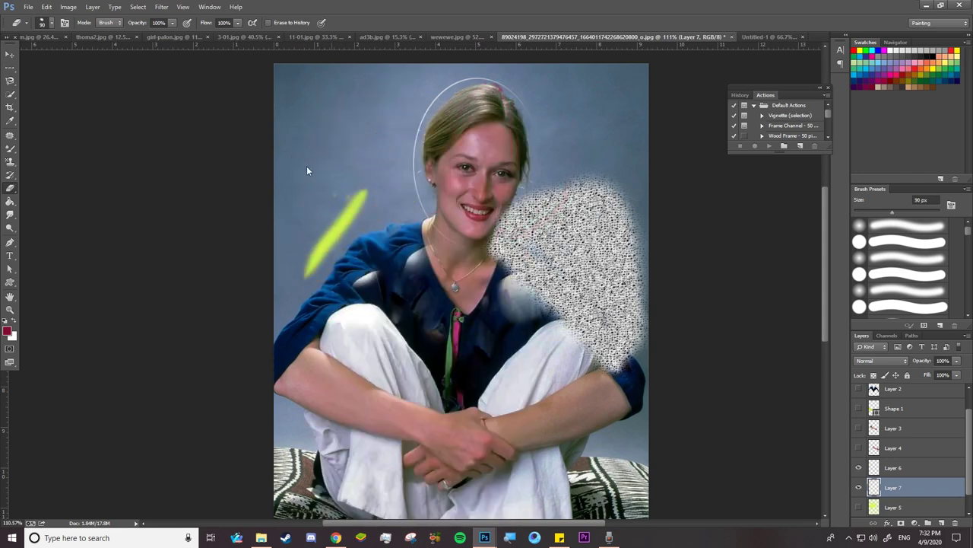
pyautogui.rightClick(15, 189)
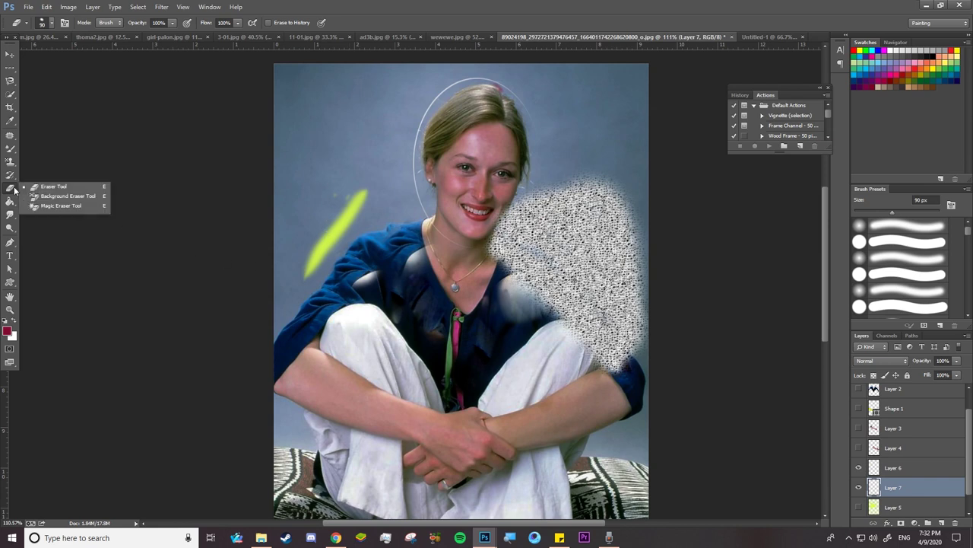
pyautogui.click(61, 206)
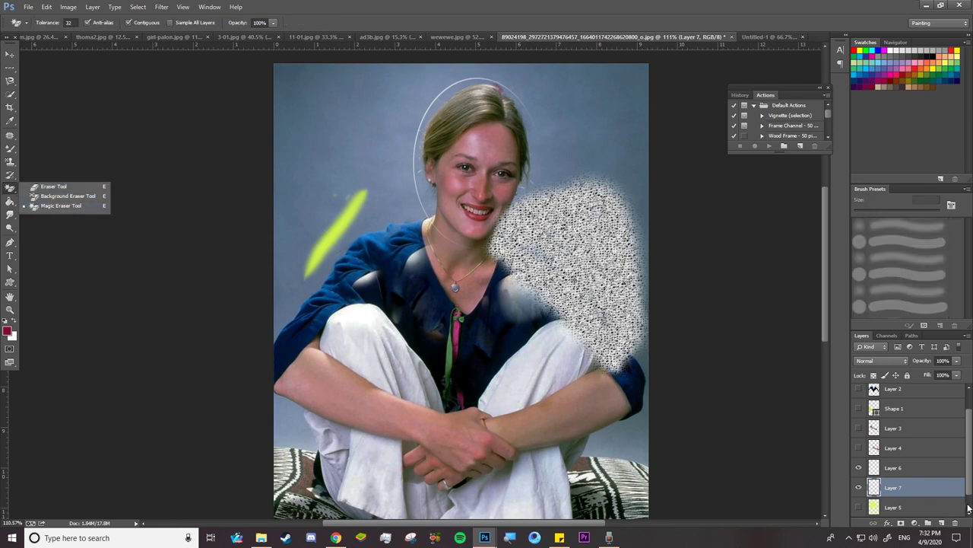
# Magic-erase the blue-grey backdrop on Layer 0 so it turns transparent.
pyautogui.scroll(-1, 969, 509)
pyautogui.click(929, 507)
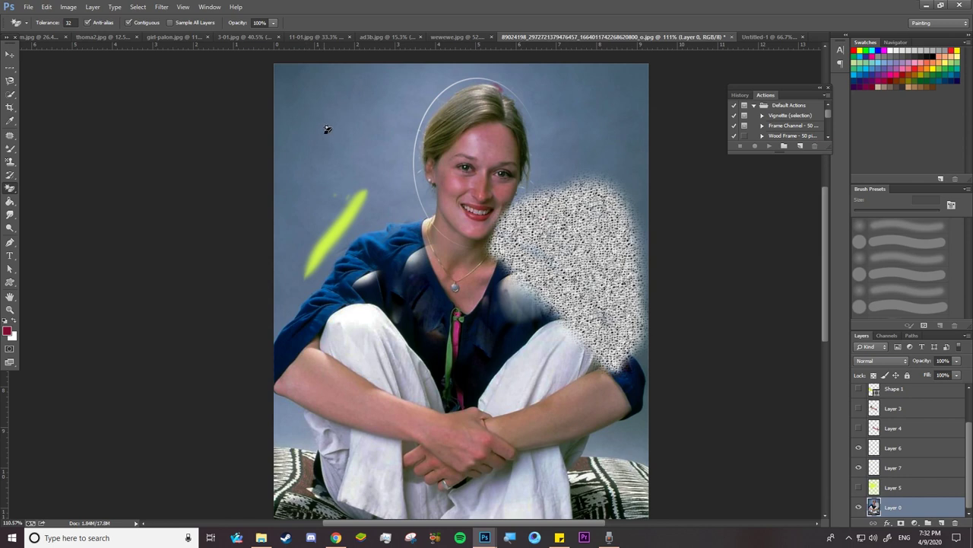
pyautogui.click(327, 130)
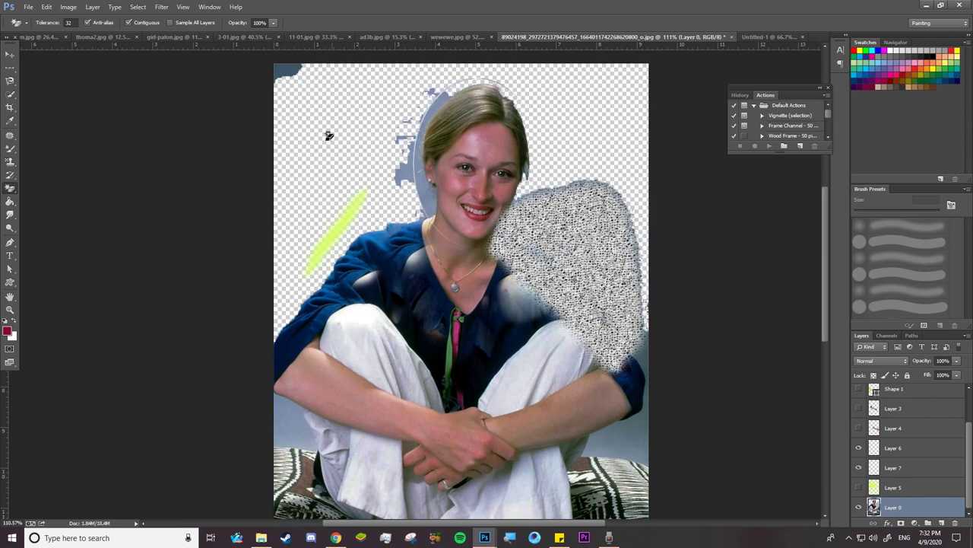
pyautogui.click(10, 202)
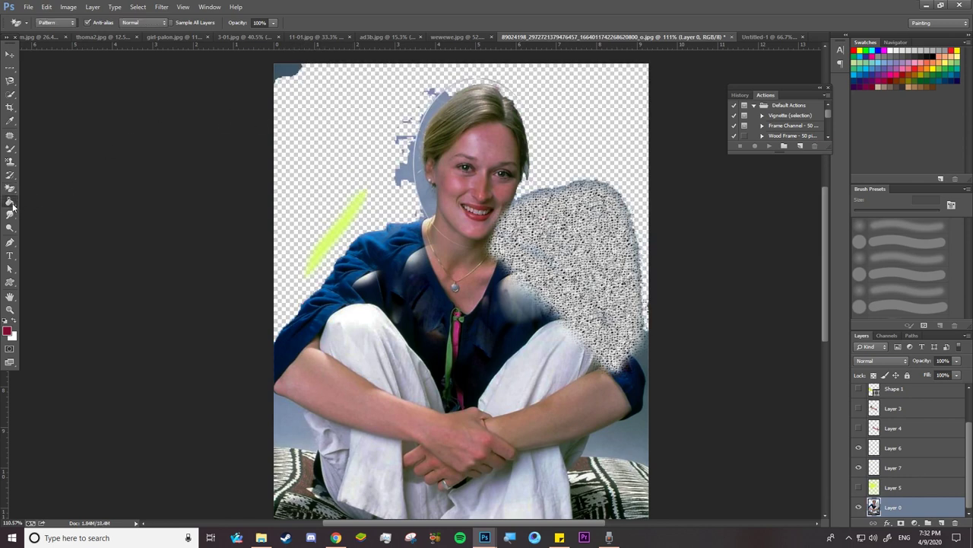
# Fill the transparent background with grey noise pattern and both trouser knees with crimson.
pyautogui.click(315, 160)
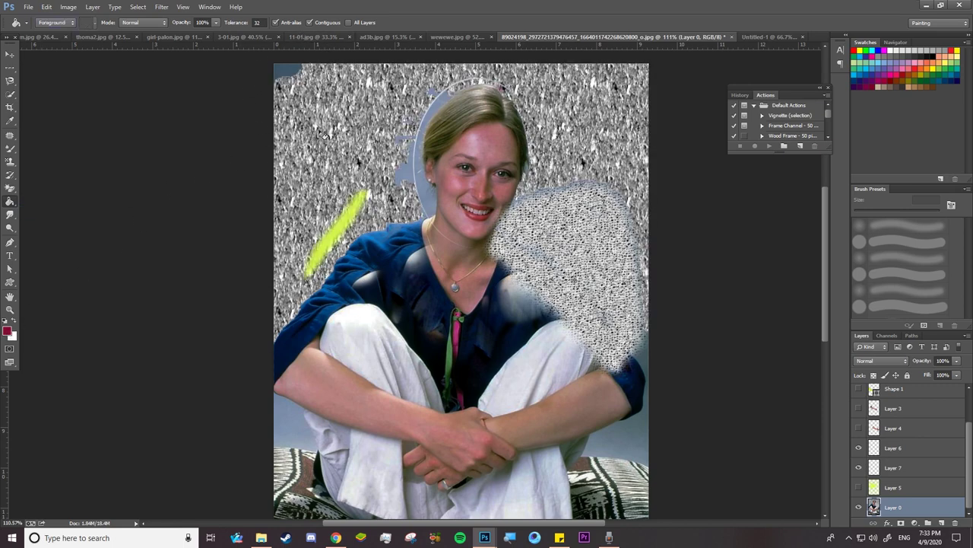
pyautogui.click(498, 383)
pyautogui.click(350, 333)
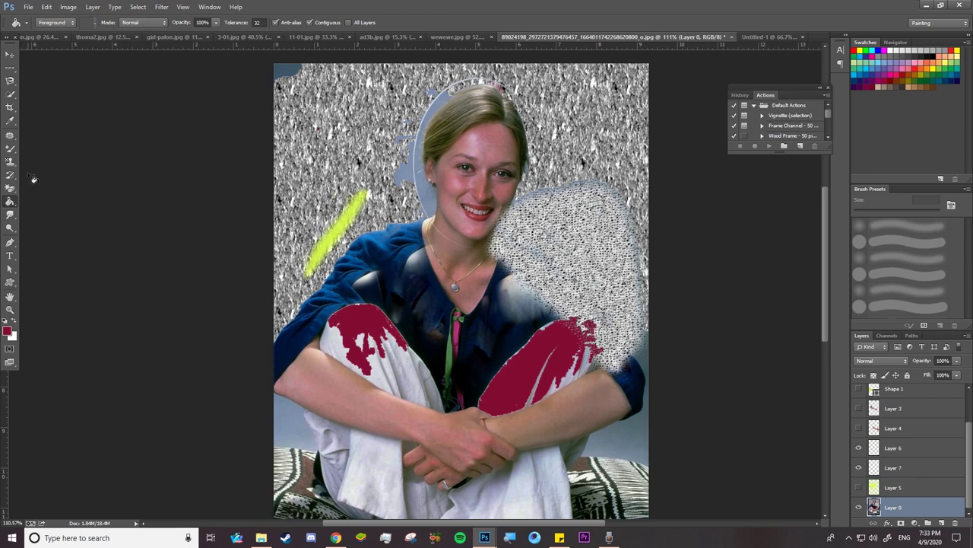
pyautogui.rightClick(11, 201)
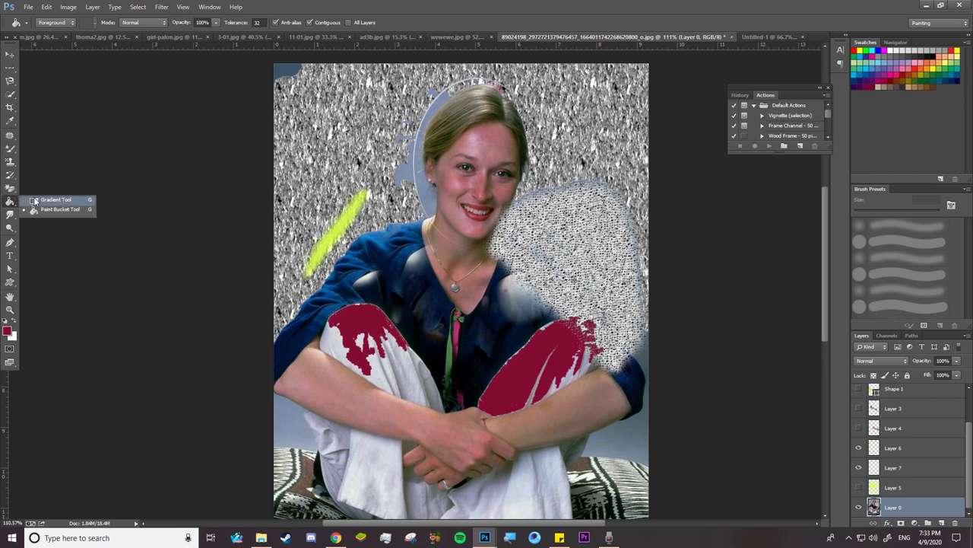
# Add Layer 8 above Layer 0 and fill it with a top-to-bottom light-blue-to-grey gradient.
pyautogui.click(38, 200)
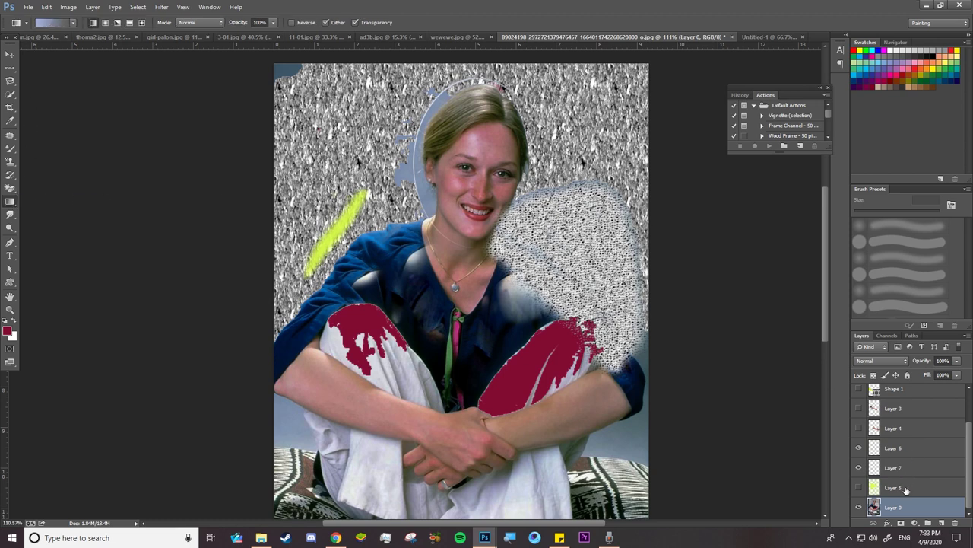
pyautogui.click(942, 523)
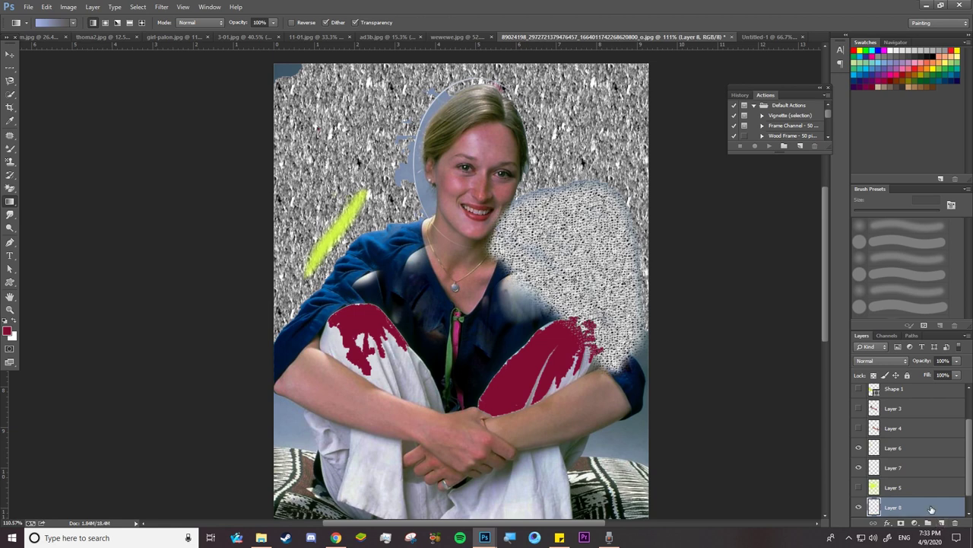
pyautogui.scroll(-1, 958, 495)
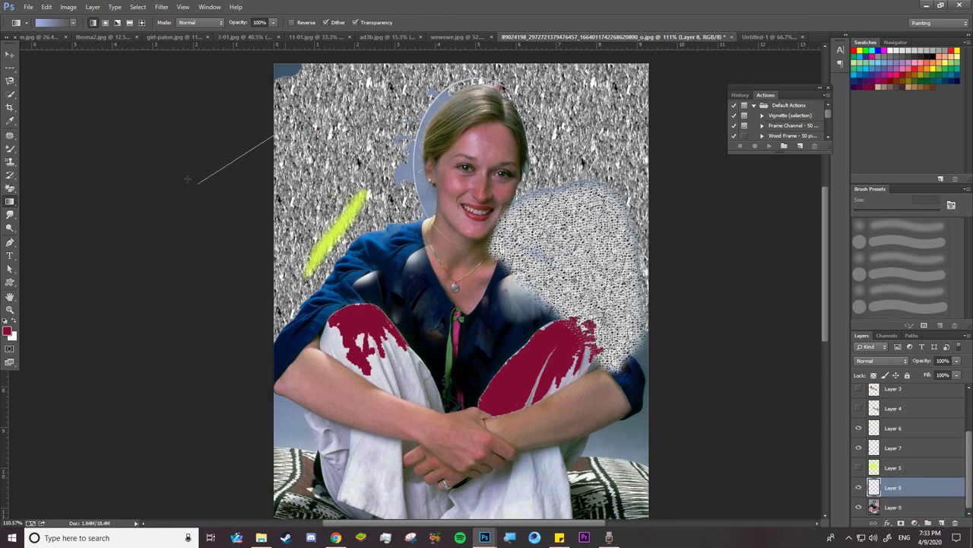
pyautogui.moveTo(380, 67); pyautogui.dragTo(395, 517)
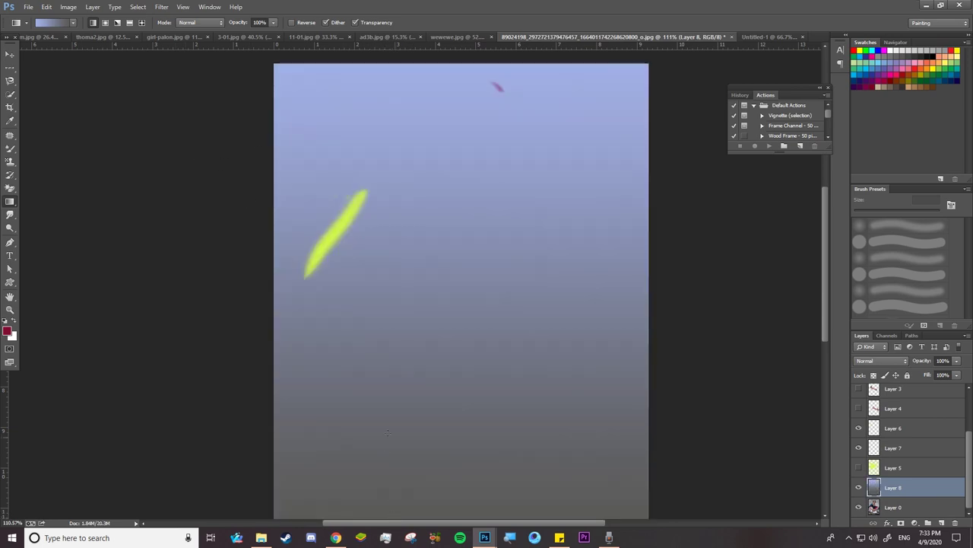
# Add gradient stops at 54% and 69%, colour the 69% stop saturated blue, and accept.
pyautogui.click(56, 22)
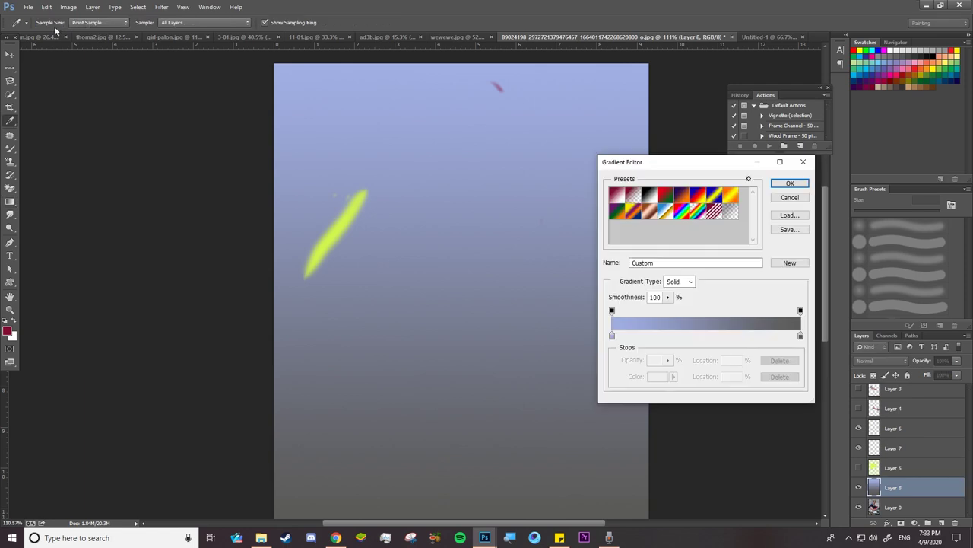
pyautogui.click(800, 336)
pyautogui.click(612, 335)
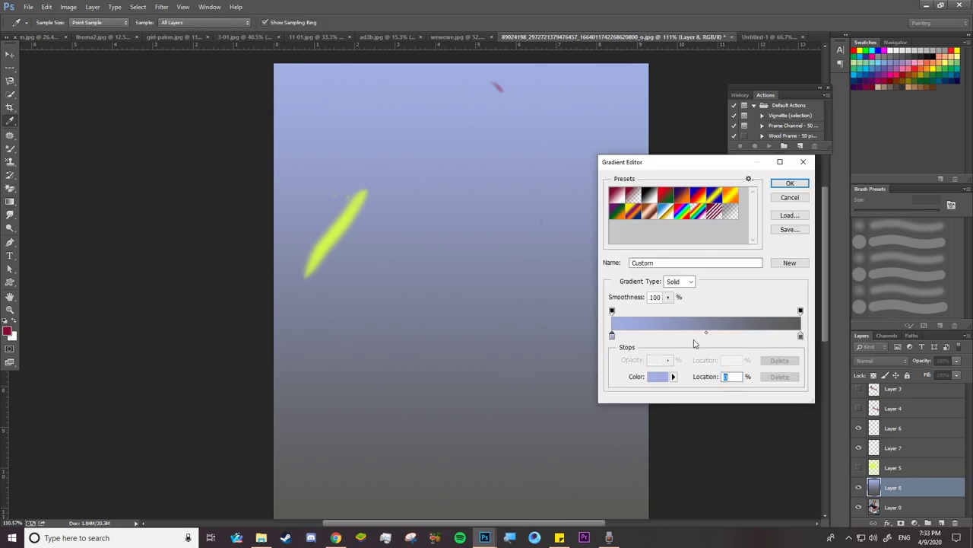
pyautogui.click(713, 336)
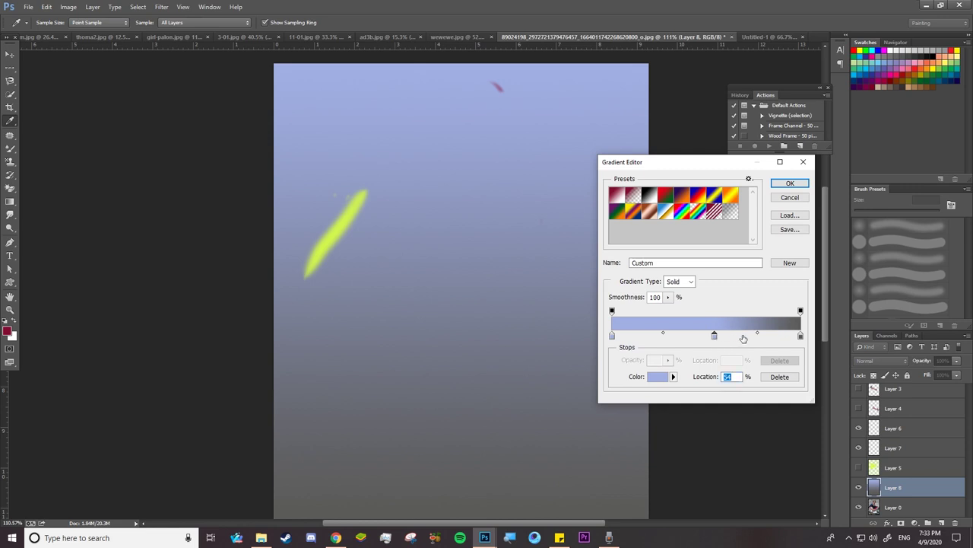
pyautogui.click(743, 336)
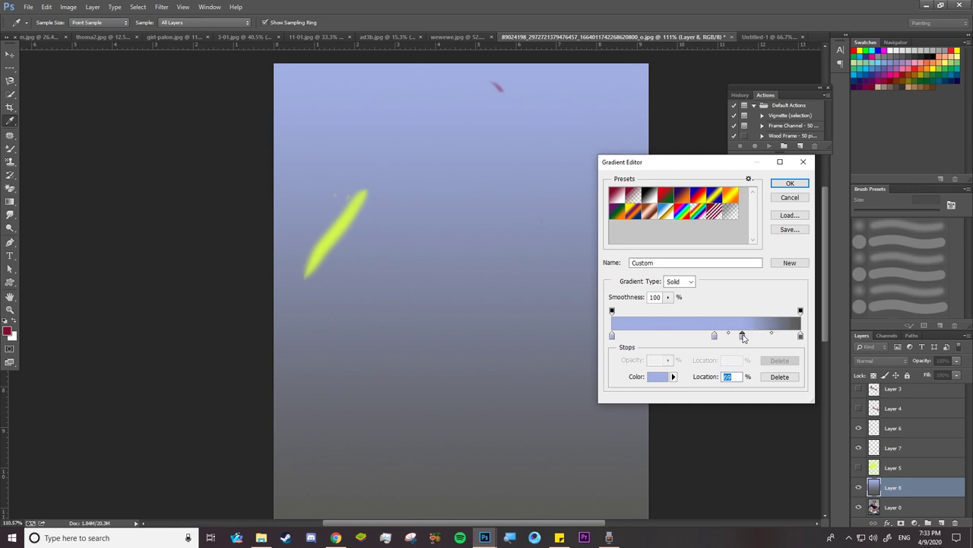
pyautogui.click(662, 377)
pyautogui.click(419, 362)
pyautogui.click(505, 348)
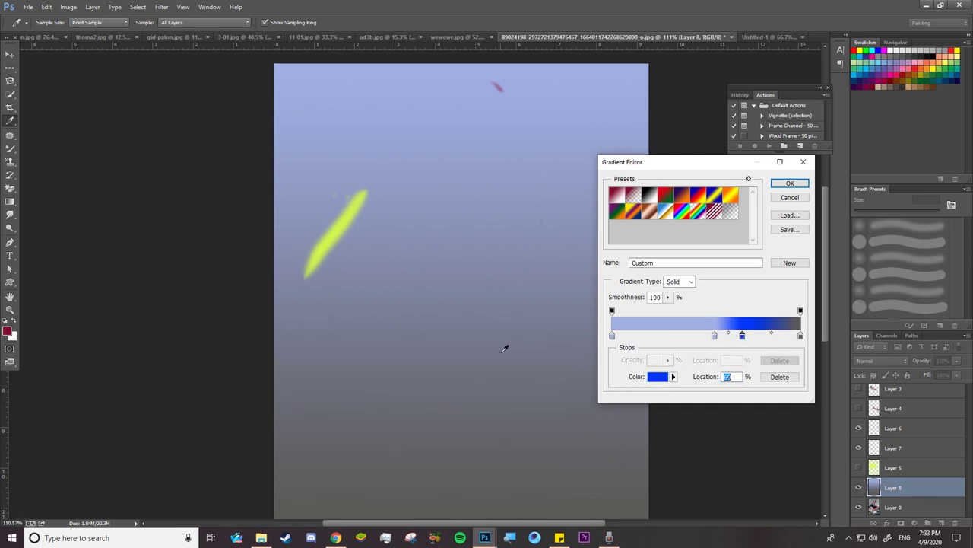
pyautogui.click(790, 183)
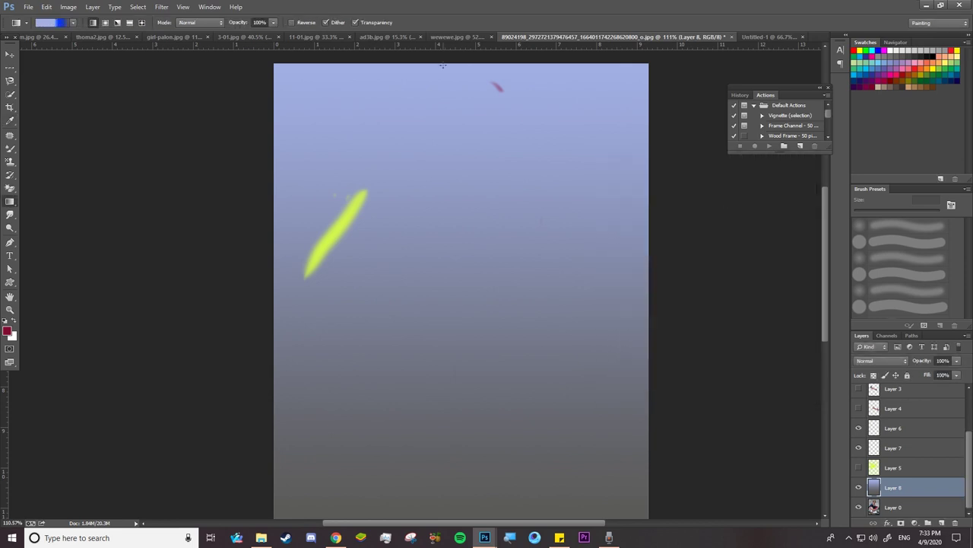
# Apply the blue linear gradient vertically, horizontally and diagonally across Layer 8.
pyautogui.moveTo(435, 92); pyautogui.dragTo(447, 496)
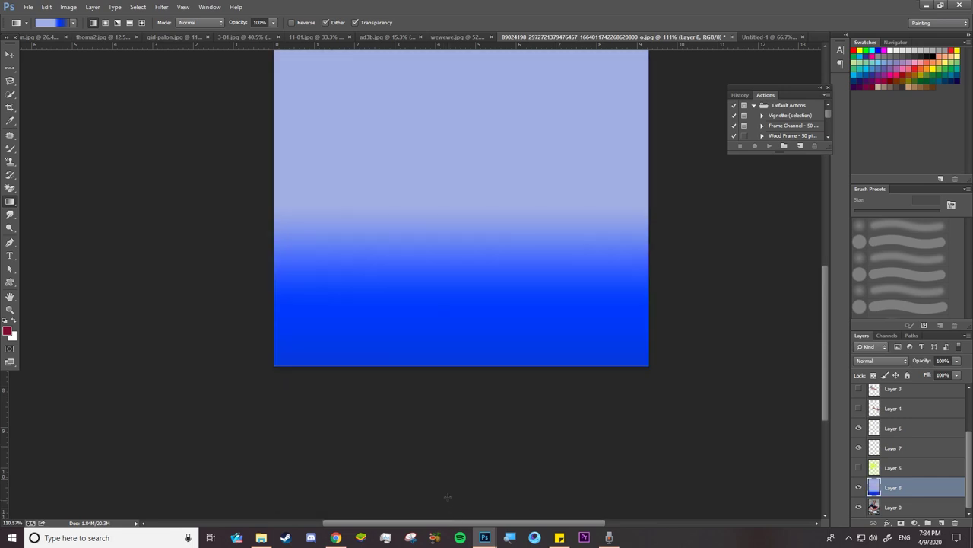
pyautogui.scroll(5, 826, 335)
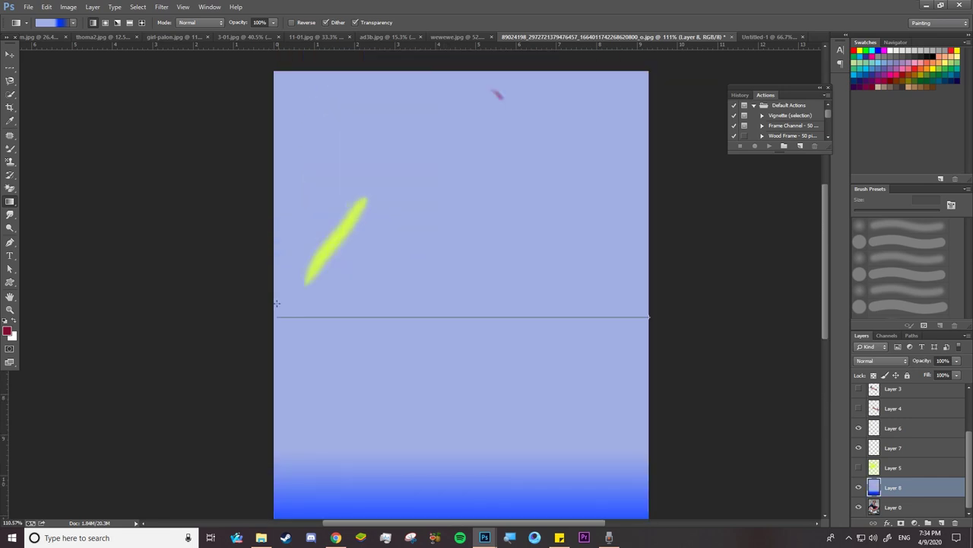
pyautogui.moveTo(261, 316); pyautogui.dragTo(248, 314)
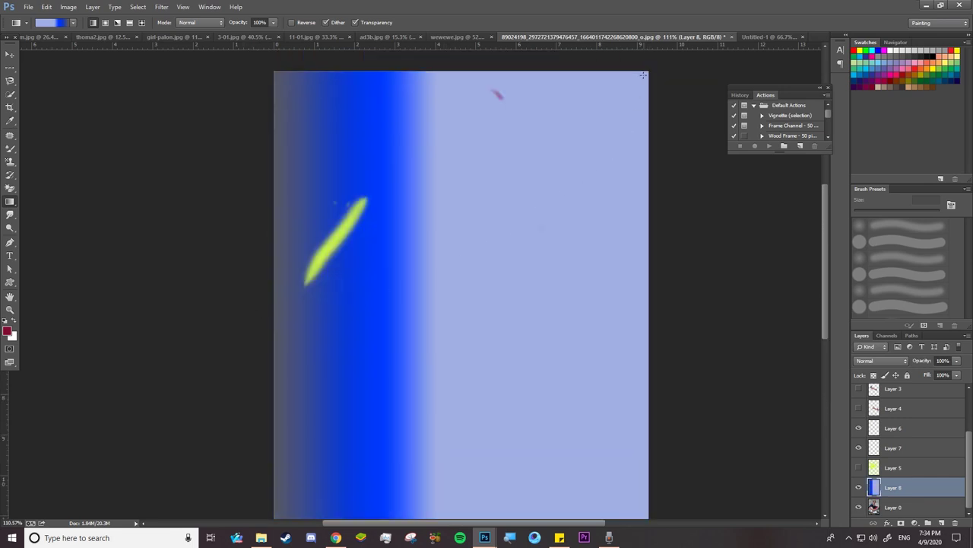
pyautogui.moveTo(644, 75); pyautogui.dragTo(305, 436)
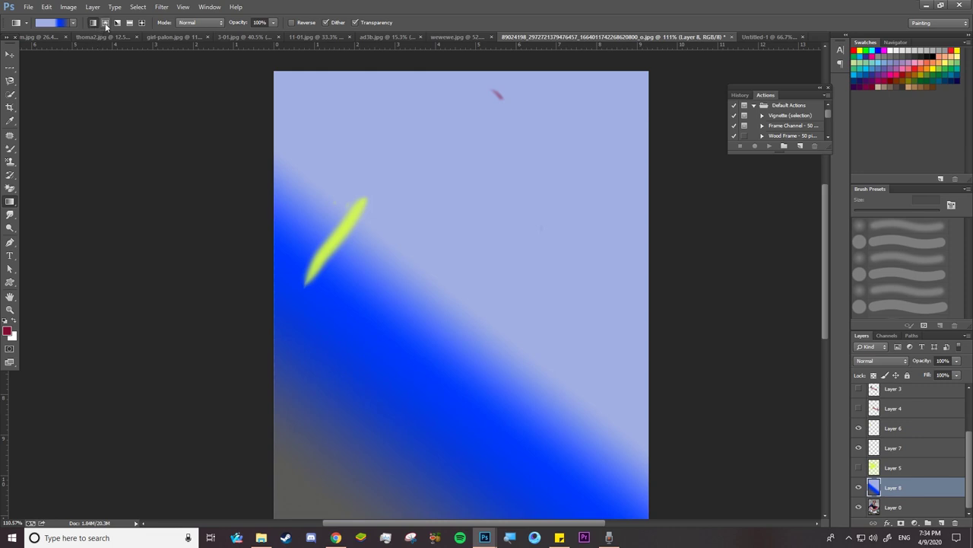
# Try radial and angle gradients, keep a reflected horizontal band, then switch to wewewe.jpg.
pyautogui.click(105, 23)
pyautogui.moveTo(317, 116); pyautogui.dragTo(613, 460)
pyautogui.moveTo(456, 277); pyautogui.dragTo(591, 123)
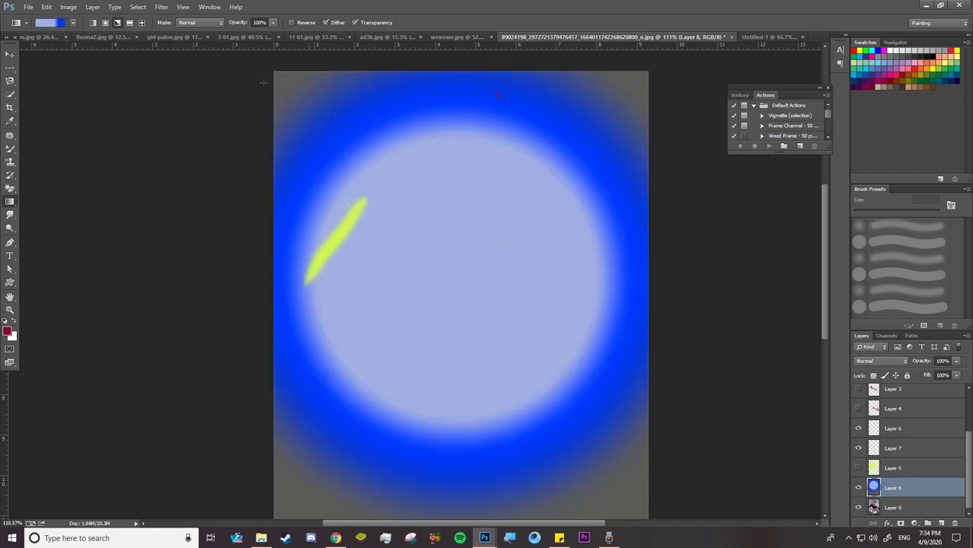
pyautogui.moveTo(486, 298); pyautogui.dragTo(304, 96)
pyautogui.click(129, 22)
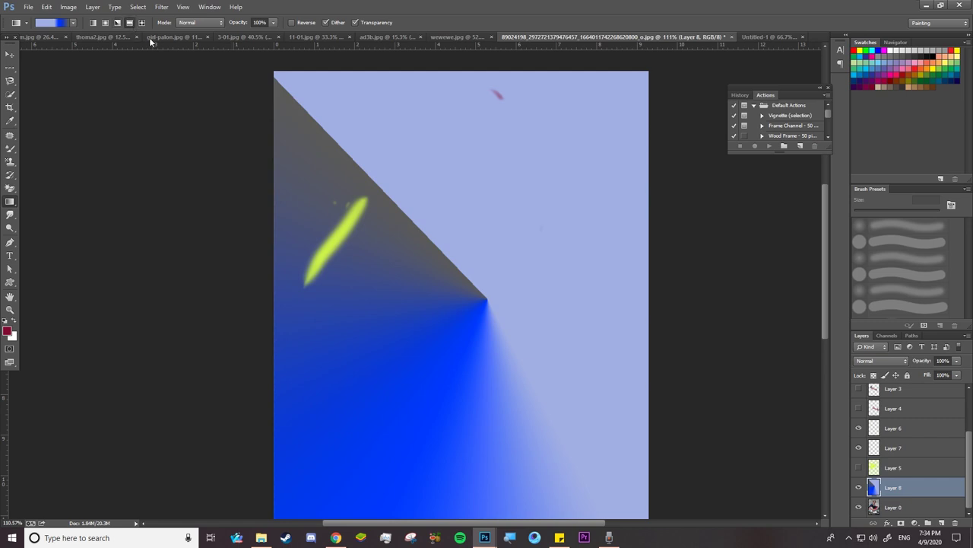
pyautogui.moveTo(478, 106); pyautogui.dragTo(460, 469)
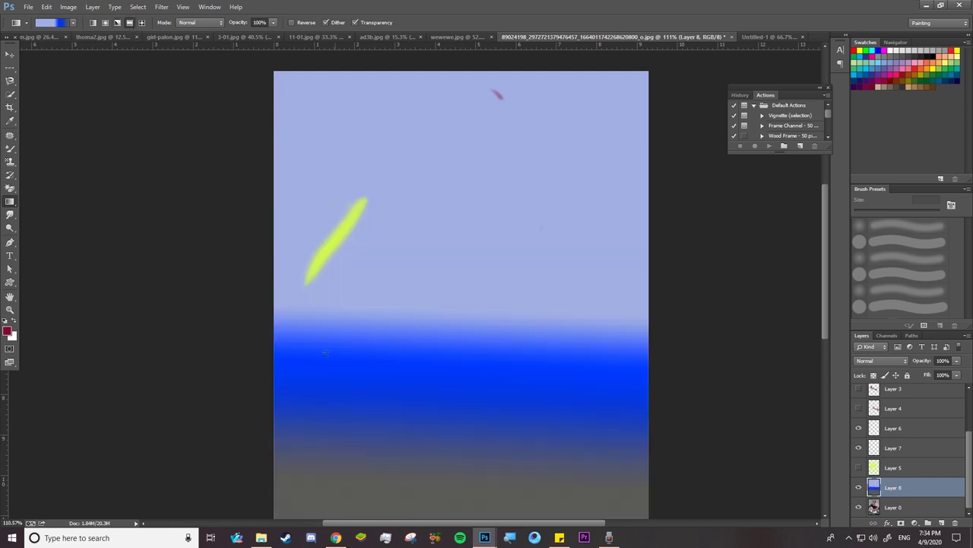
pyautogui.moveTo(10, 214); pyautogui.dragTo(33, 218)
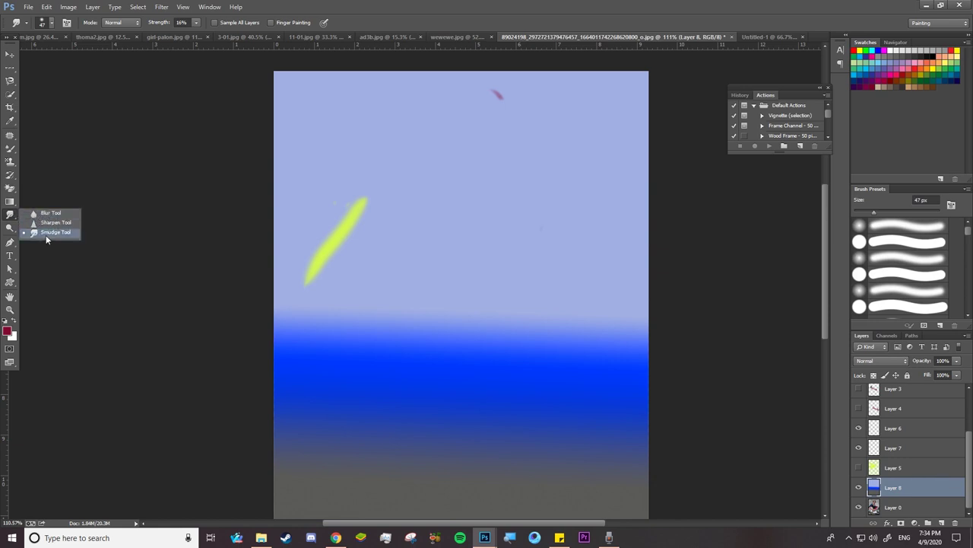
pyautogui.click(437, 38)
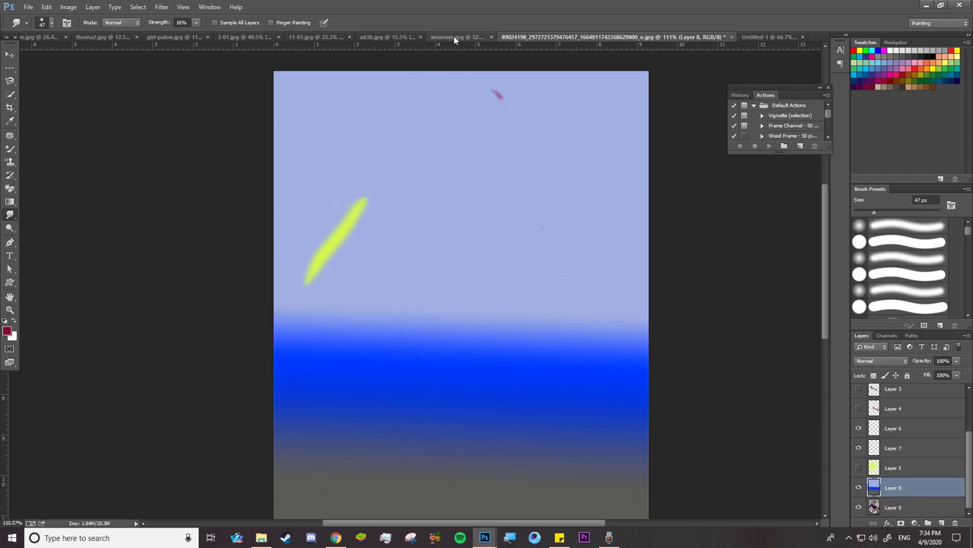
# Zoom into the roof and smudge its left edge on the Background layer.
pyautogui.press('z')
pyautogui.click(351, 158)
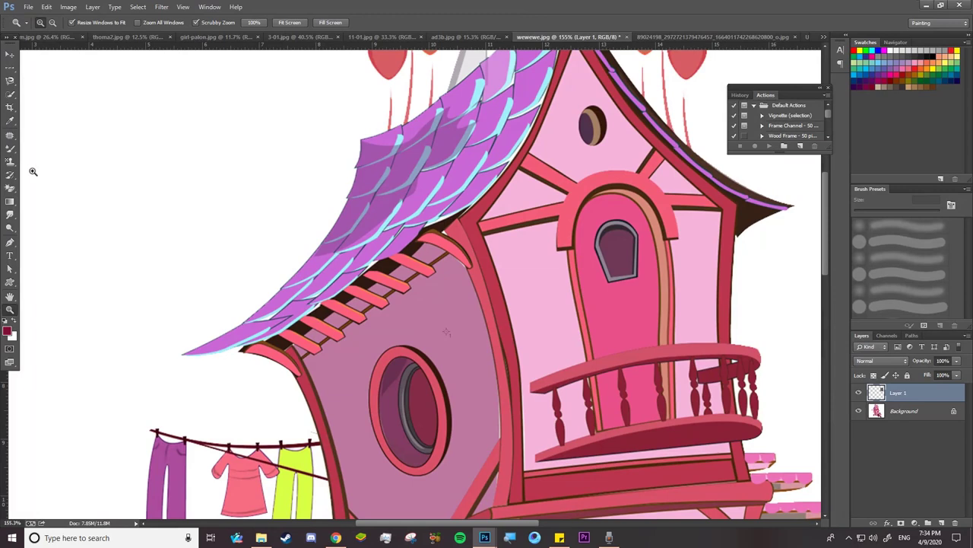
pyautogui.click(10, 214)
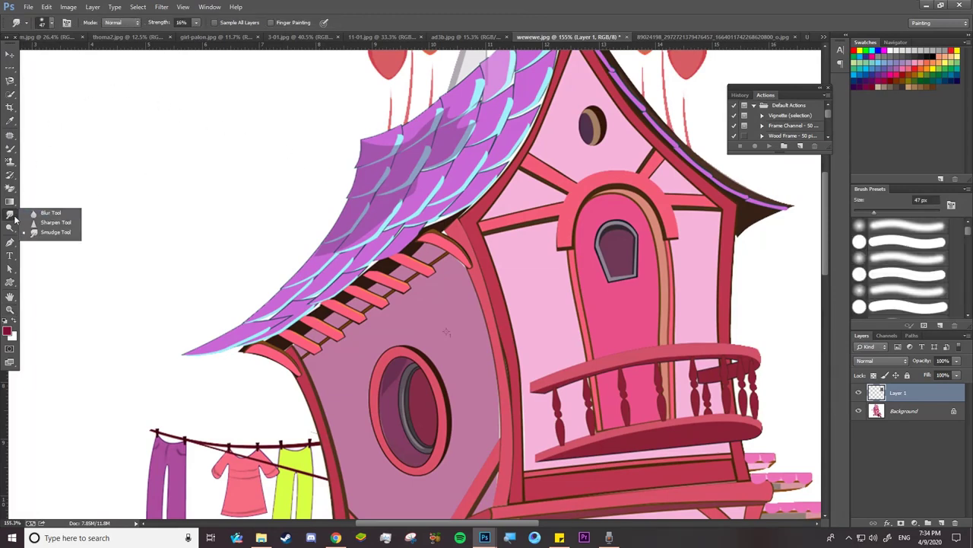
pyautogui.click(67, 23)
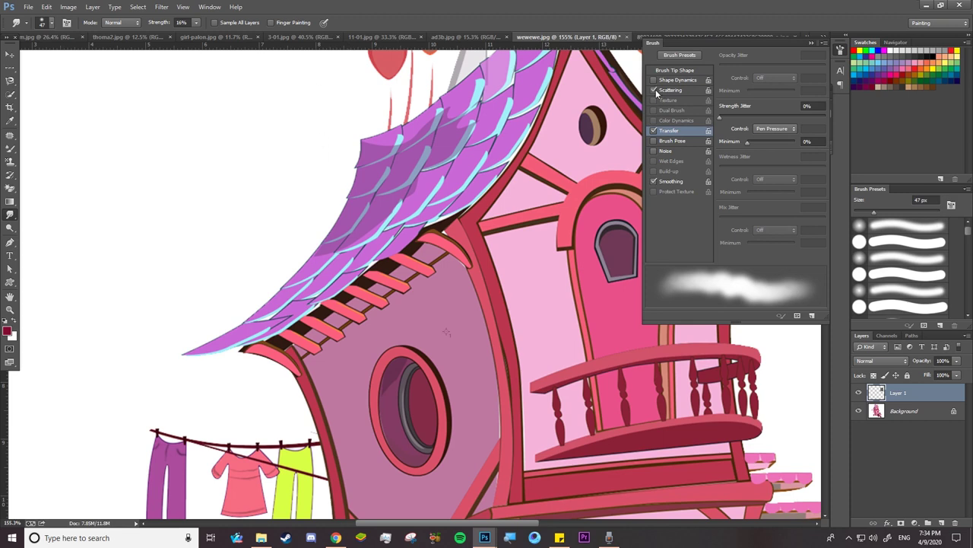
pyautogui.click(164, 25)
pyautogui.press('Return')
pyautogui.click(878, 410)
pyautogui.moveTo(348, 125)
pyautogui.mouseDown()
pyautogui.moveTo(315, 211)
pyautogui.moveTo(331, 158)
pyautogui.moveTo(404, 97)
pyautogui.moveTo(344, 131)
pyautogui.mouseUp()
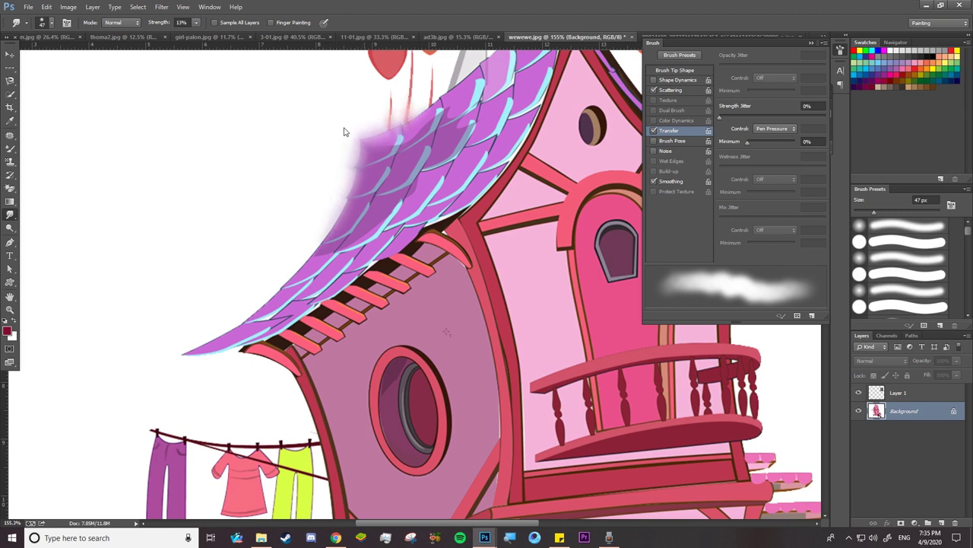
pyautogui.moveTo(331, 172)
pyautogui.mouseDown()
pyautogui.moveTo(301, 226)
pyautogui.moveTo(340, 150)
pyautogui.mouseUp()
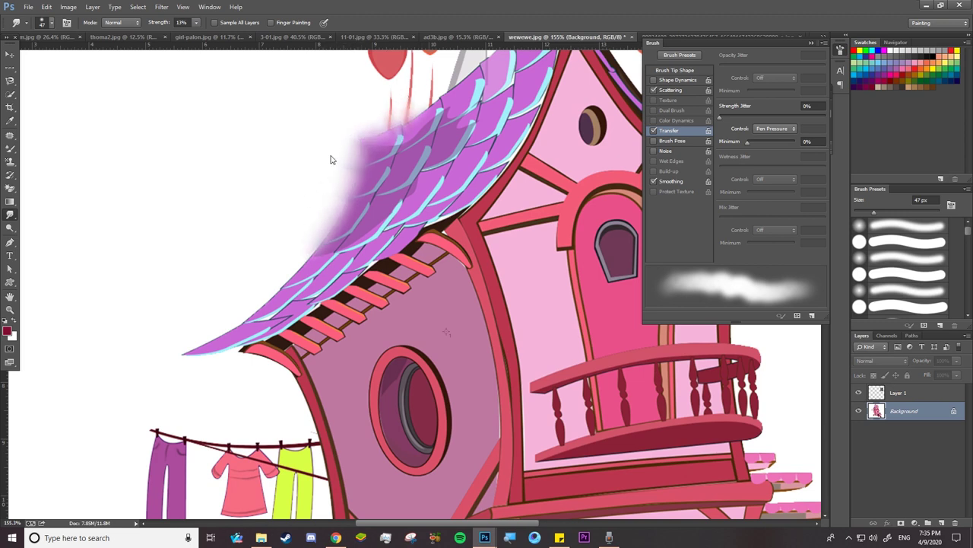
# With Scattering off, higher strength and a larger brush, smear the roof colour further left.
pyautogui.click(654, 90)
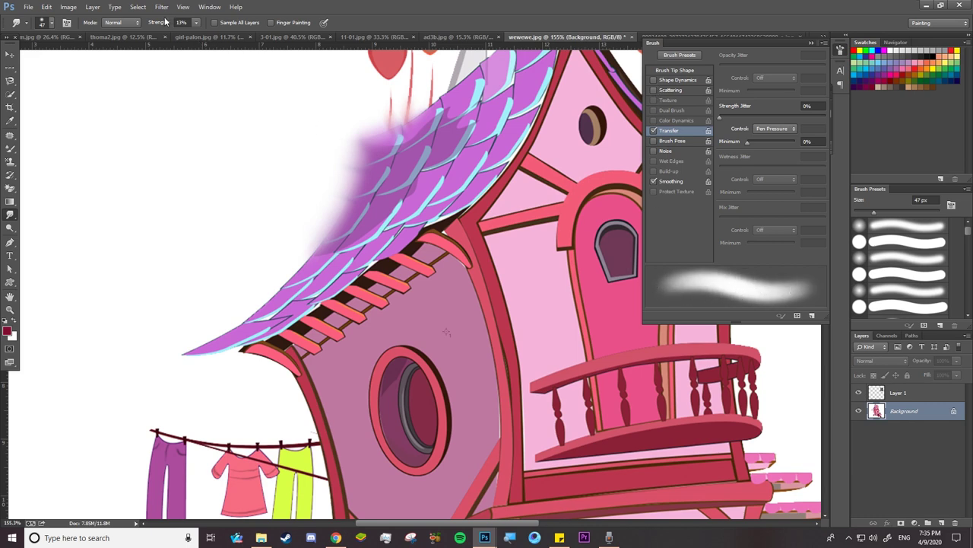
pyautogui.moveTo(155, 24)
pyautogui.mouseDown()
pyautogui.moveTo(179, 18)
pyautogui.moveTo(165, 23)
pyautogui.mouseUp()
pyautogui.rightClick(287, 254)
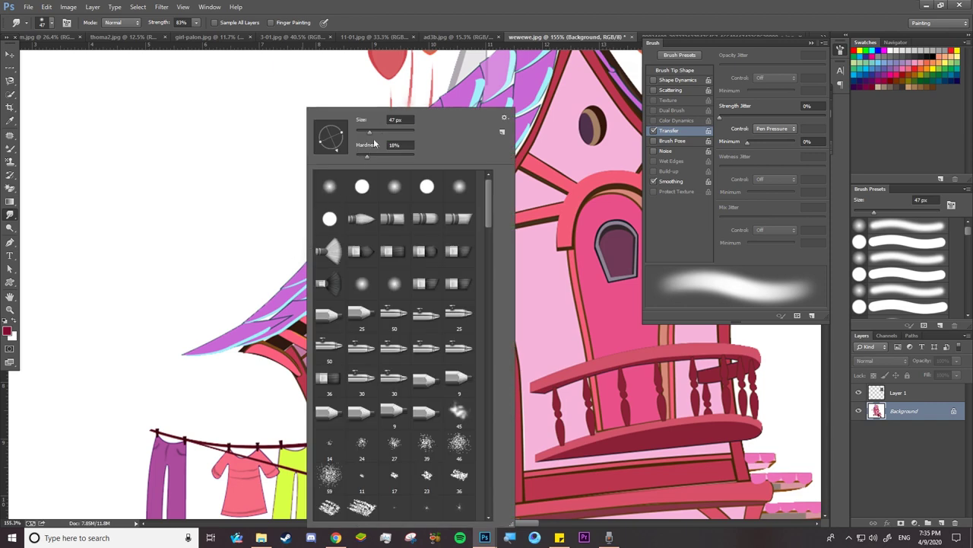
pyautogui.press('Return')
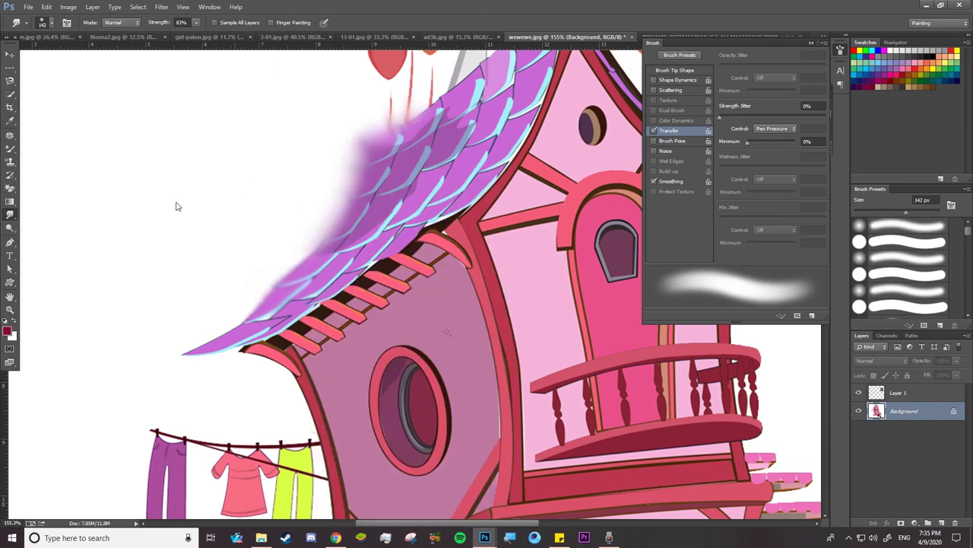
pyautogui.moveTo(223, 226); pyautogui.dragTo(167, 199)
pyautogui.moveTo(213, 227); pyautogui.dragTo(157, 187)
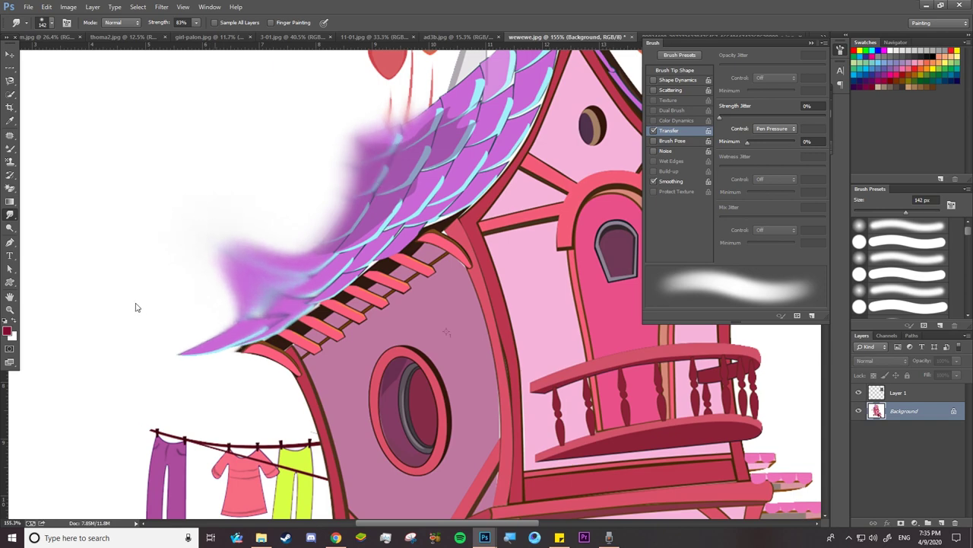
pyautogui.rightClick(10, 214)
# Zoom in on the roof and enlarge the Smudge brush to 92 px.
pyautogui.press('z')
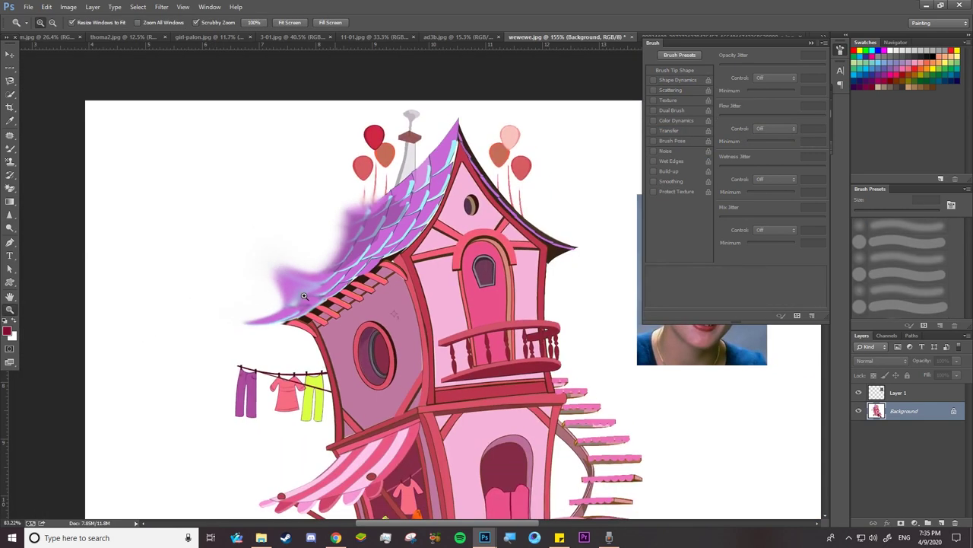
pyautogui.moveTo(380, 334); pyautogui.dragTo(358, 331)
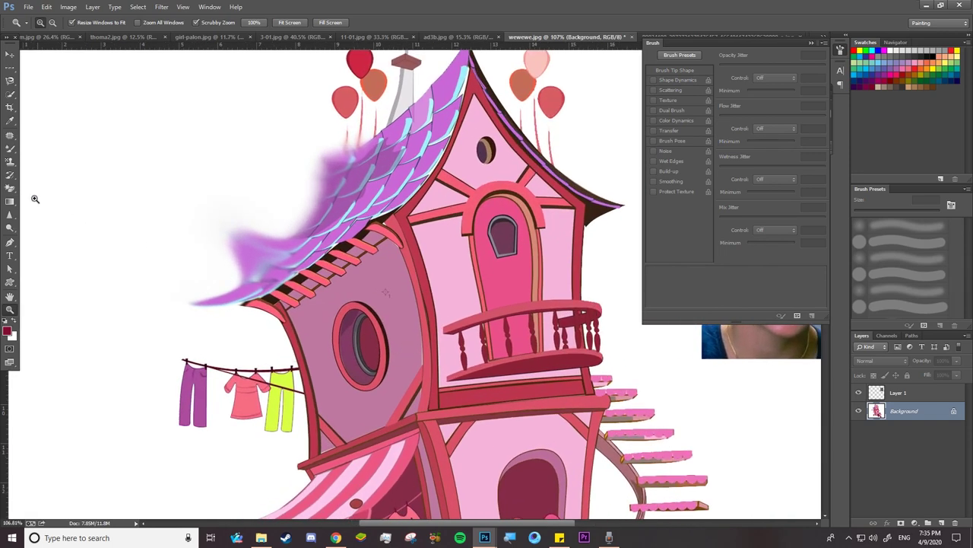
pyautogui.click(10, 215)
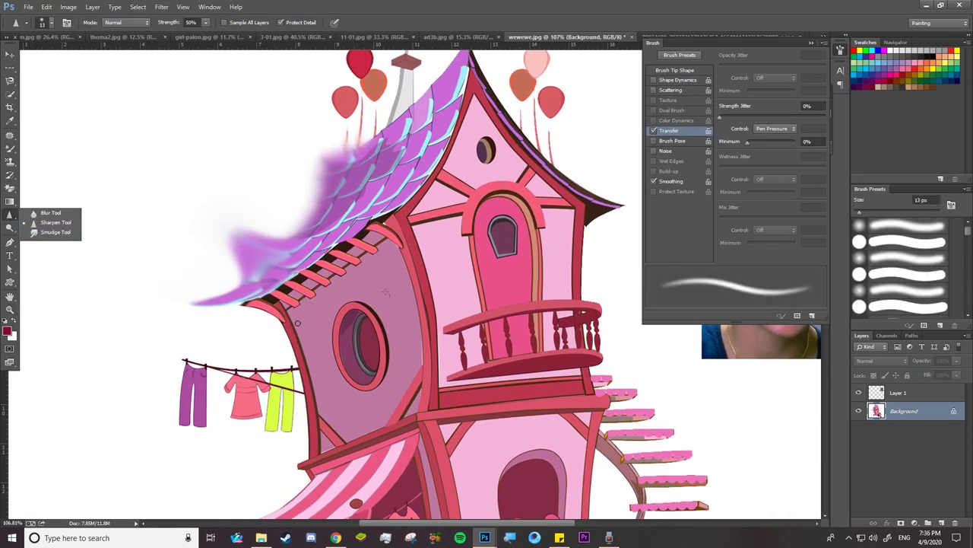
pyautogui.press(']')
pyautogui.press(']')
pyautogui.press(']')
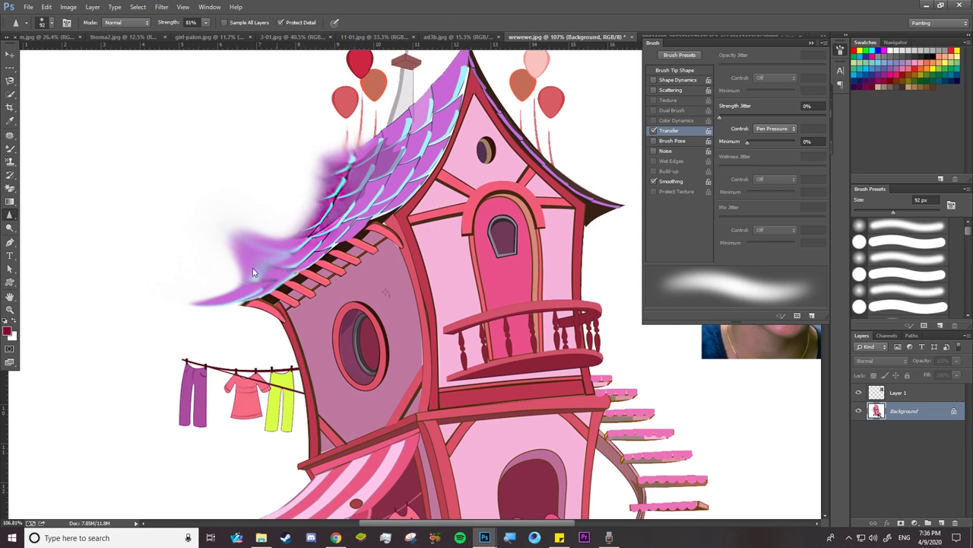
# Switch to the Blur tool with a 52 px brush.
pyautogui.rightClick(10, 215)
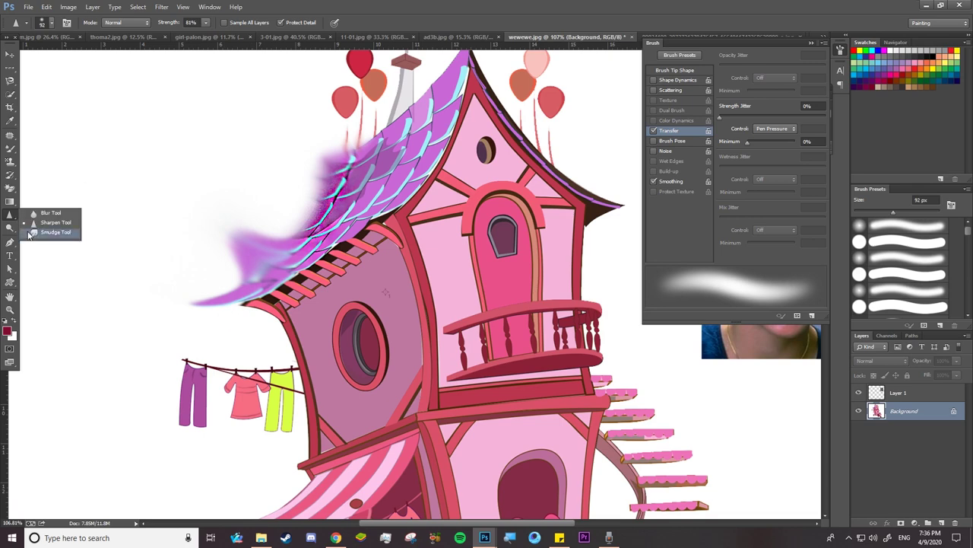
pyautogui.click(53, 211)
pyautogui.rightClick(340, 131)
pyautogui.moveTo(341, 133); pyautogui.dragTo(349, 133)
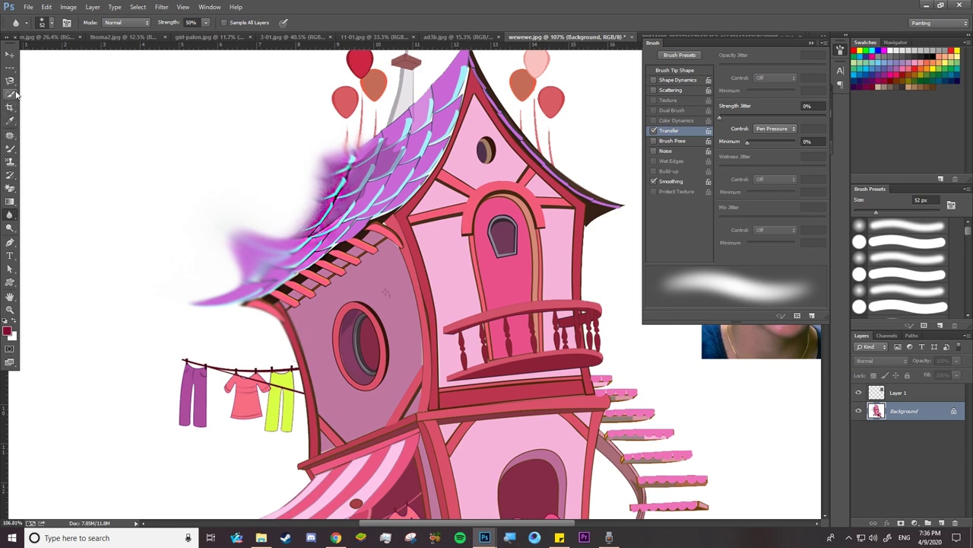
# Lasso a strip of the wall's left edge above the clothesline and apply a 5 px Field Blur.
pyautogui.click(15, 82)
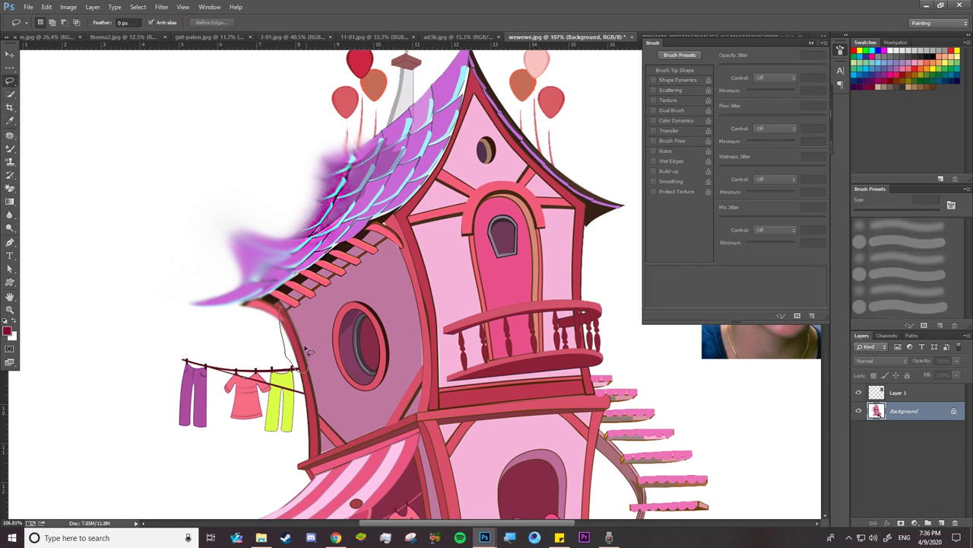
pyautogui.moveTo(278, 310); pyautogui.dragTo(279, 312)
pyautogui.click(161, 7)
pyautogui.moveTo(166, 119)
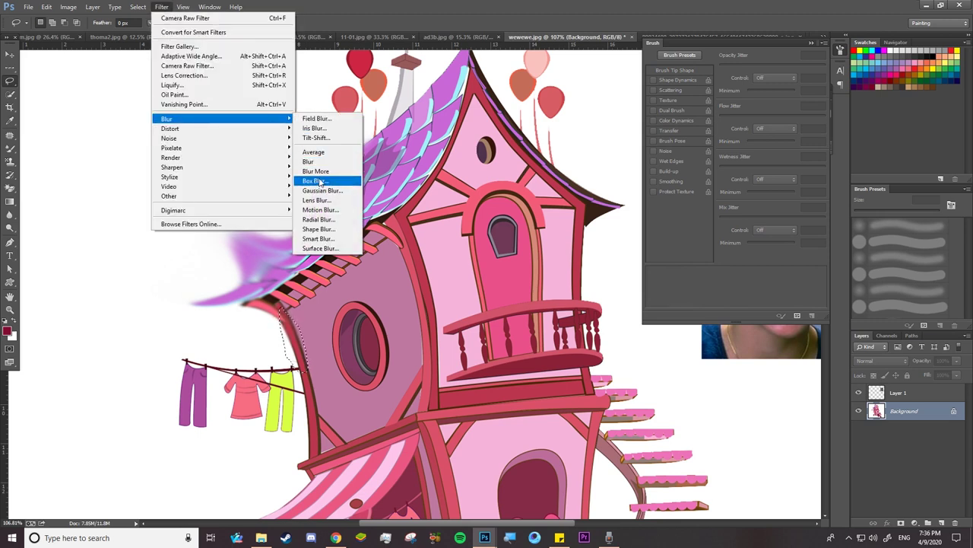
pyautogui.click(326, 121)
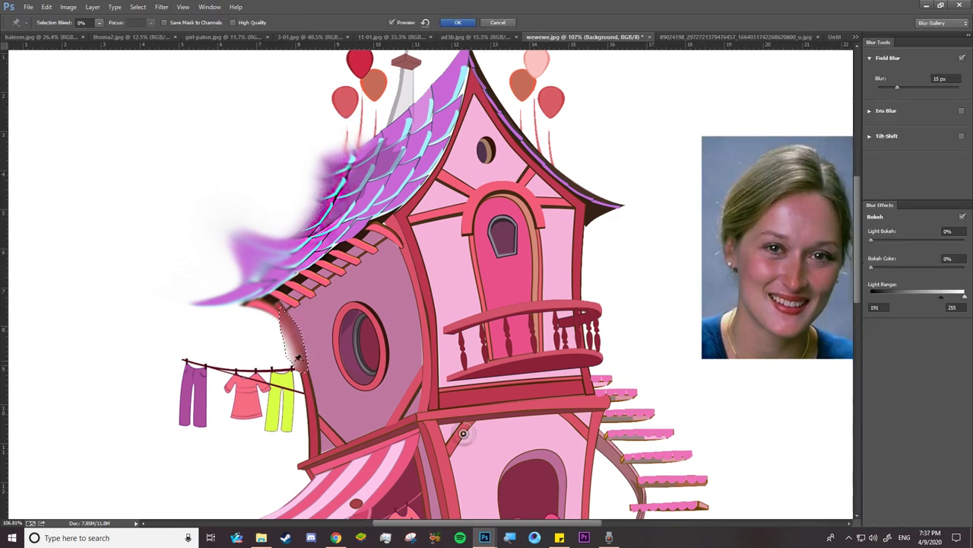
pyautogui.moveTo(896, 86); pyautogui.dragTo(885, 89)
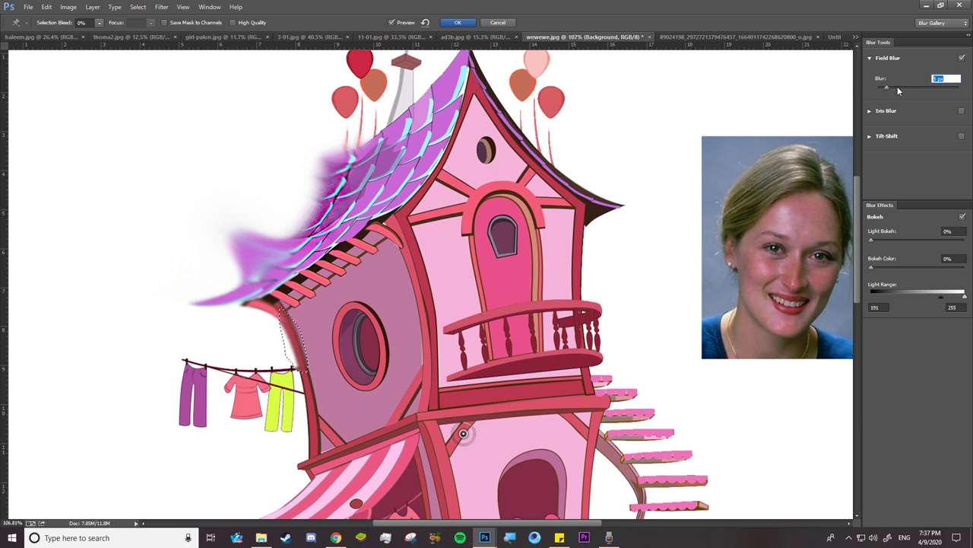
pyautogui.moveTo(887, 88); pyautogui.dragTo(890, 89)
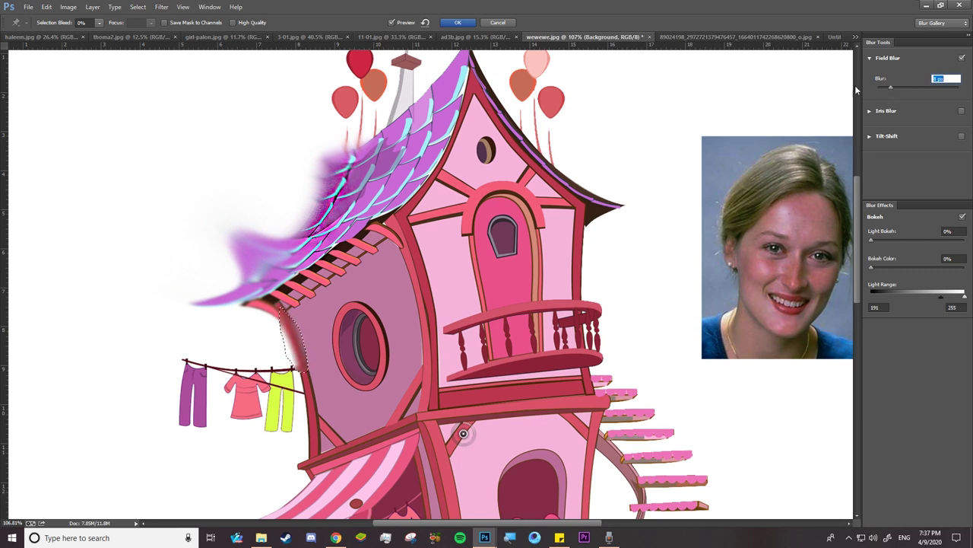
pyautogui.click(458, 22)
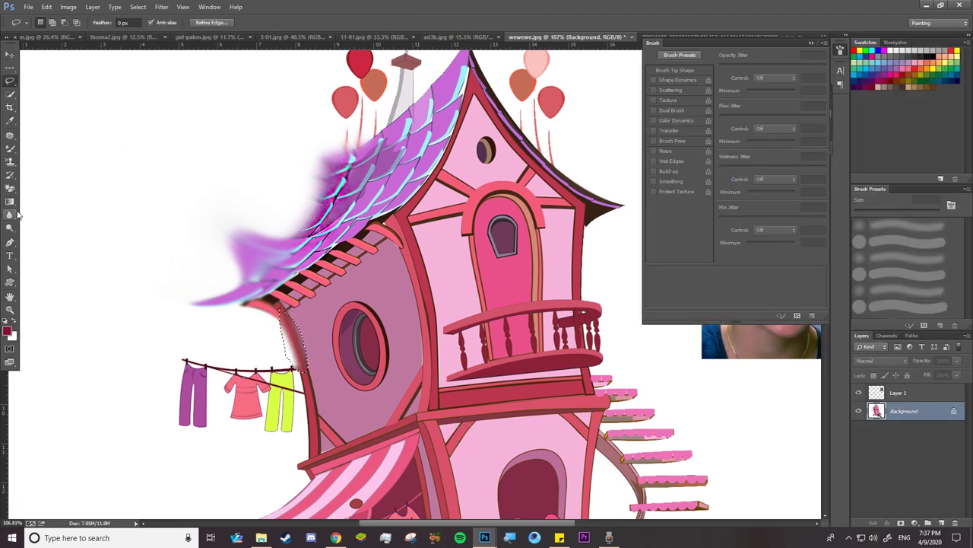
pyautogui.moveTo(10, 228); pyautogui.dragTo(46, 228)
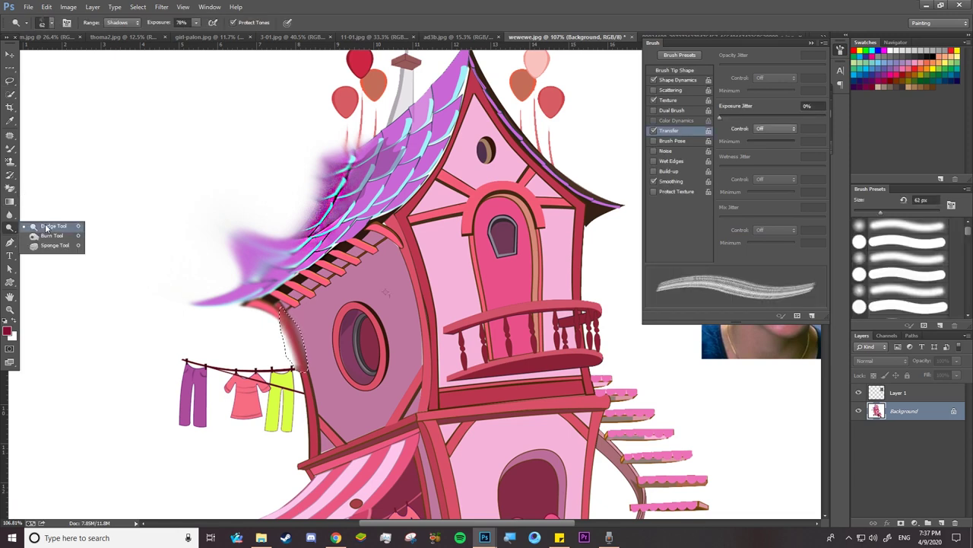
# Burn the wall beside the porthole with a 55 px brush to darken it.
pyautogui.click(46, 228)
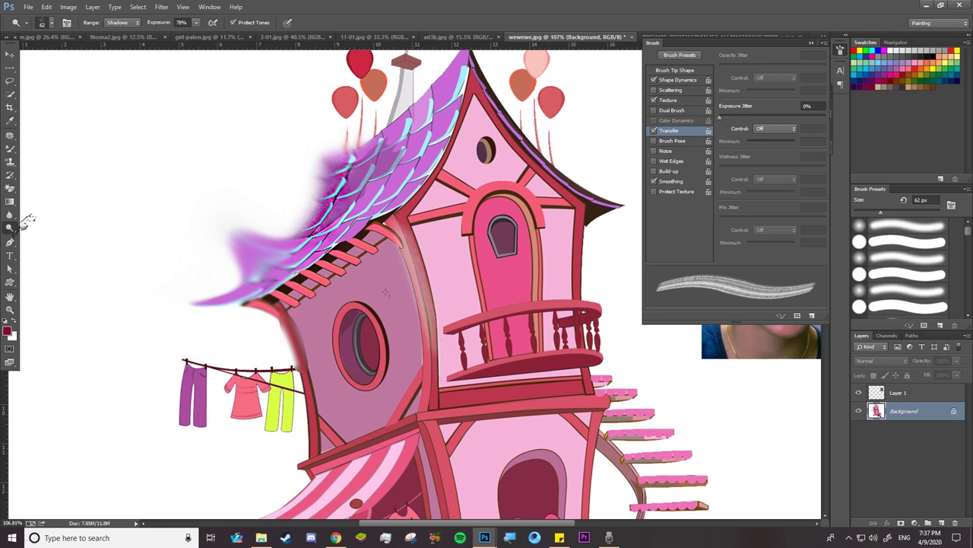
pyautogui.rightClick(10, 226)
pyautogui.click(46, 235)
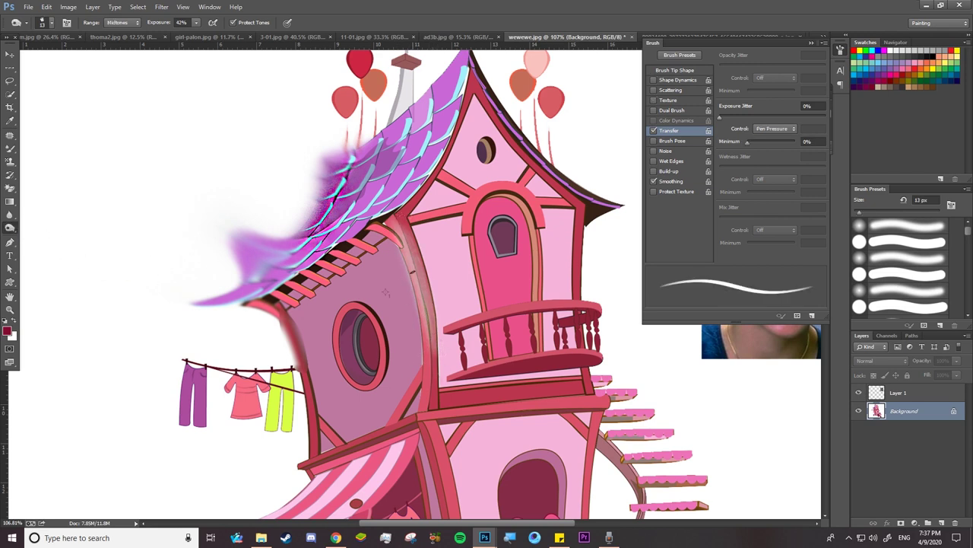
pyautogui.rightClick(386, 293)
pyautogui.moveTo(460, 130); pyautogui.dragTo(482, 133)
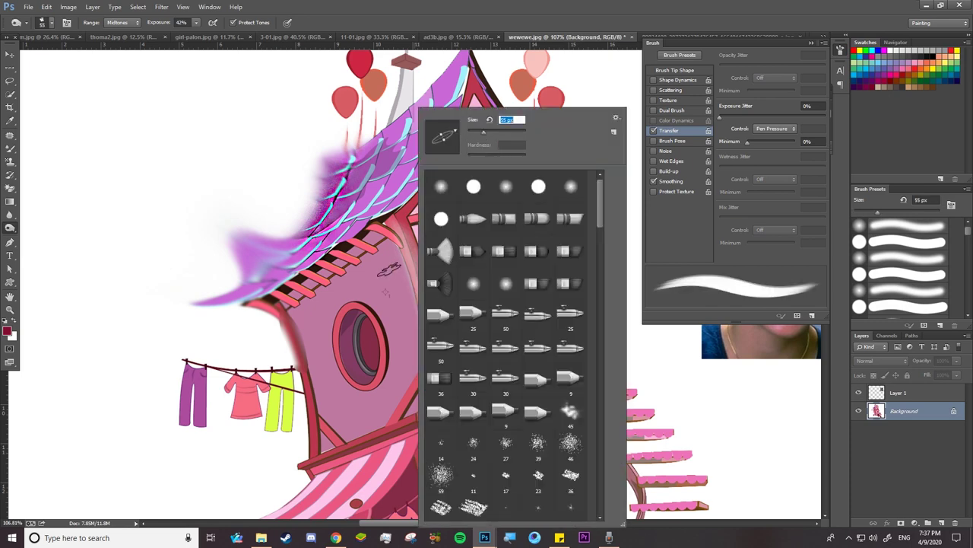
pyautogui.moveTo(403, 327); pyautogui.dragTo(397, 282)
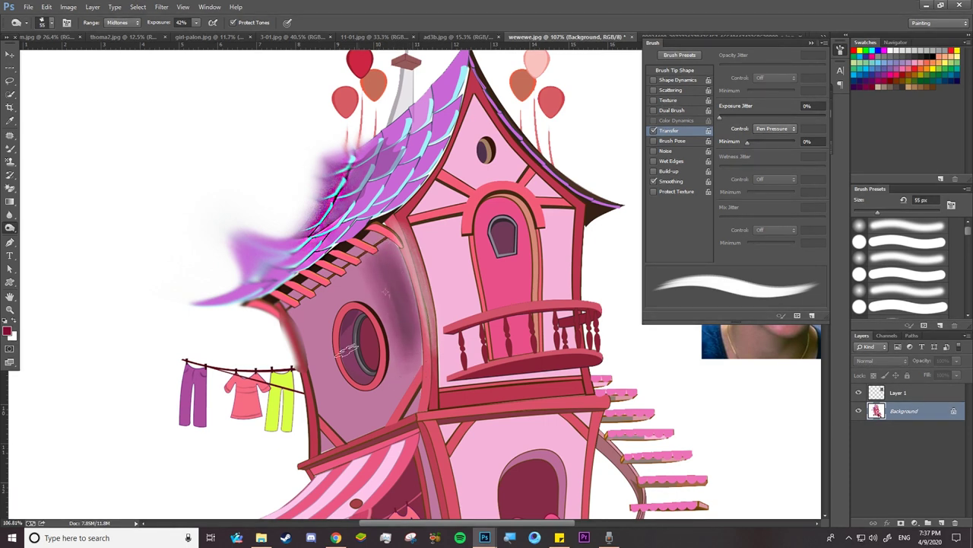
# Sponge the wall around the porthole in Desaturate mode, with the brush set to 111 px.
pyautogui.rightClick(10, 226)
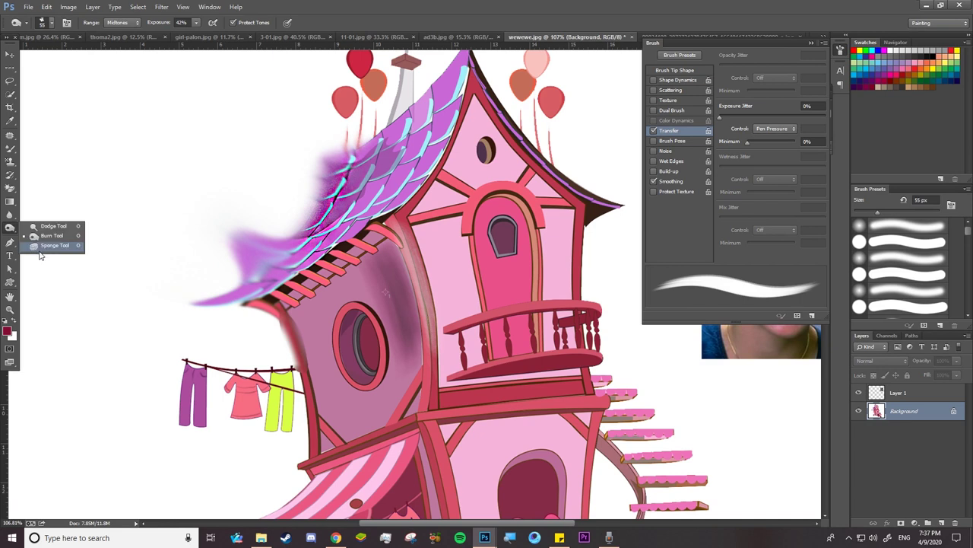
pyautogui.click(51, 245)
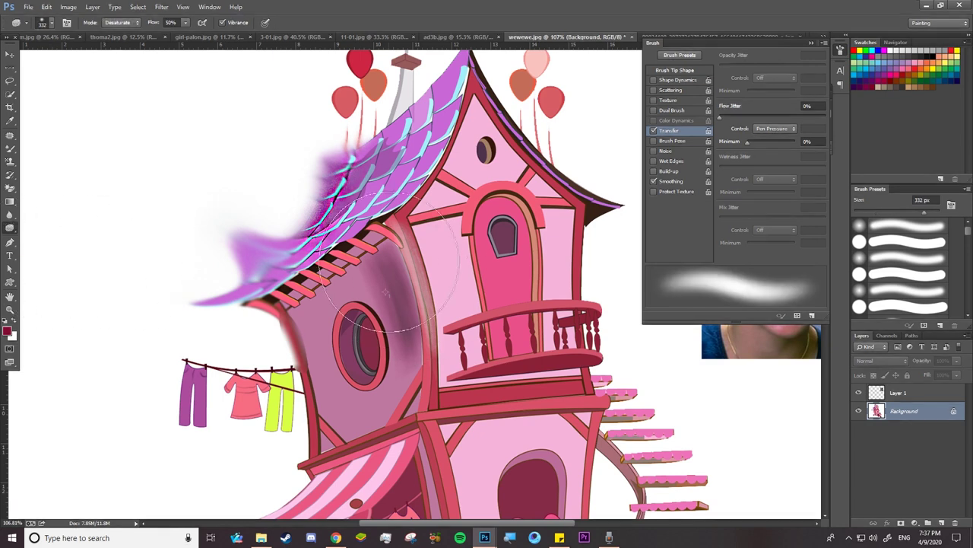
pyautogui.moveTo(388, 262); pyautogui.dragTo(376, 262)
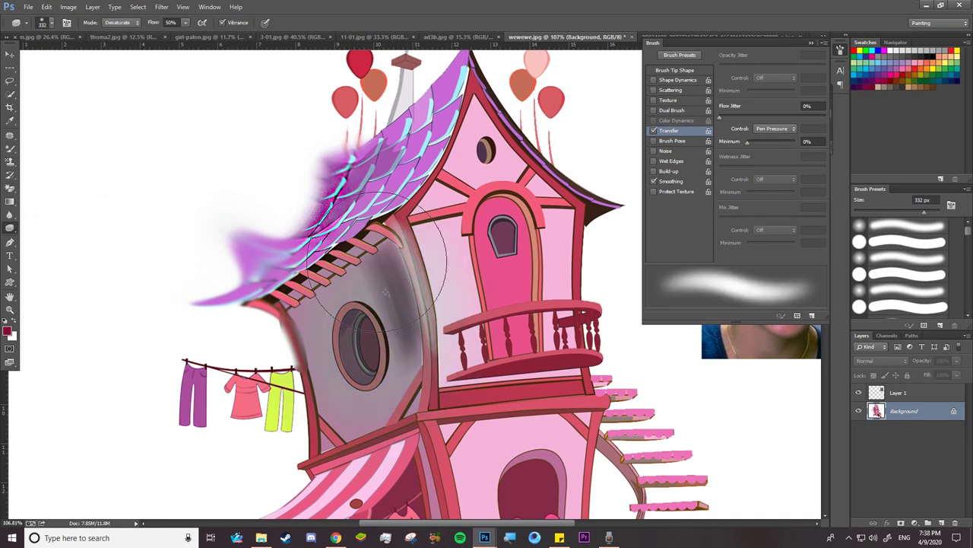
pyautogui.rightClick(432, 110)
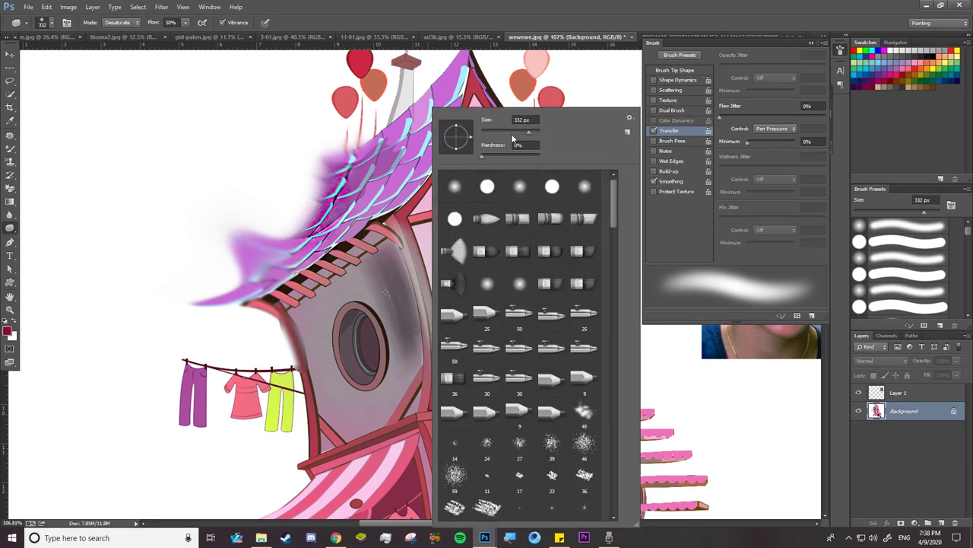
pyautogui.click(512, 132)
pyautogui.click(354, 202)
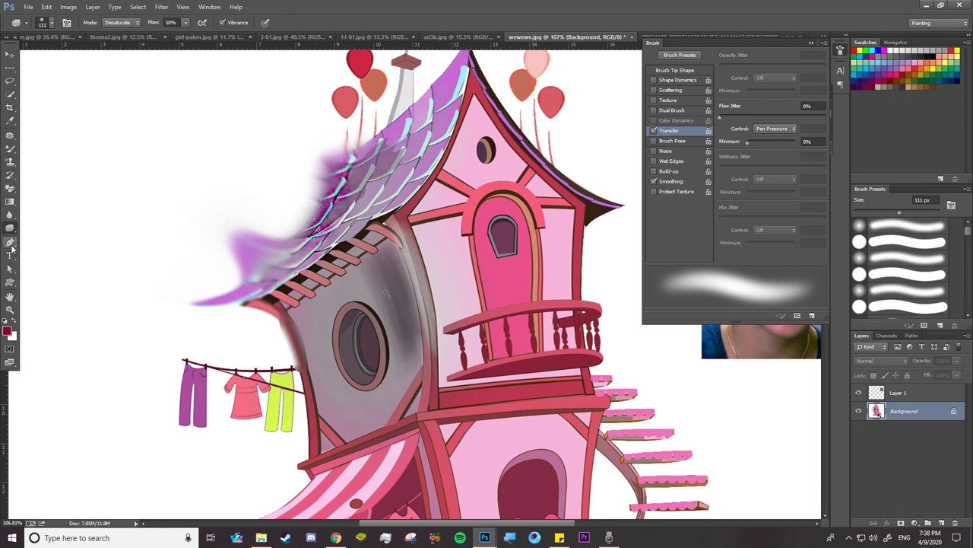
# Type 'بسم الله الرحمن الرحيم' on the canvas and move it right and down toward the roof.
pyautogui.click(10, 257)
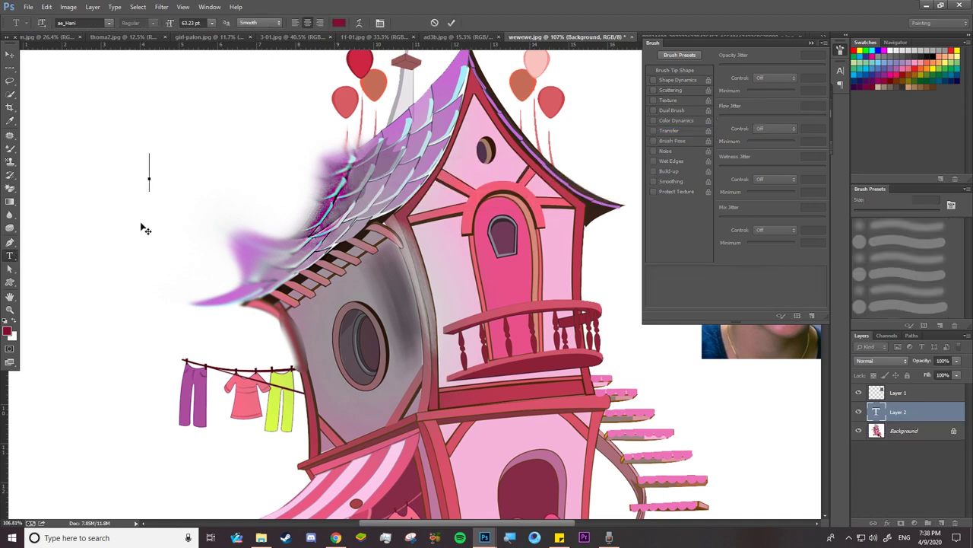
pyautogui.write('fs')
pyautogui.write('l')
pyautogui.press('BackSpace')
pyautogui.press('BackSpace')
pyautogui.press('BackSpace')
pyautogui.write('بسم')
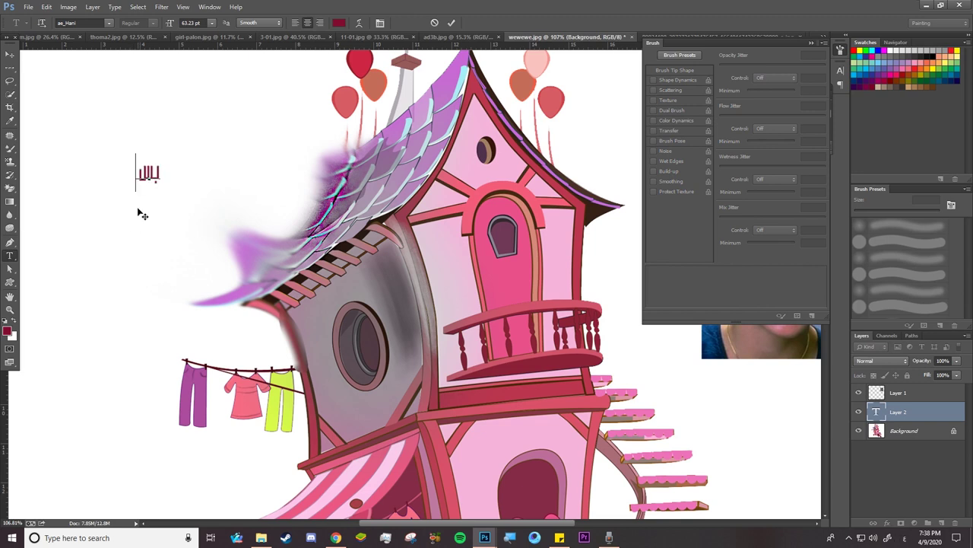
pyautogui.write(' الله الرحم')
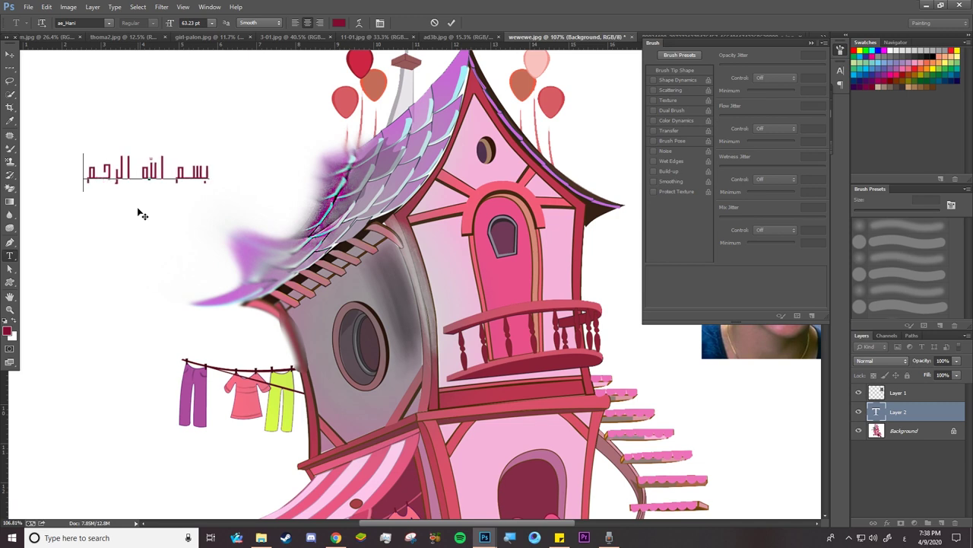
pyautogui.write('ن الرحيم')
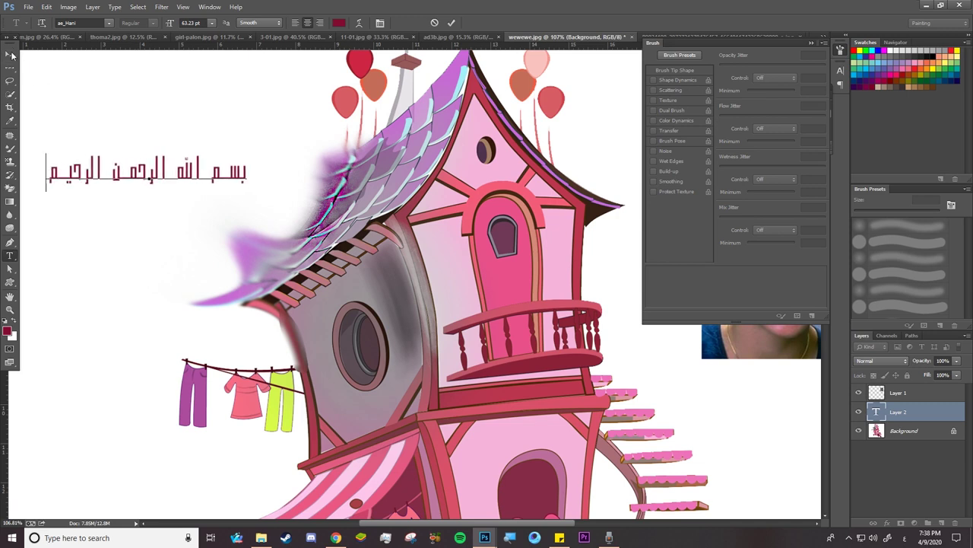
pyautogui.hotkey('ctrl', 'Return')
pyautogui.moveTo(163, 168); pyautogui.dragTo(265, 180)
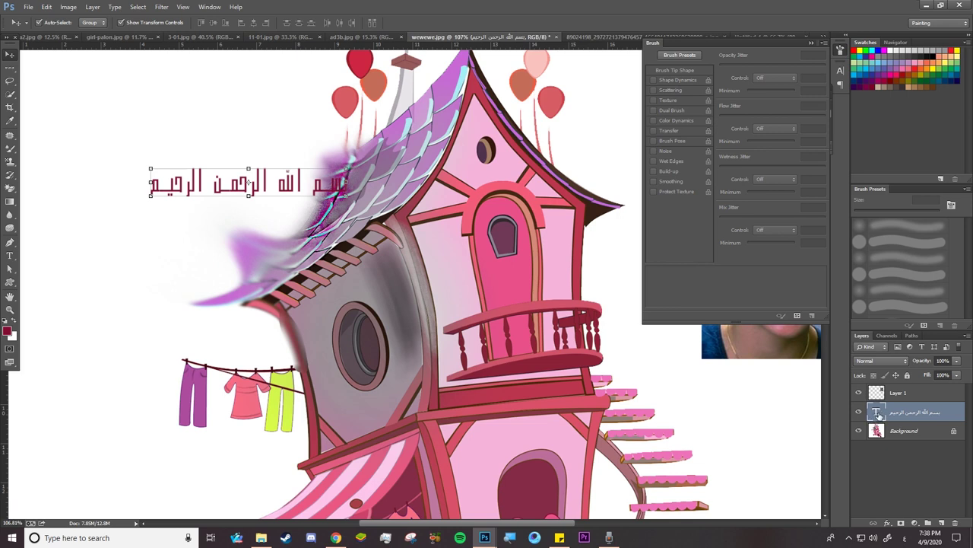
# Move the Arabic text up and left, and stretch it wider with a transform.
pyautogui.doubleClick(877, 413)
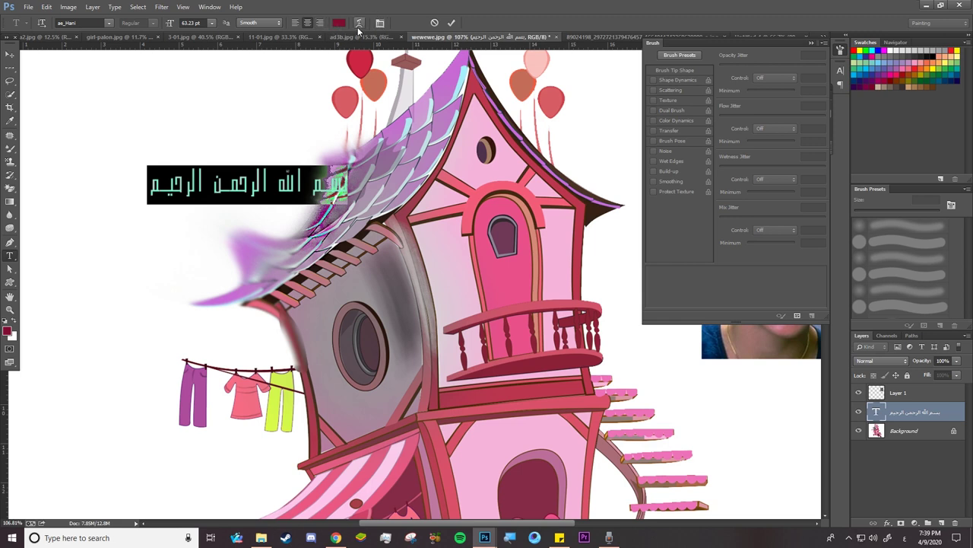
pyautogui.click(380, 22)
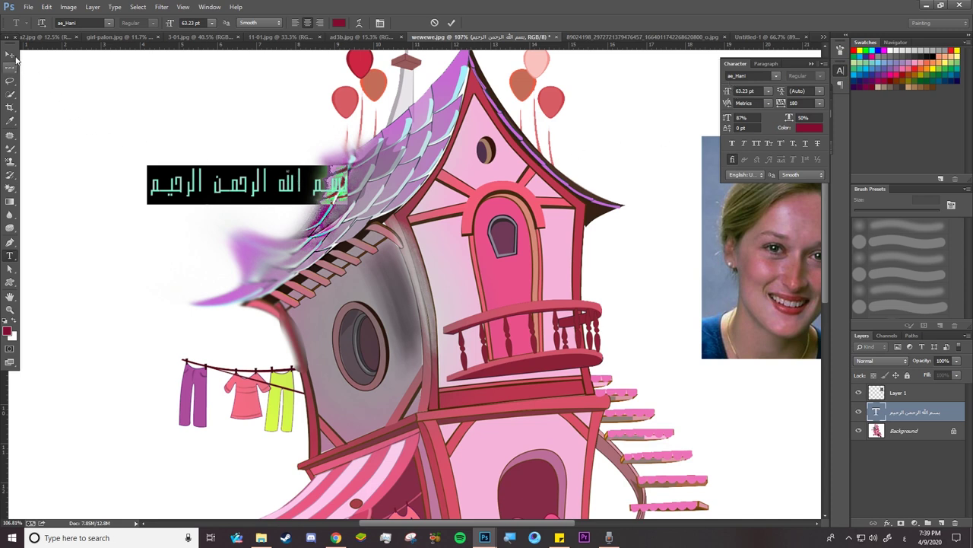
pyautogui.click(10, 55)
pyautogui.moveTo(271, 190); pyautogui.dragTo(238, 137)
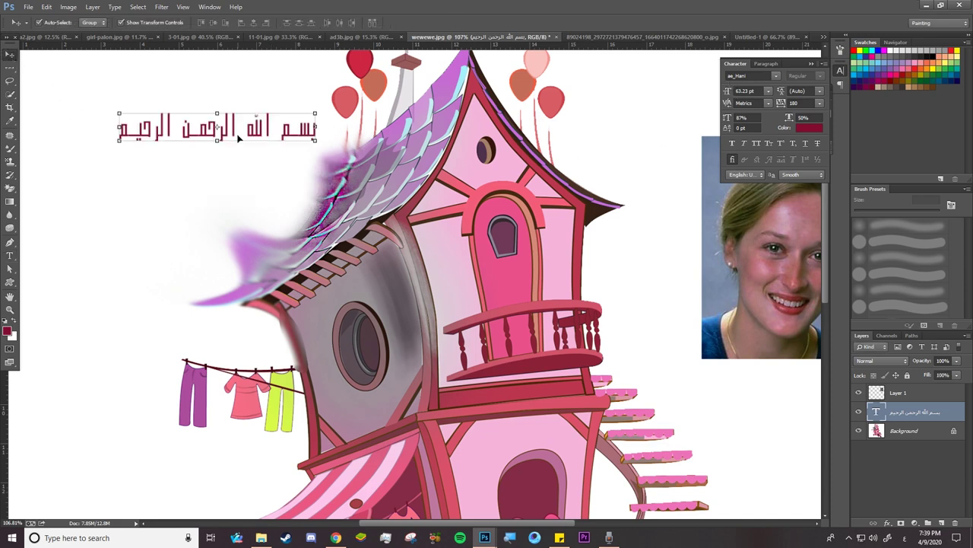
pyautogui.moveTo(315, 126); pyautogui.dragTo(361, 131)
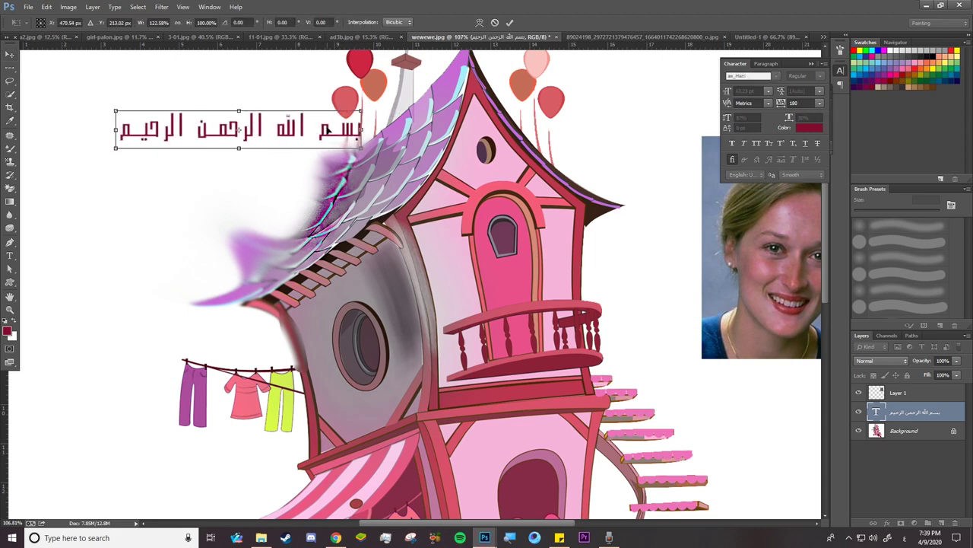
pyautogui.press('Return')
pyautogui.click(776, 76)
# Set the text to ae_Khalid, 75.23 pt, near-black, Faux Bold.
pyautogui.click(757, 75)
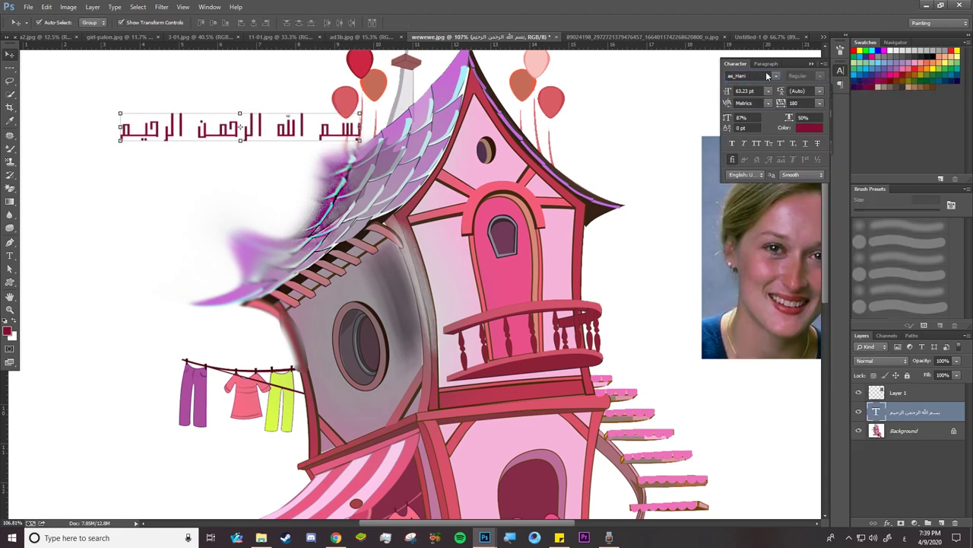
pyautogui.press('Down')
pyautogui.press('Down')
pyautogui.press('Down')
pyautogui.press('Down')
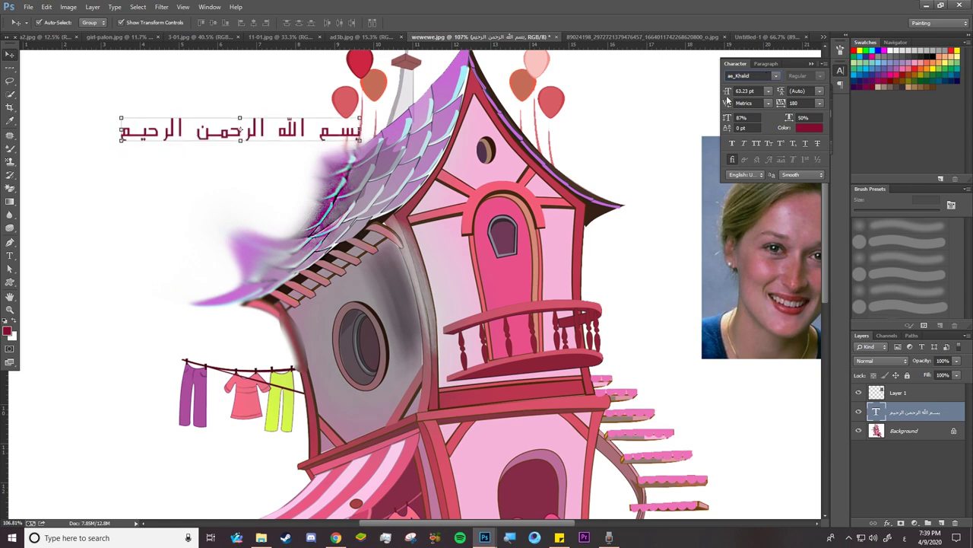
pyautogui.moveTo(728, 93); pyautogui.dragTo(736, 93)
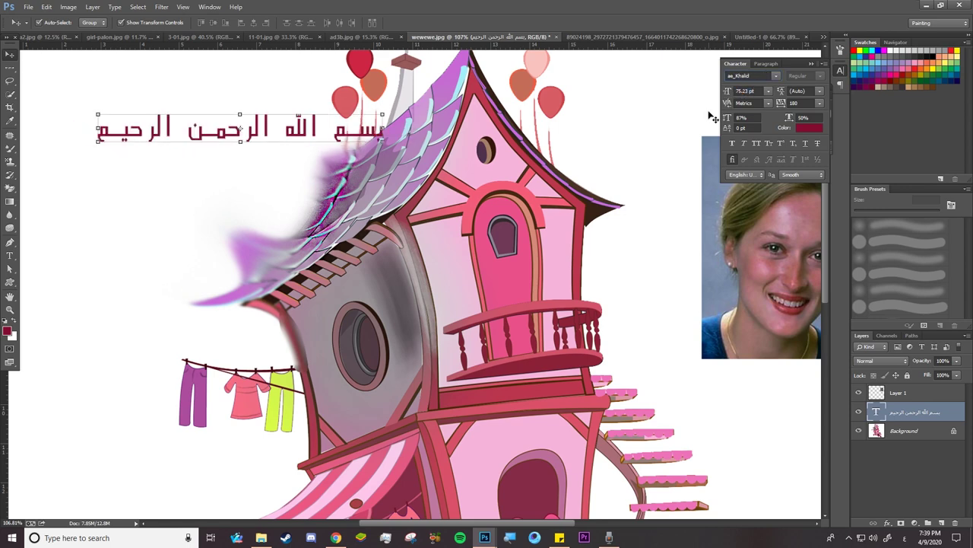
pyautogui.click(810, 128)
pyautogui.click(393, 464)
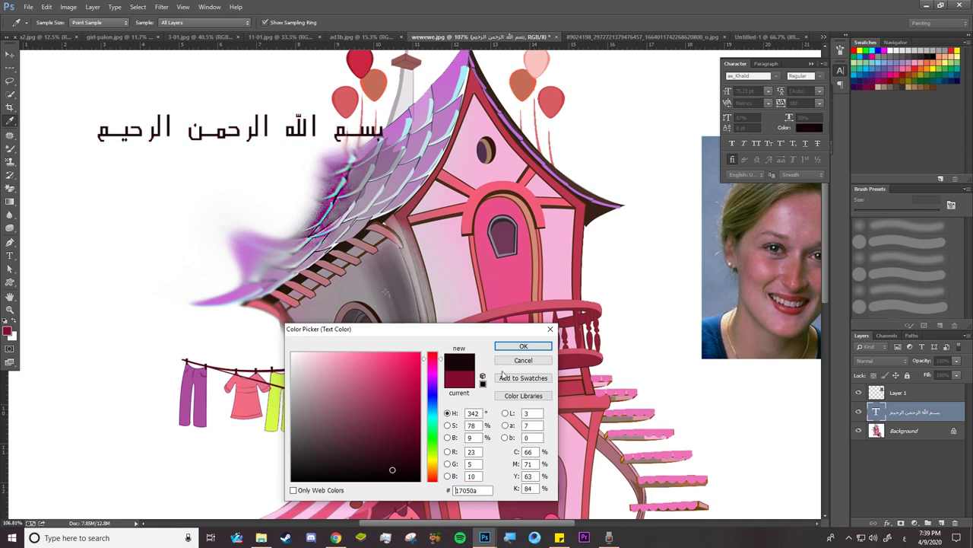
pyautogui.click(517, 344)
pyautogui.click(732, 143)
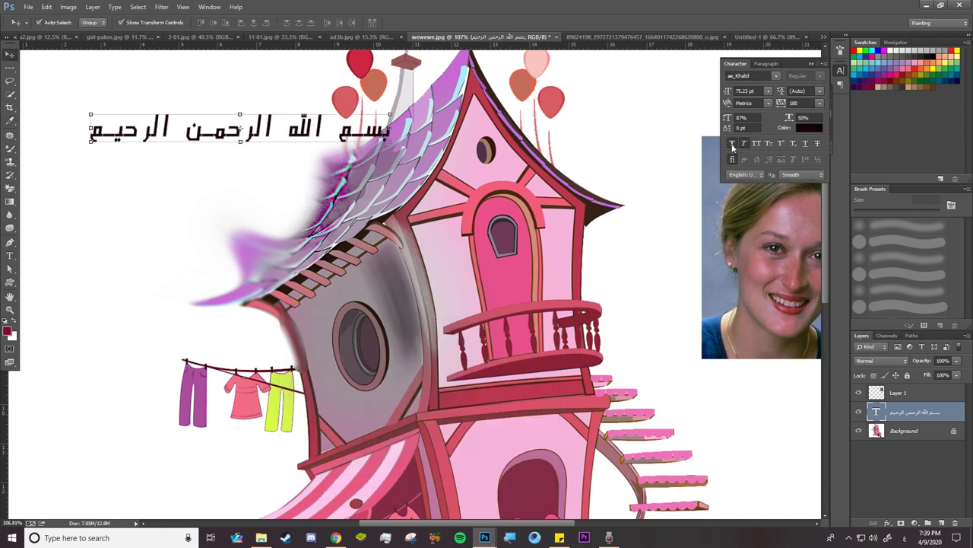
# Set the paragraph to left alignment with a small negative indent.
pyautogui.click(768, 64)
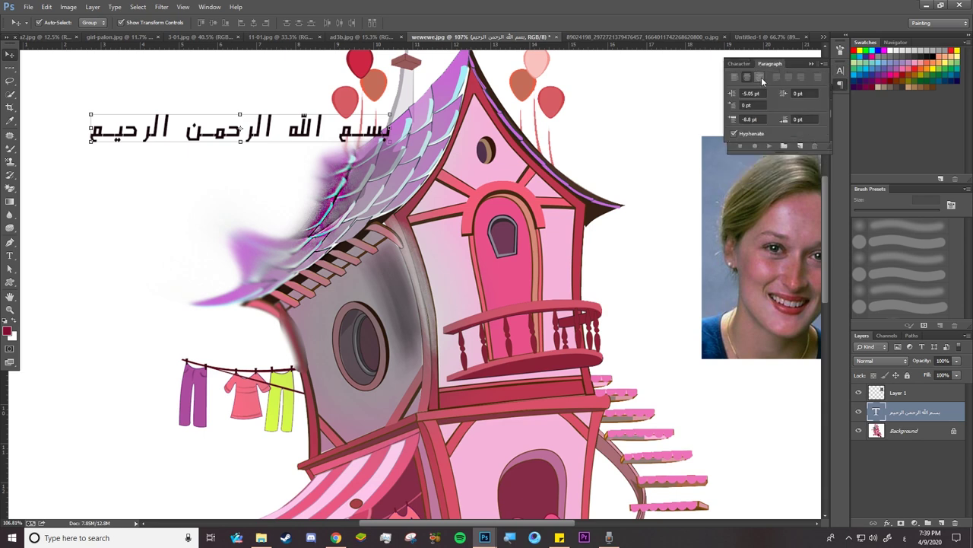
pyautogui.click(760, 77)
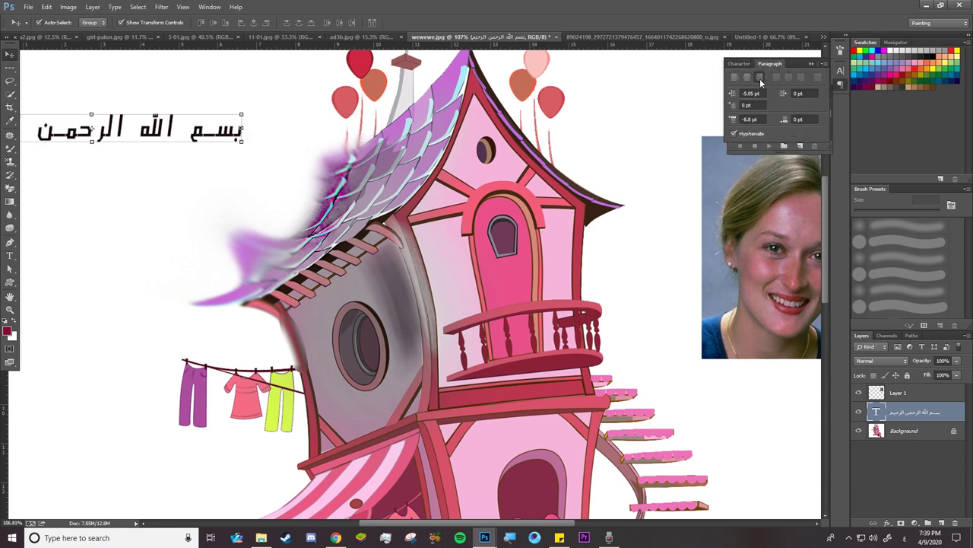
pyautogui.click(735, 77)
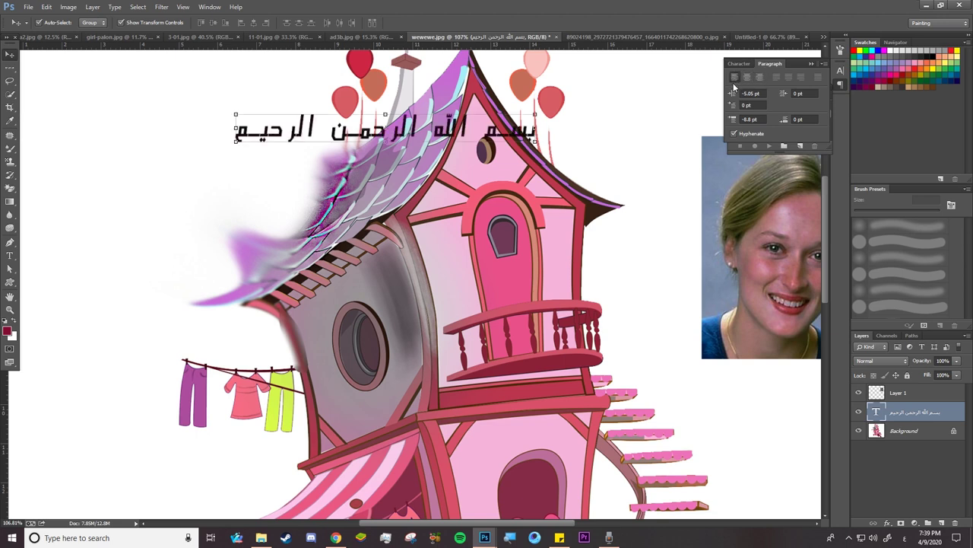
pyautogui.moveTo(744, 91); pyautogui.dragTo(738, 94)
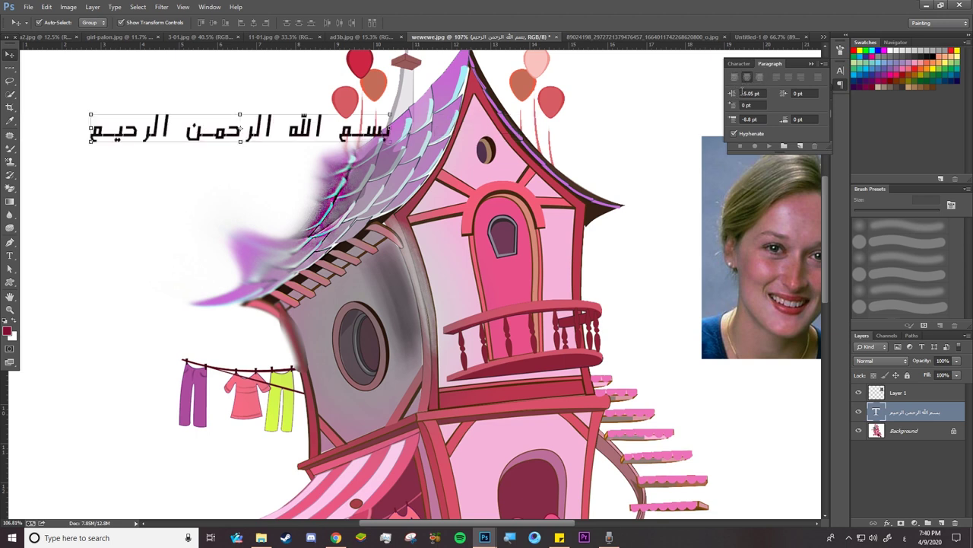
pyautogui.click(743, 65)
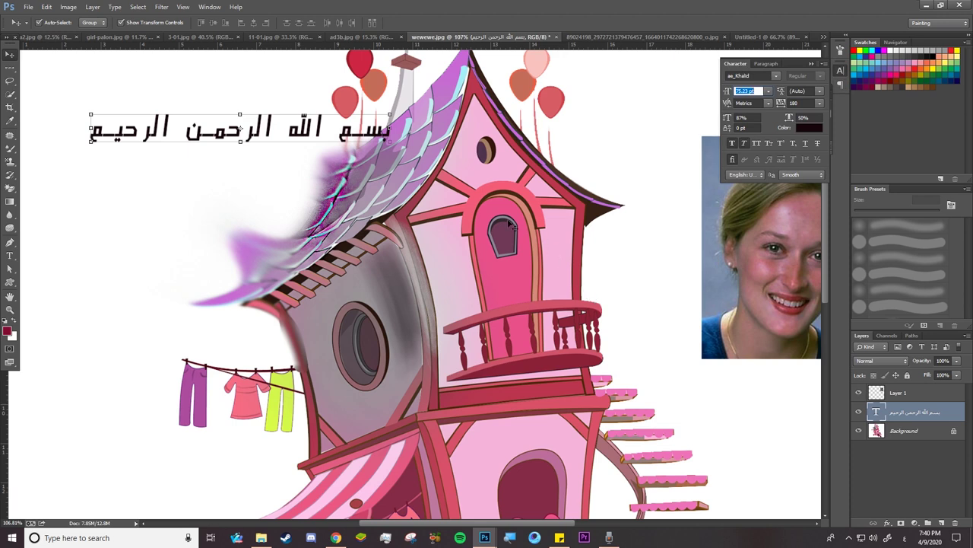
# Warp the Arabic text into a Flag shape with increased bend, dropping faux bold.
pyautogui.doubleClick(877, 411)
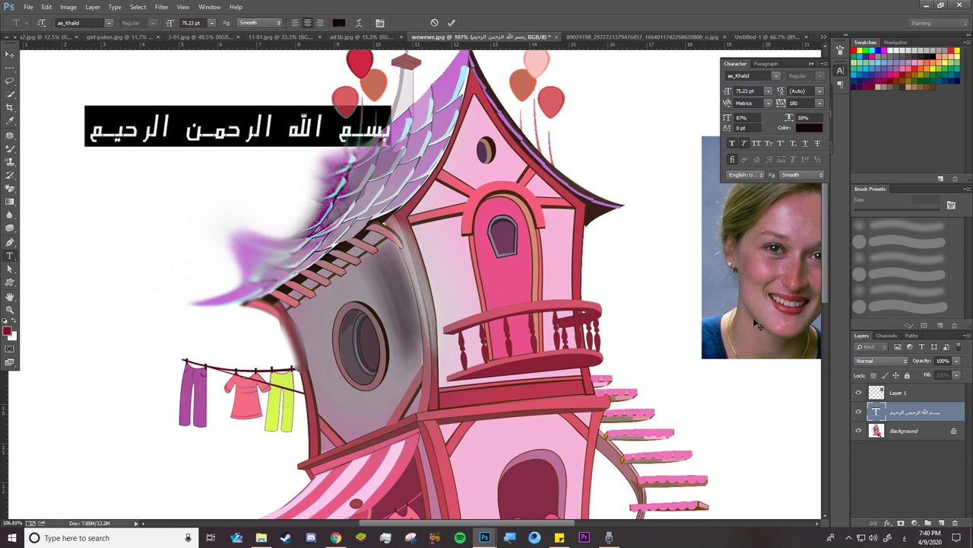
pyautogui.click(359, 23)
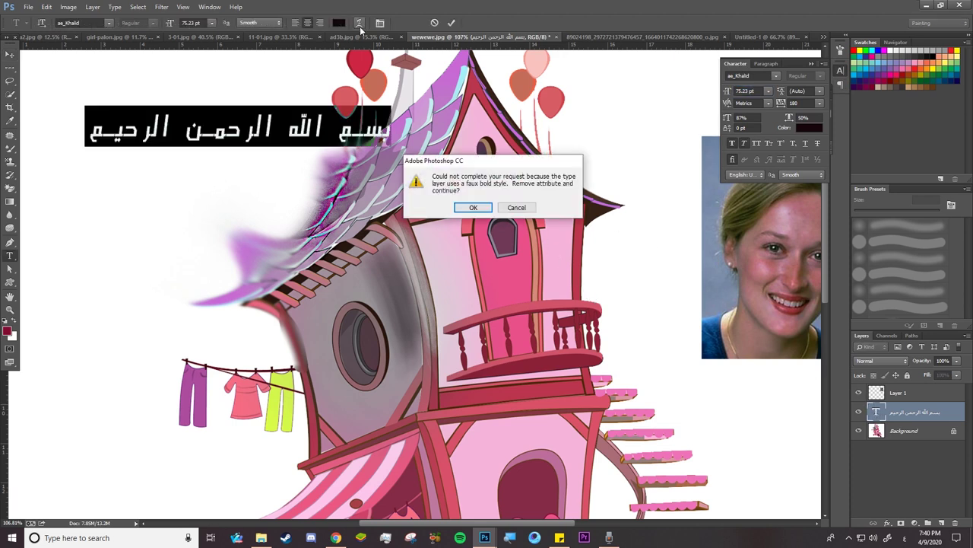
pyautogui.click(475, 210)
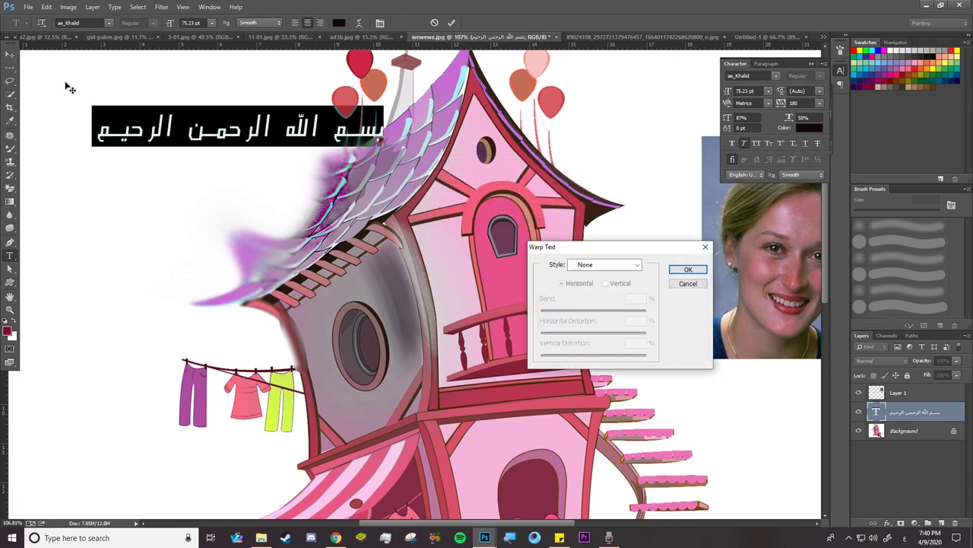
pyautogui.click(631, 266)
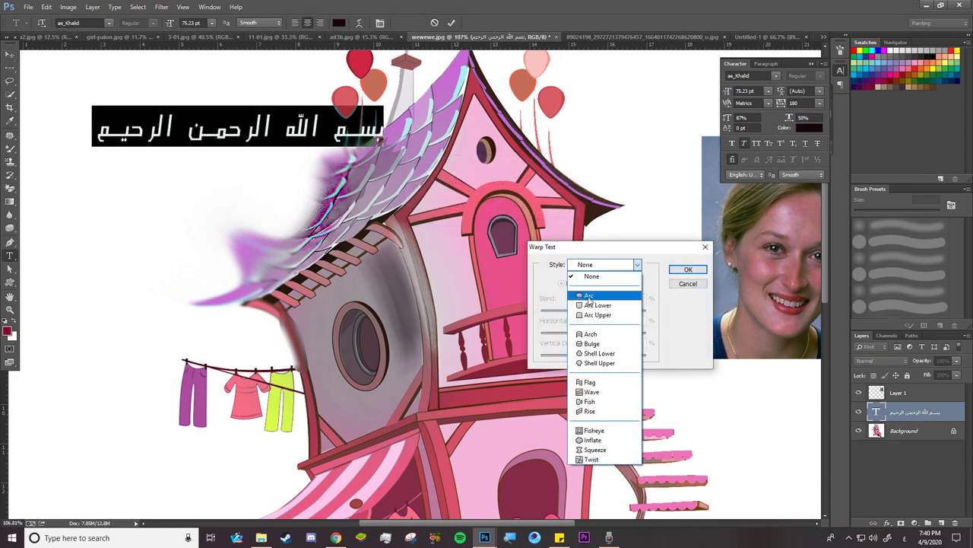
pyautogui.click(592, 296)
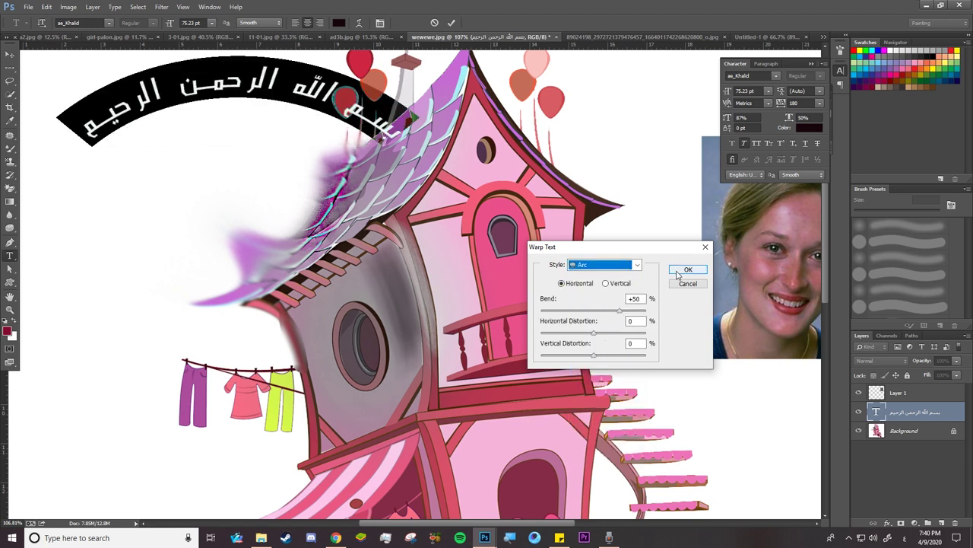
pyautogui.moveTo(616, 312); pyautogui.dragTo(561, 333)
pyautogui.click(605, 264)
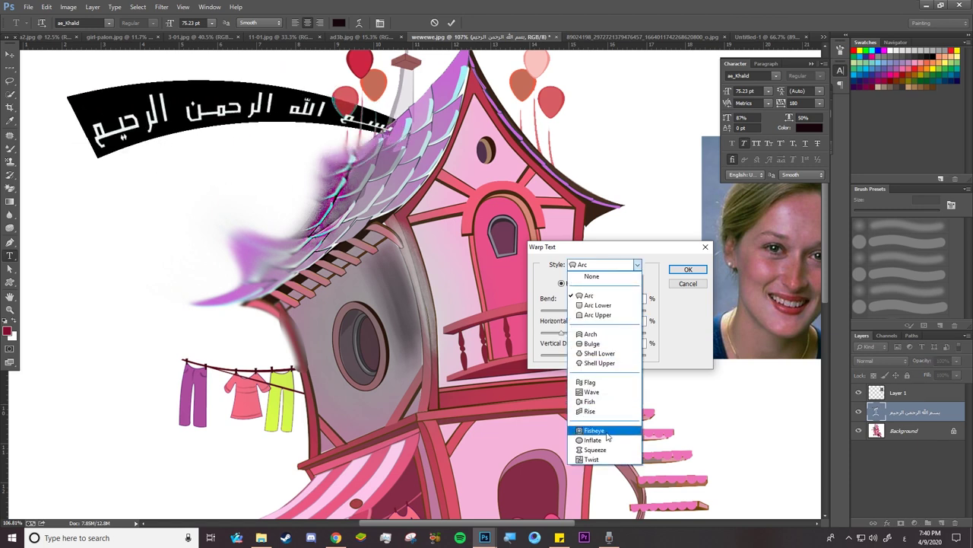
pyautogui.click(591, 381)
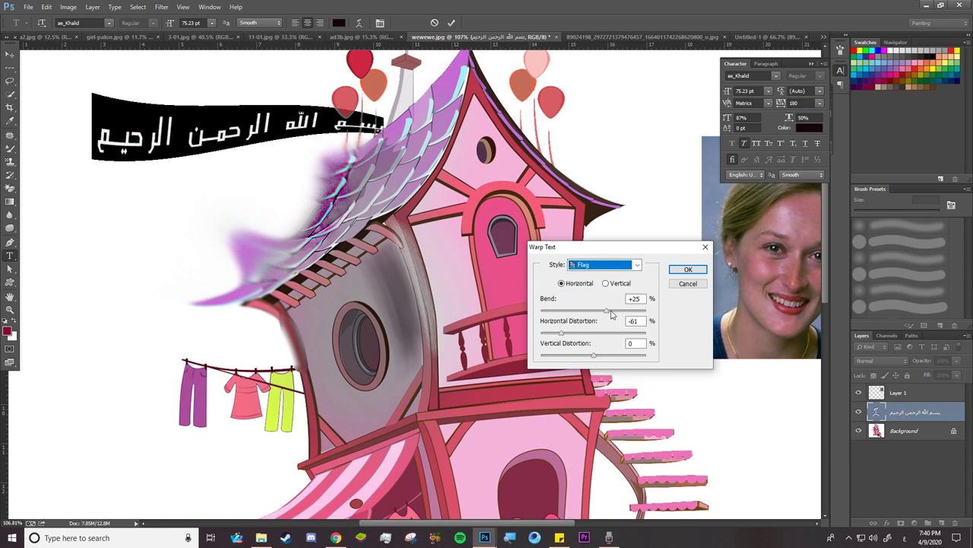
pyautogui.moveTo(609, 312); pyautogui.dragTo(626, 311)
pyautogui.click(688, 270)
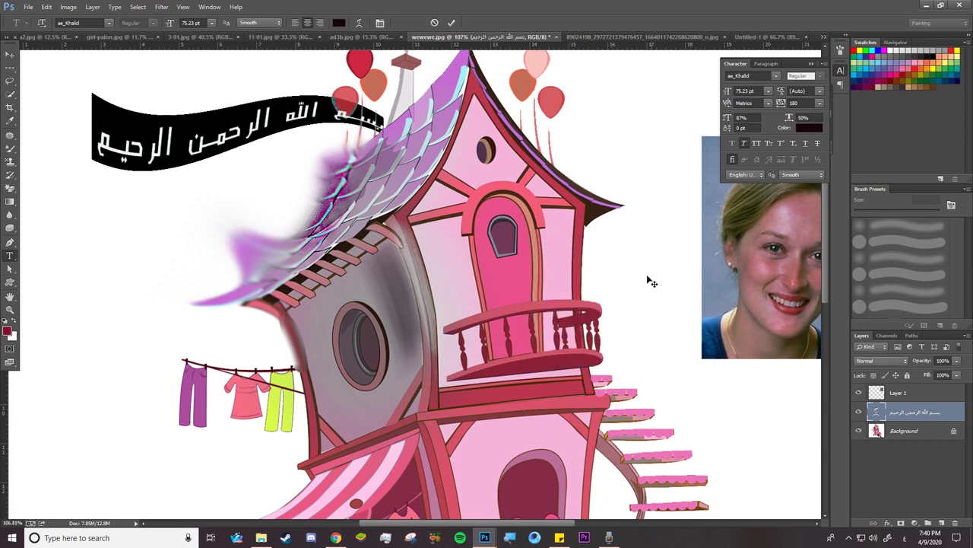
pyautogui.hotkey('ctrl', 'Return')
pyautogui.press('v')
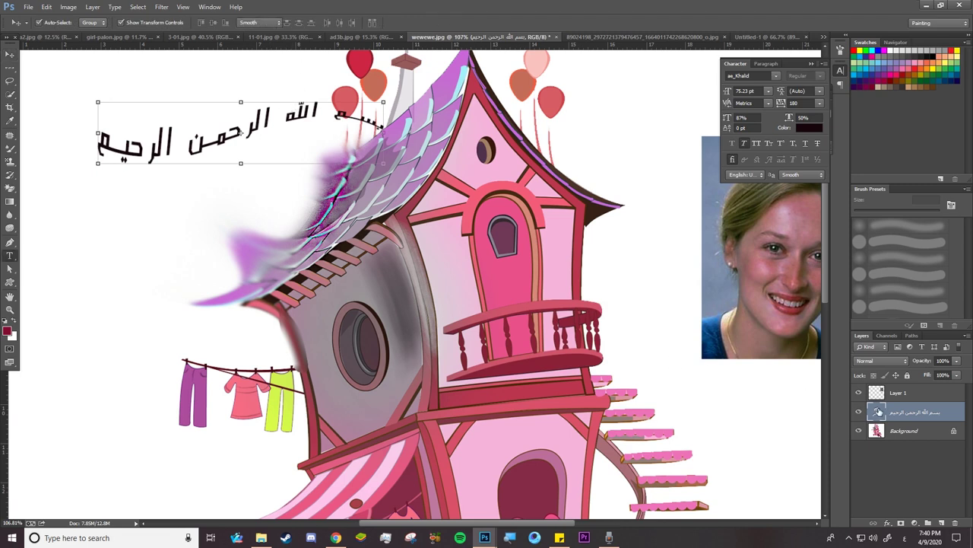
# Switch the warped text's anti-aliasing to Sharp and commit it.
pyautogui.doubleClick(878, 411)
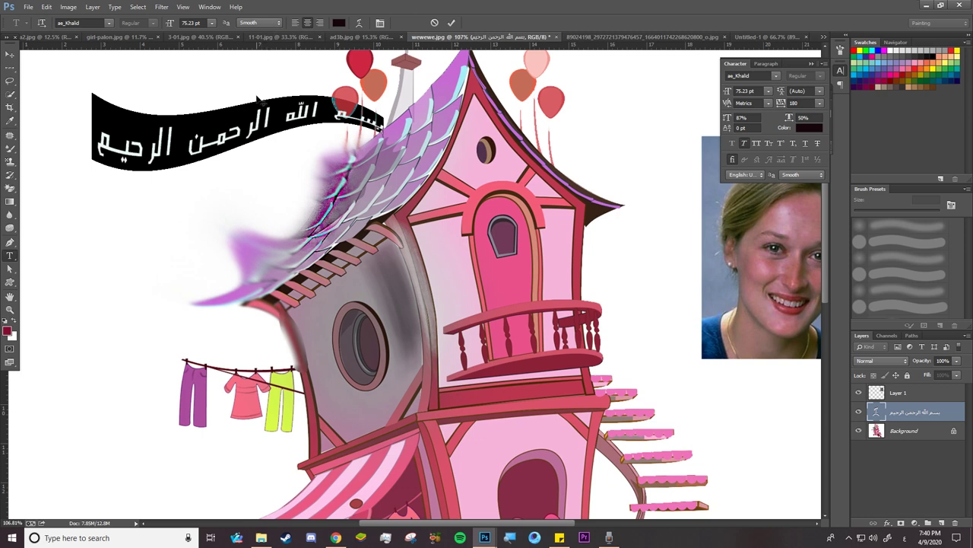
pyautogui.click(279, 24)
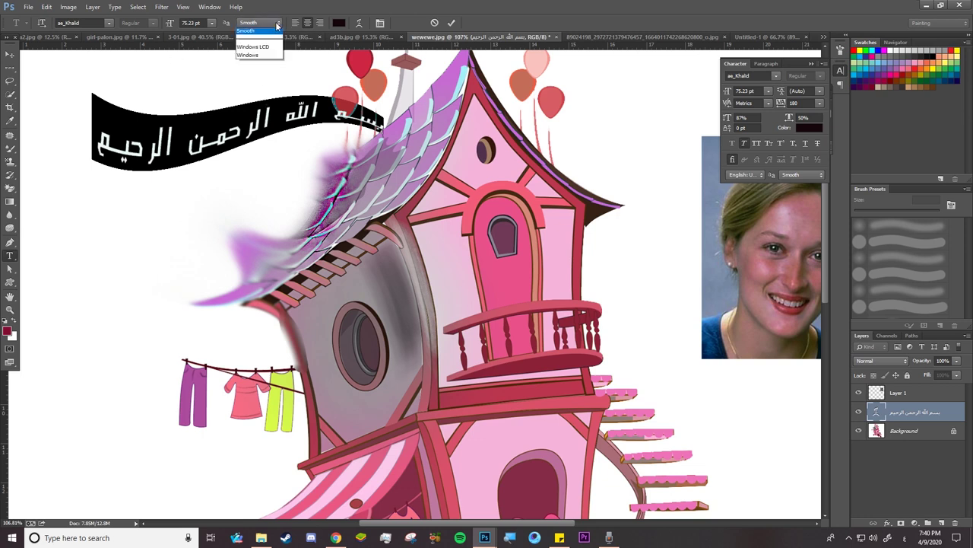
pyautogui.click(243, 42)
pyautogui.click(257, 120)
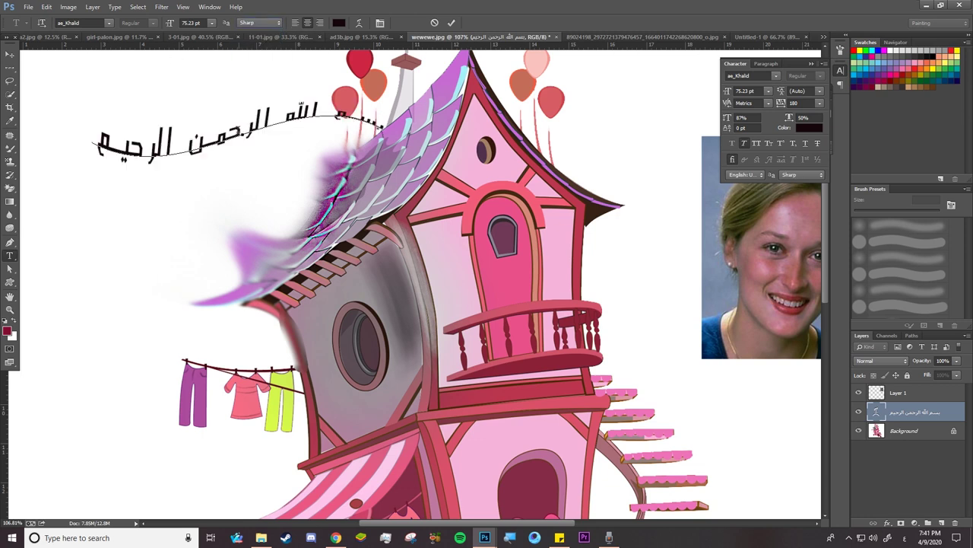
pyautogui.hotkey('ctrl', 'Return')
# Draw a maroon square left of the house with the Rectangle tool.
pyautogui.press('v')
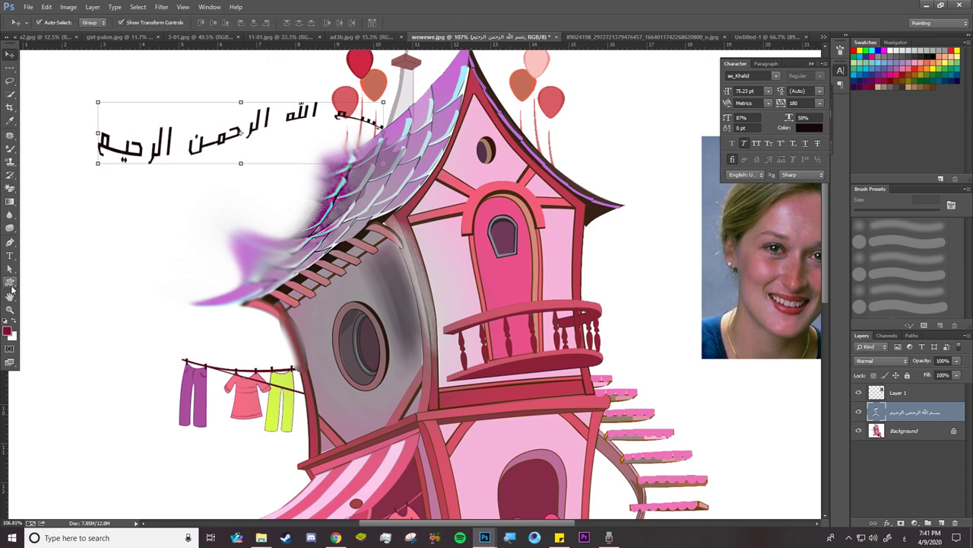
pyautogui.click(11, 286)
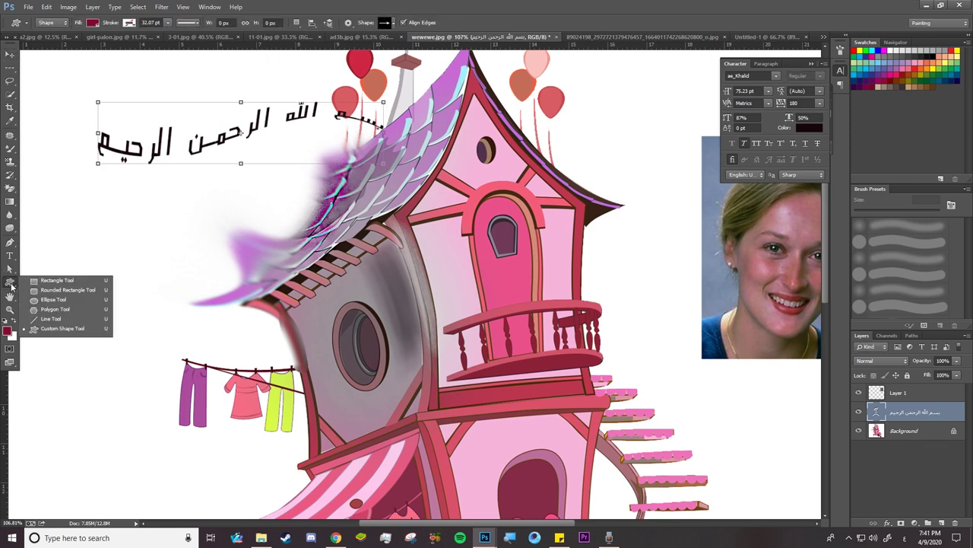
pyautogui.click(57, 279)
pyautogui.moveTo(71, 203); pyautogui.dragTo(155, 283)
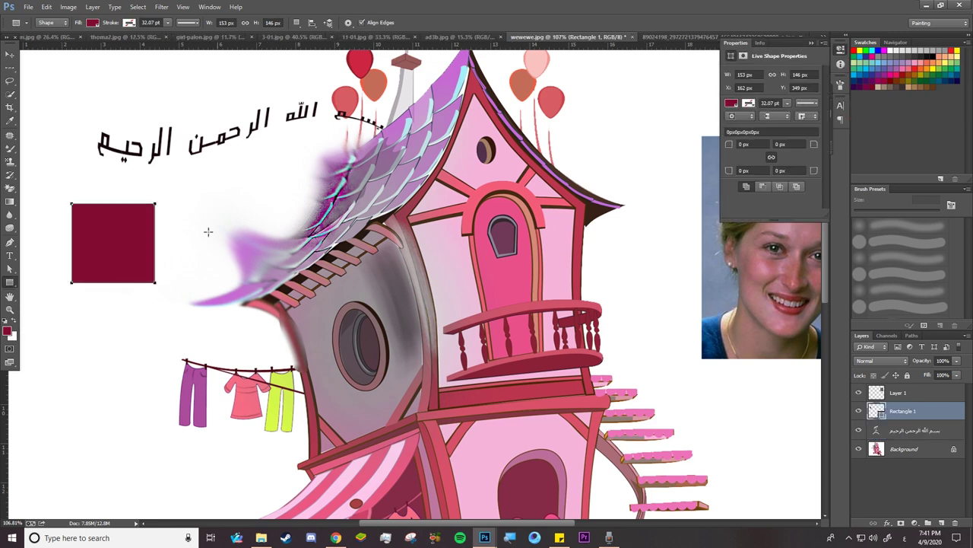
# Give the square a black, 3.22 pt, dotted outline stroke.
pyautogui.click(93, 23)
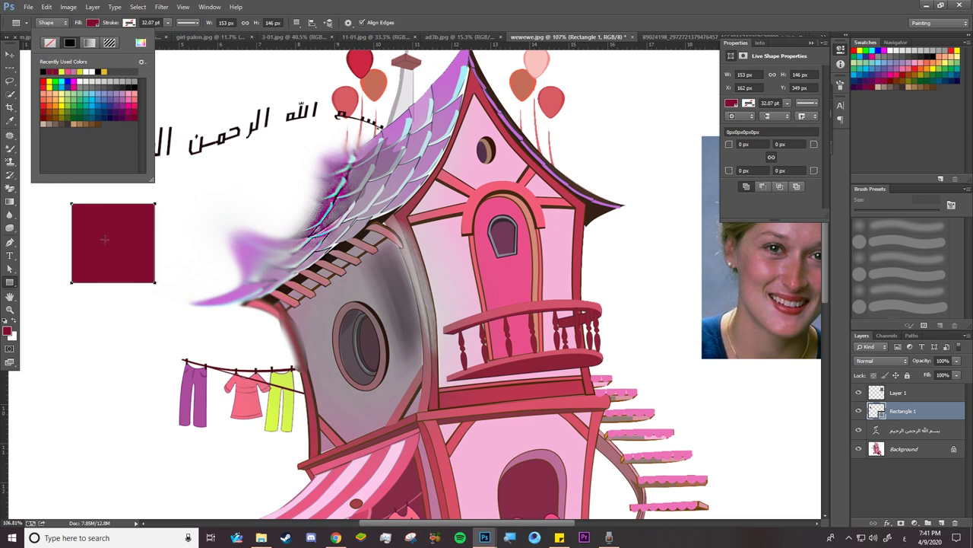
pyautogui.click(130, 23)
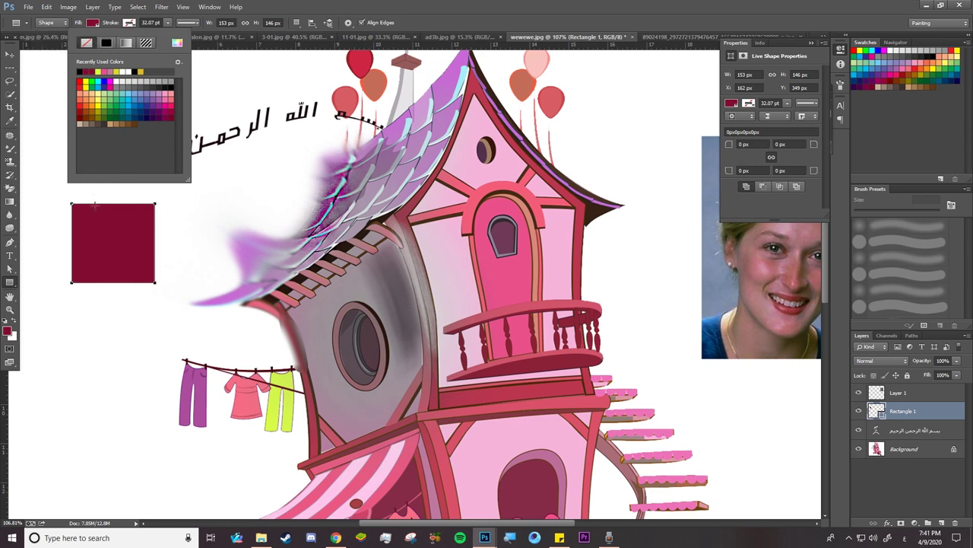
pyautogui.click(81, 71)
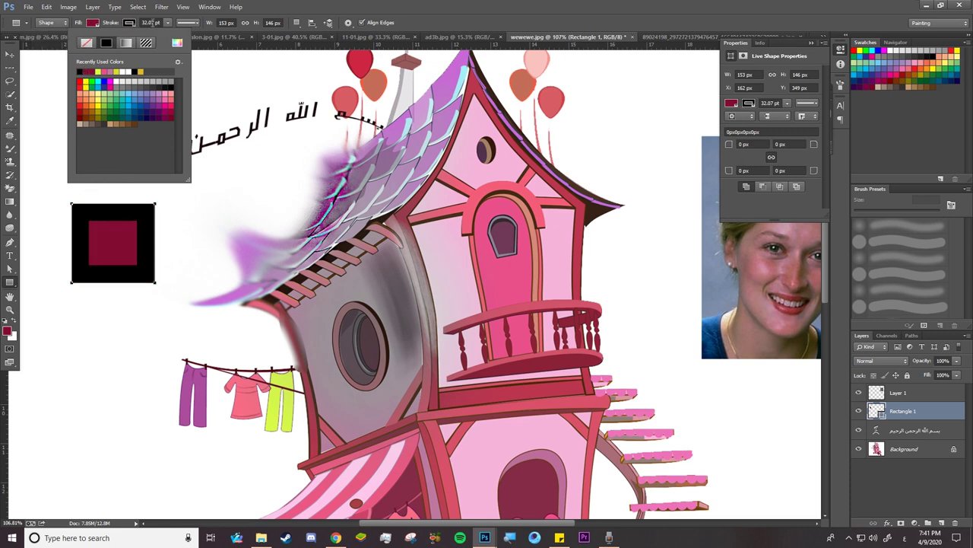
pyautogui.click(152, 23)
pyautogui.click(168, 22)
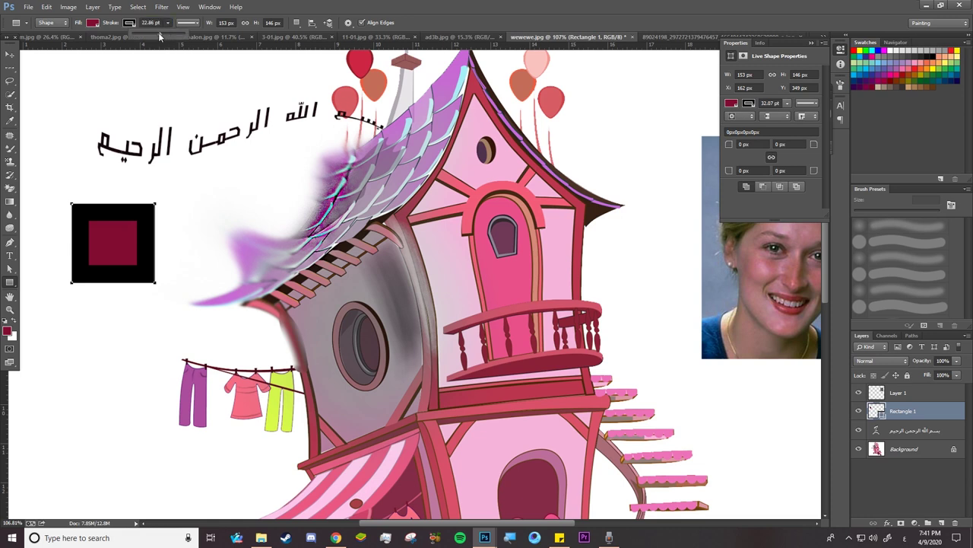
pyautogui.moveTo(149, 40); pyautogui.dragTo(144, 39)
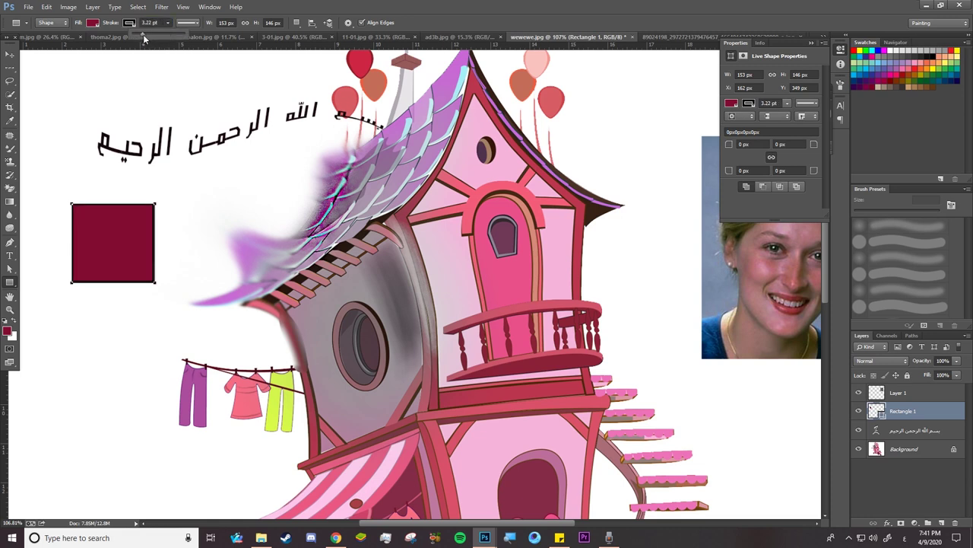
pyautogui.click(187, 23)
pyautogui.click(203, 68)
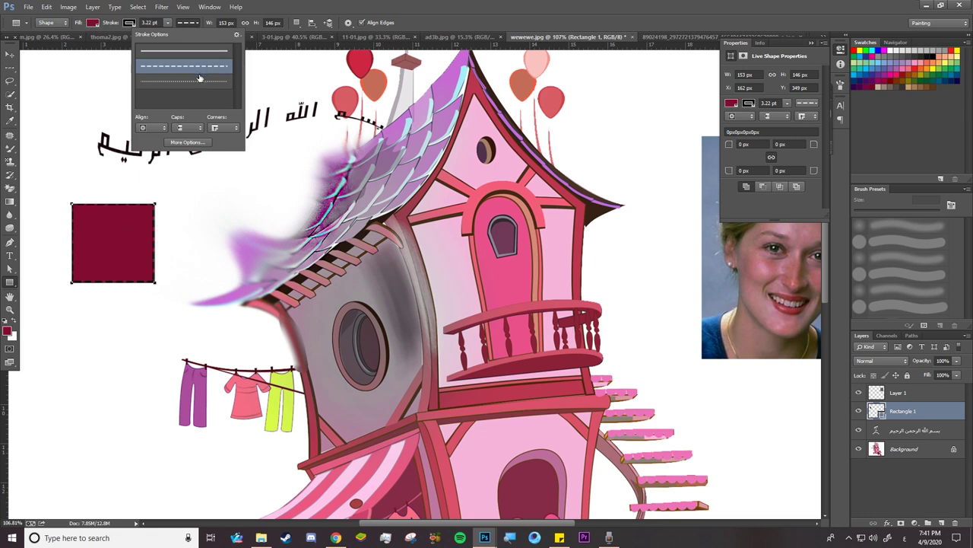
pyautogui.click(200, 82)
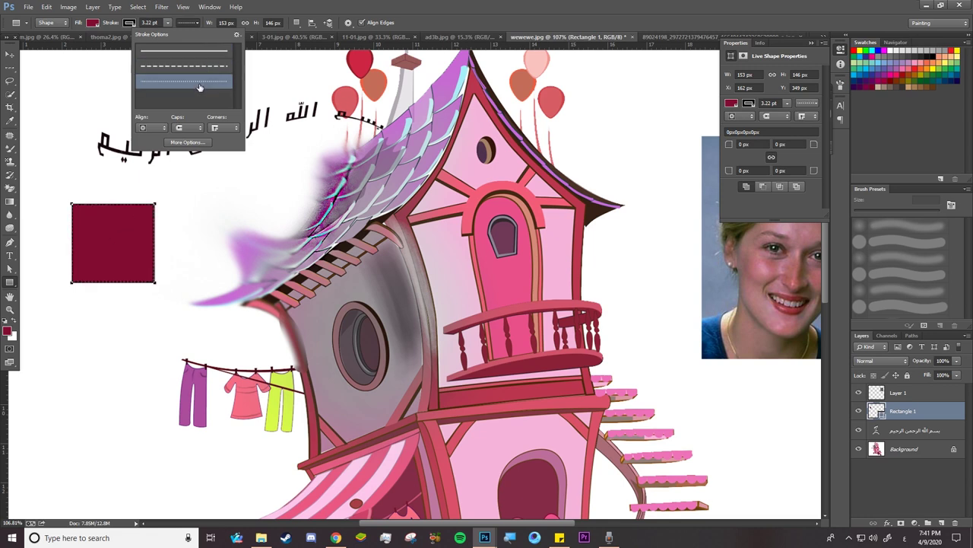
pyautogui.click(195, 26)
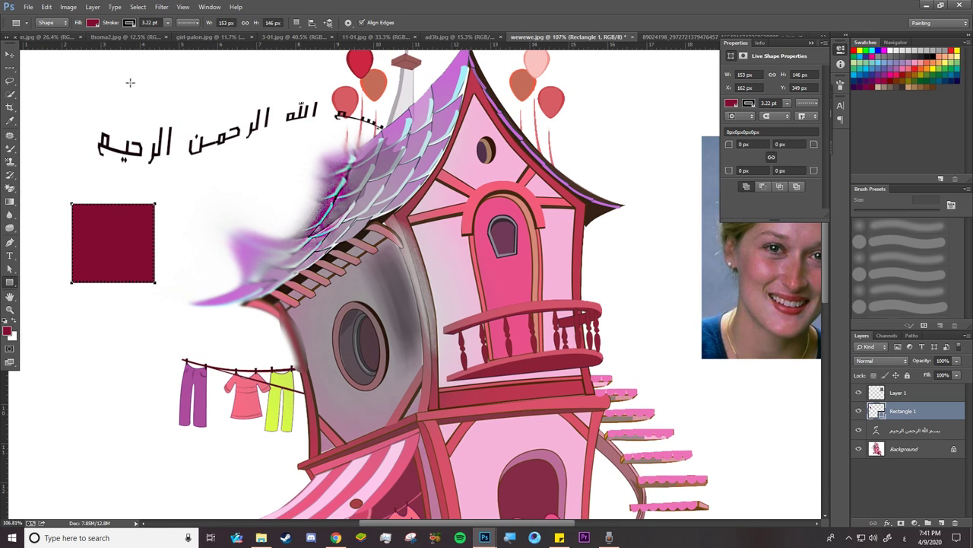
pyautogui.rightClick(9, 282)
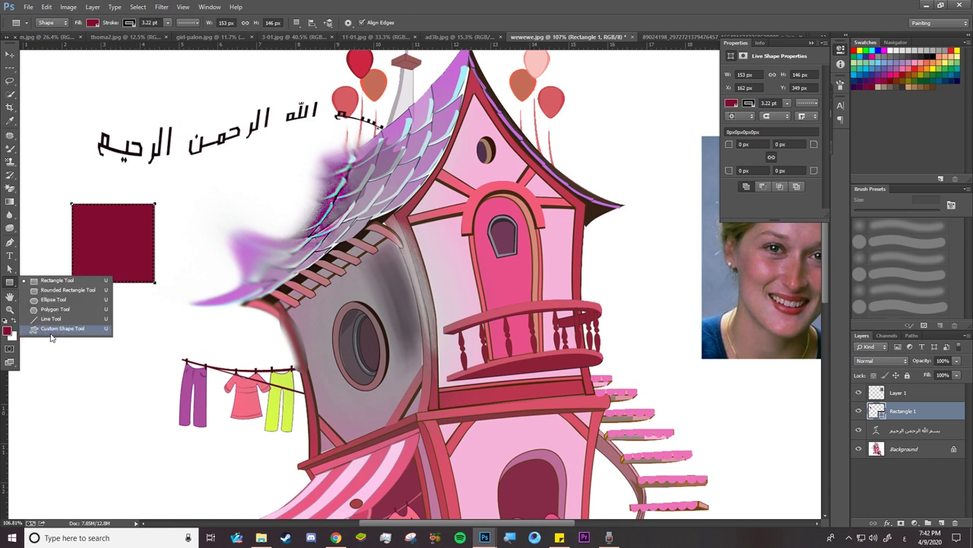
# Append the All shapes set to the custom shape picker and choose the flower shape.
pyautogui.click(58, 330)
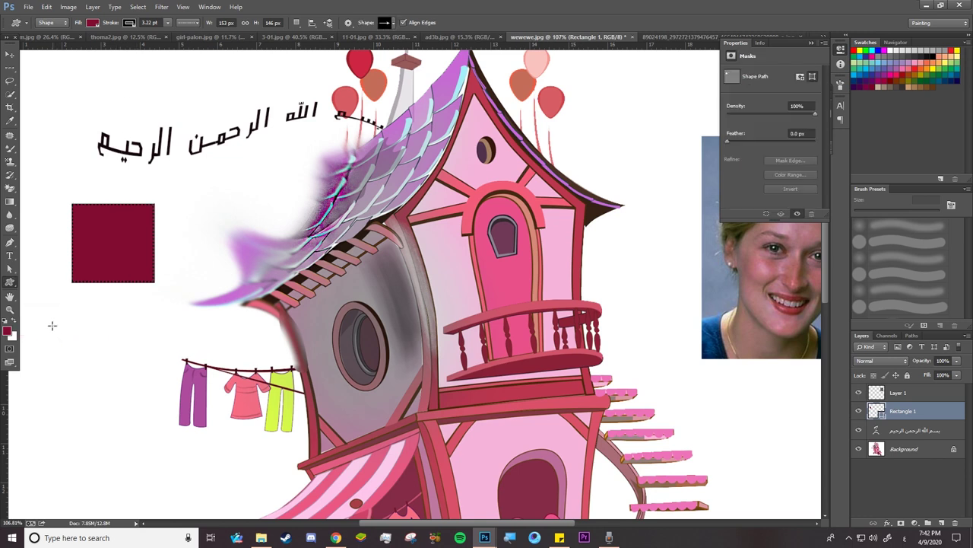
pyautogui.click(393, 23)
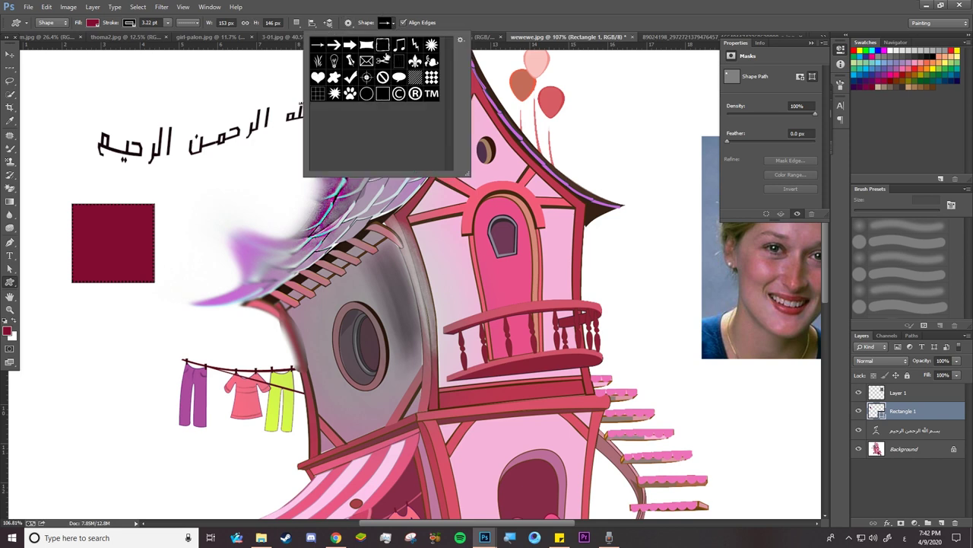
pyautogui.click(459, 39)
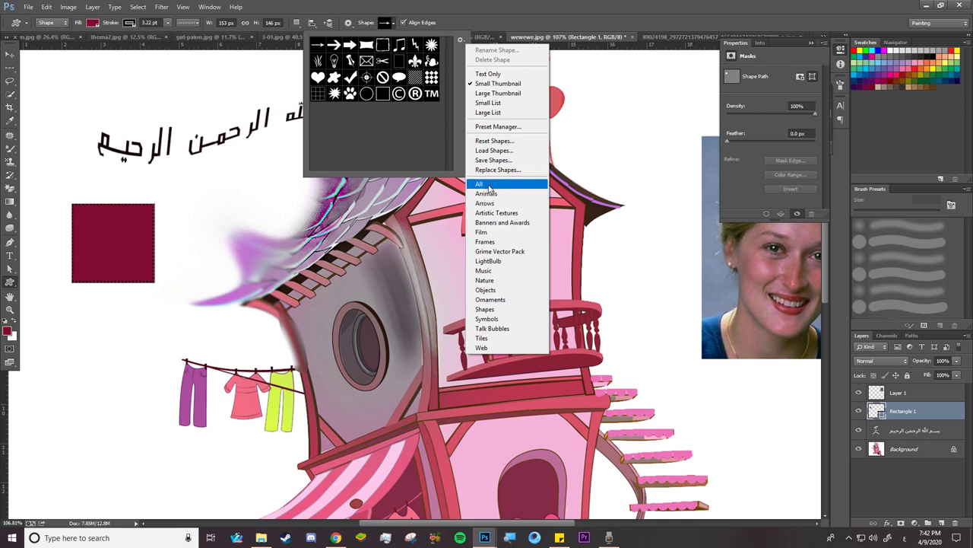
pyautogui.click(487, 185)
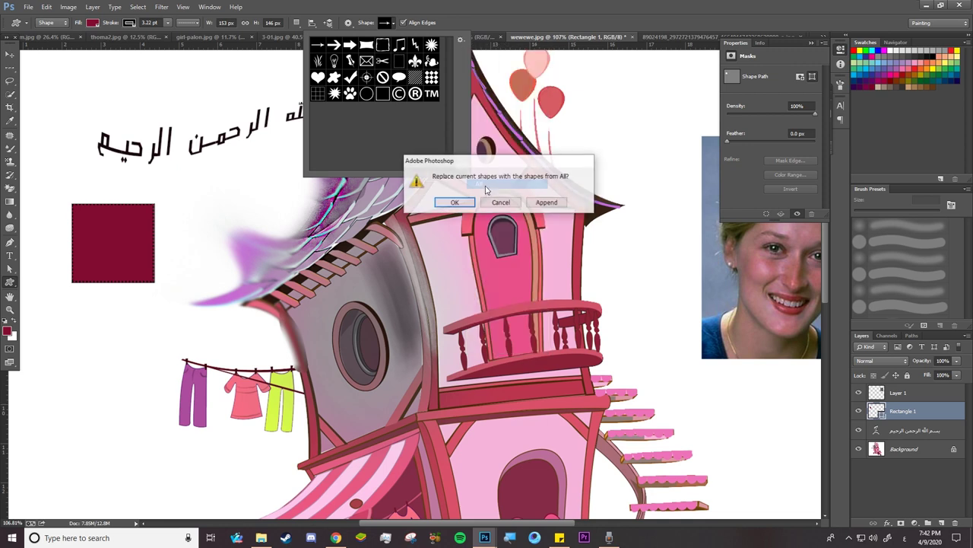
pyautogui.click(547, 202)
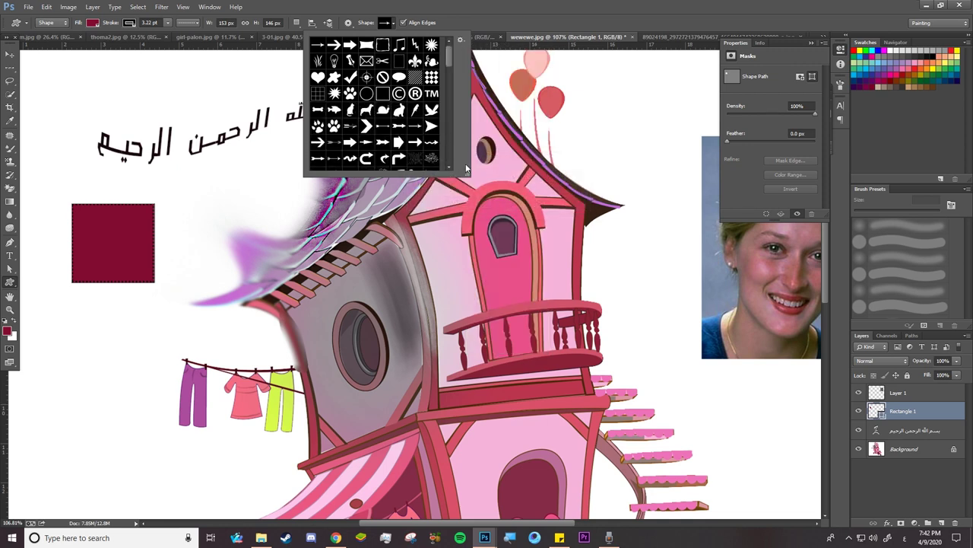
pyautogui.moveTo(465, 172); pyautogui.dragTo(533, 327)
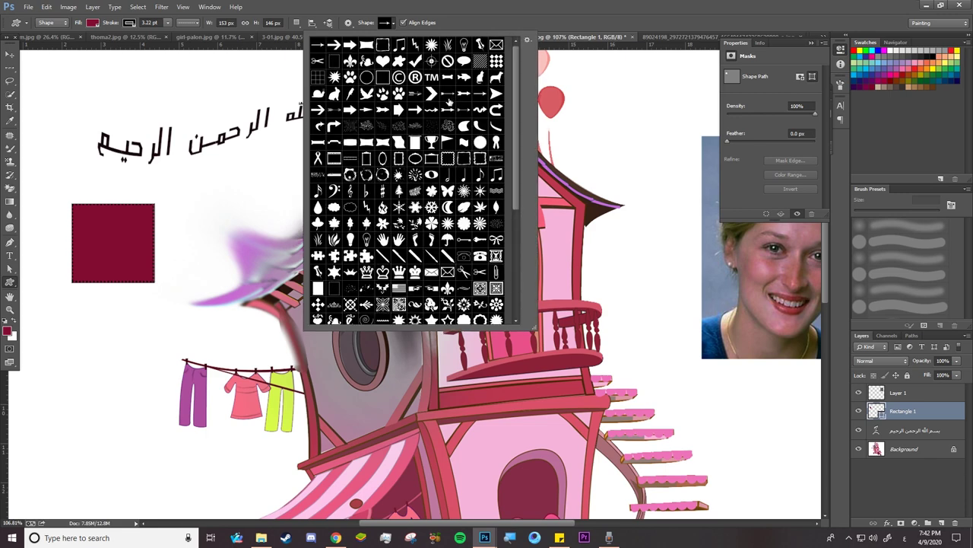
pyautogui.click(448, 224)
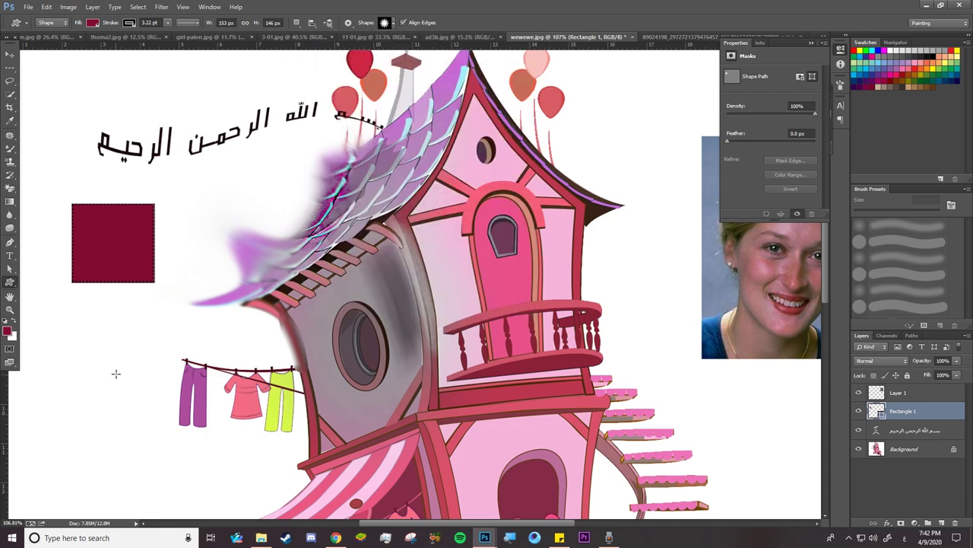
# Draw the maroon flower, then move it onto the roof edge and rotate it about 47°.
pyautogui.moveTo(116, 371); pyautogui.dragTo(240, 245)
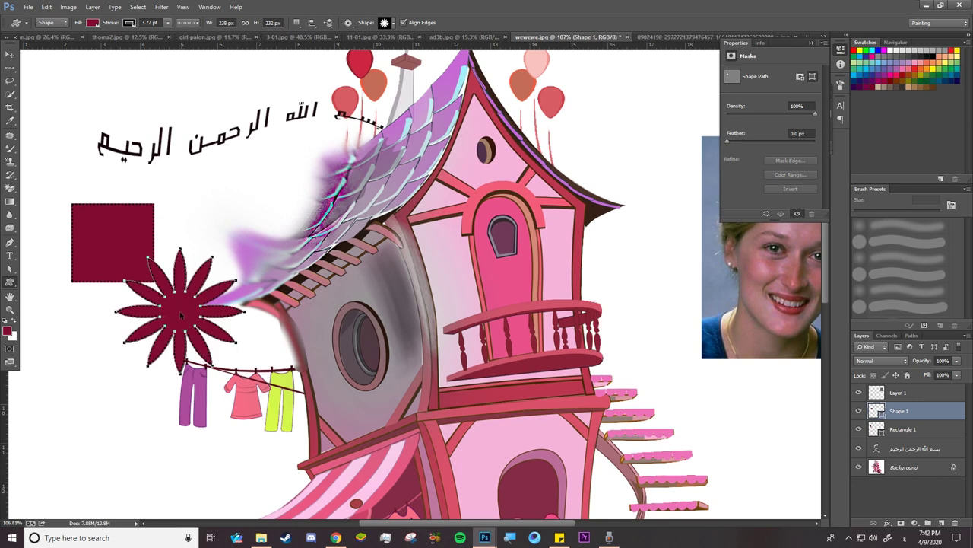
pyautogui.hotkey('ctrl', 't')
pyautogui.moveTo(179, 311); pyautogui.dragTo(266, 185)
pyautogui.moveTo(240, 134)
pyautogui.mouseDown()
pyautogui.moveTo(283, 167)
pyautogui.moveTo(253, 150)
pyautogui.mouseUp()
pyautogui.press('Return')
# Zoom out and pan to show the whole house with its text, square and flower.
pyautogui.press('z')
pyautogui.moveTo(292, 236); pyautogui.dragTo(255, 244)
pyautogui.click(10, 296)
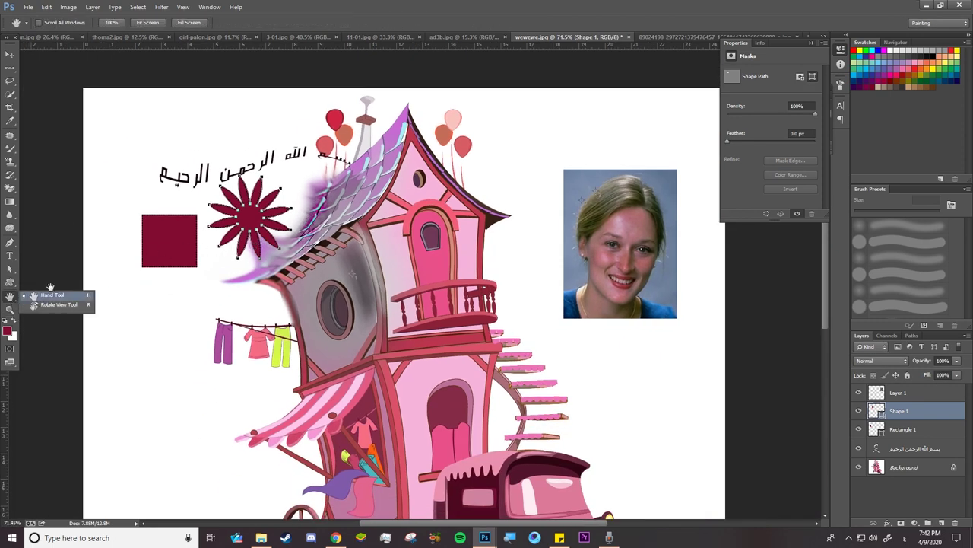
pyautogui.moveTo(407, 251)
pyautogui.mouseDown()
pyautogui.moveTo(514, 221)
pyautogui.moveTo(374, 237)
pyautogui.moveTo(426, 265)
pyautogui.mouseUp()
pyautogui.click(17, 311)
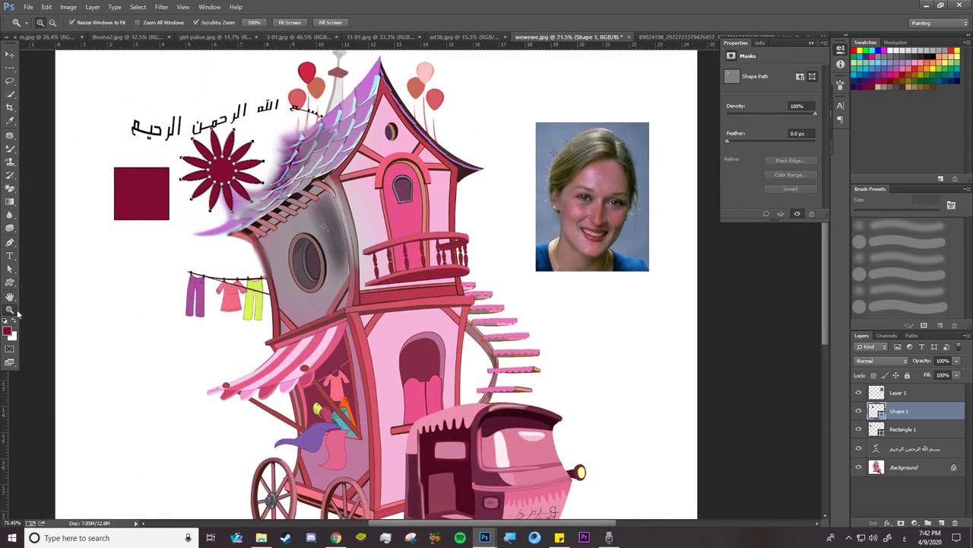
pyautogui.moveTo(360, 290); pyautogui.dragTo(317, 288)
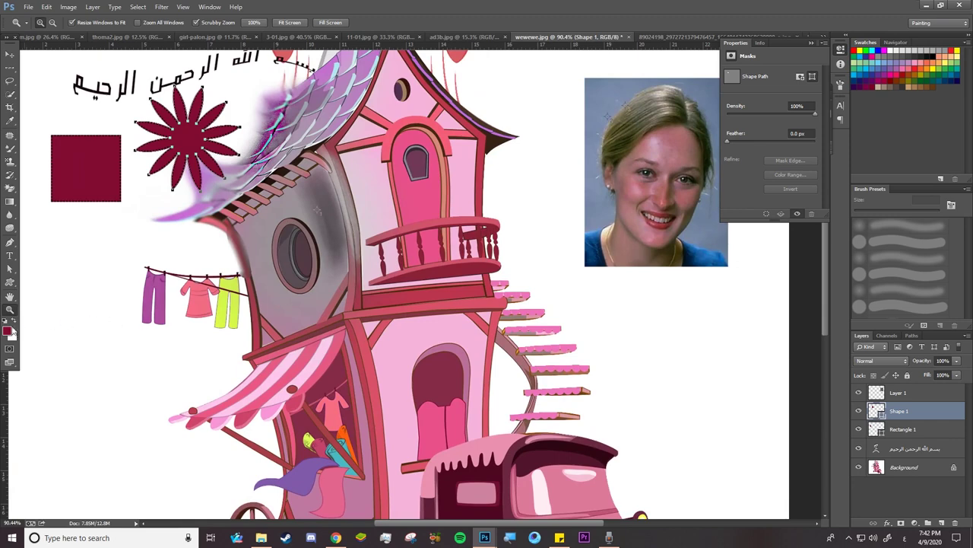
pyautogui.scroll(-2, 362, 291)
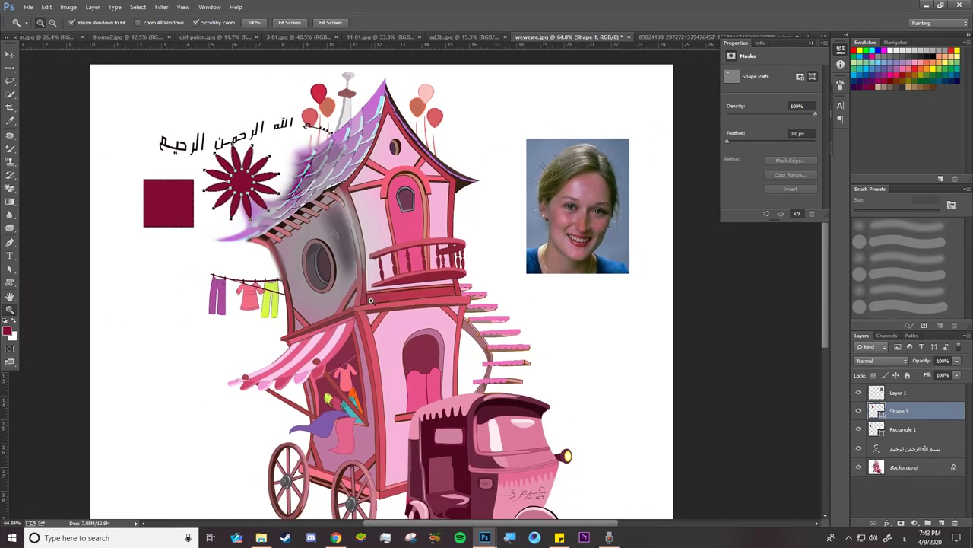